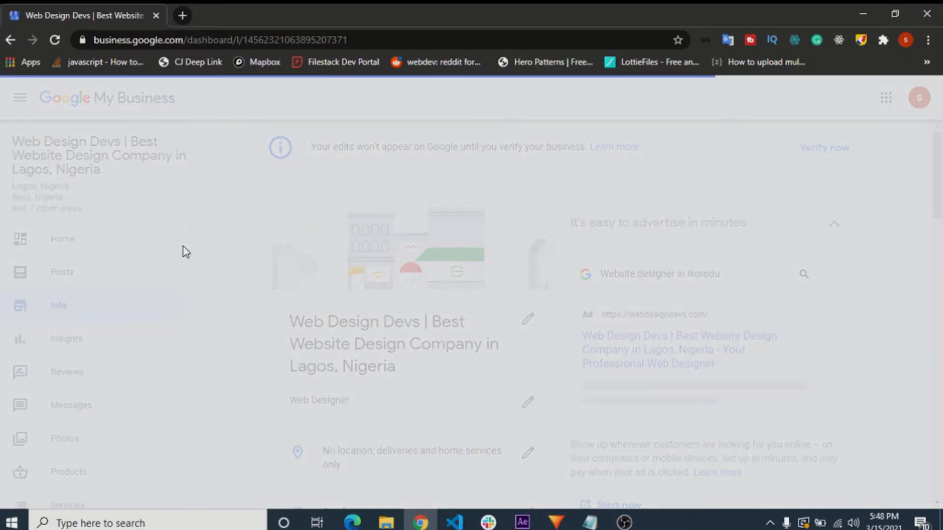
- Open the business name for editing in the listing's Info section and highlight the full name to review it
left_click(170, 253)
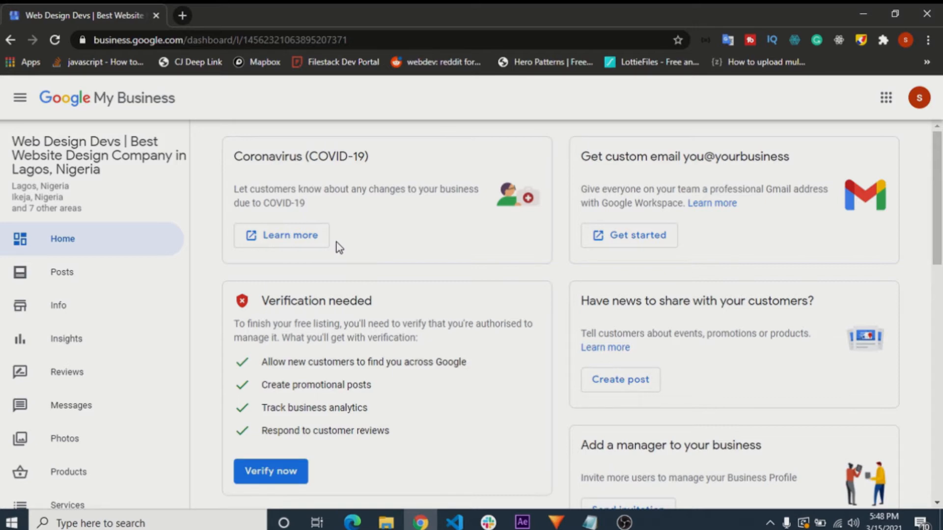
left_click(74, 310)
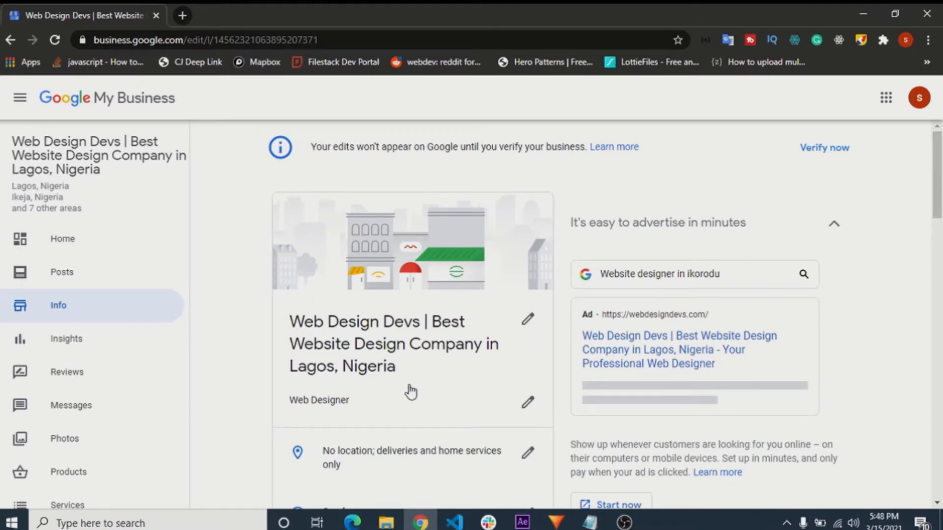
left_click(539, 324)
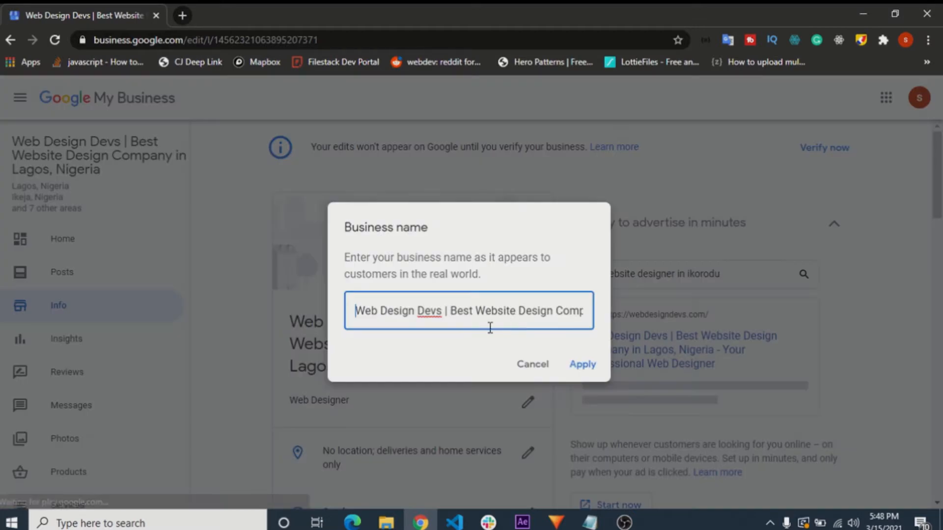
left_click_drag(354, 311, 568, 320)
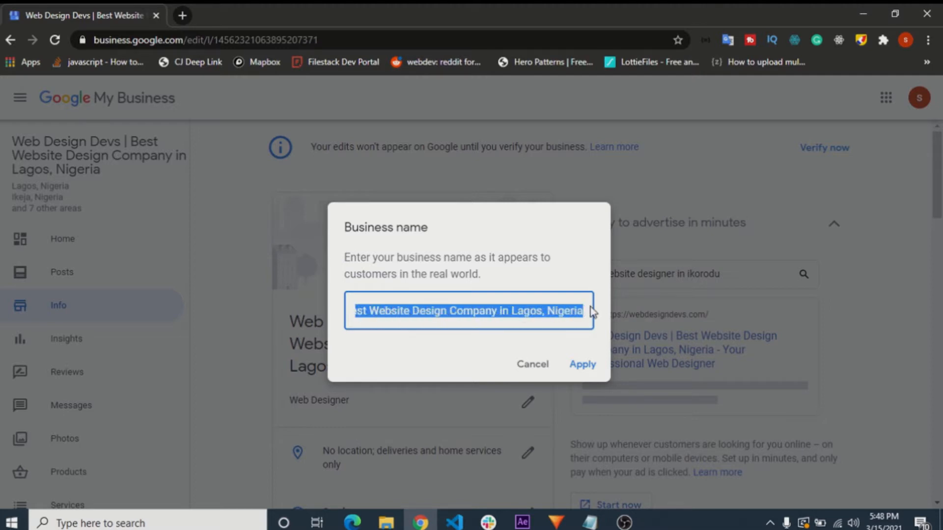
left_click_drag(591, 308, 489, 319)
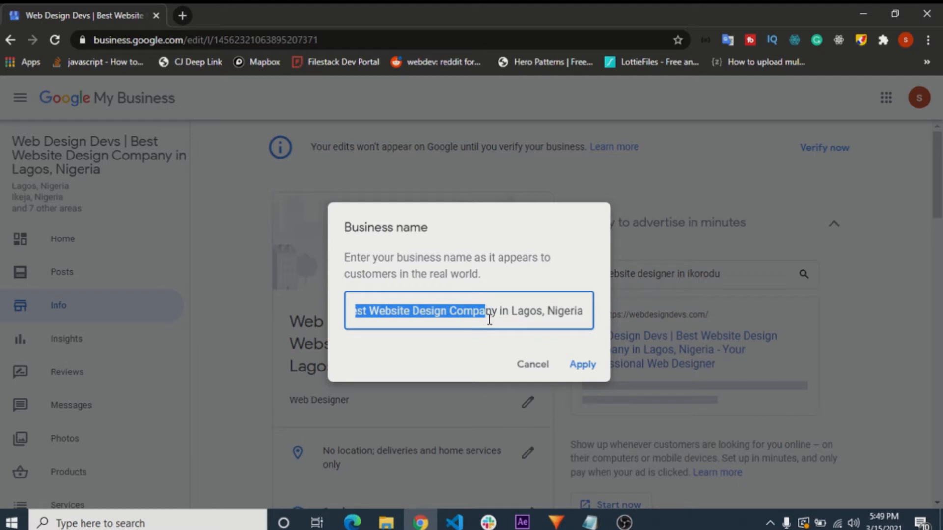
left_click_drag(489, 319, 379, 311)
- Try removing the spaces between the words of "Web Design Devs" in the business name, and undo the change
left_click(379, 311)
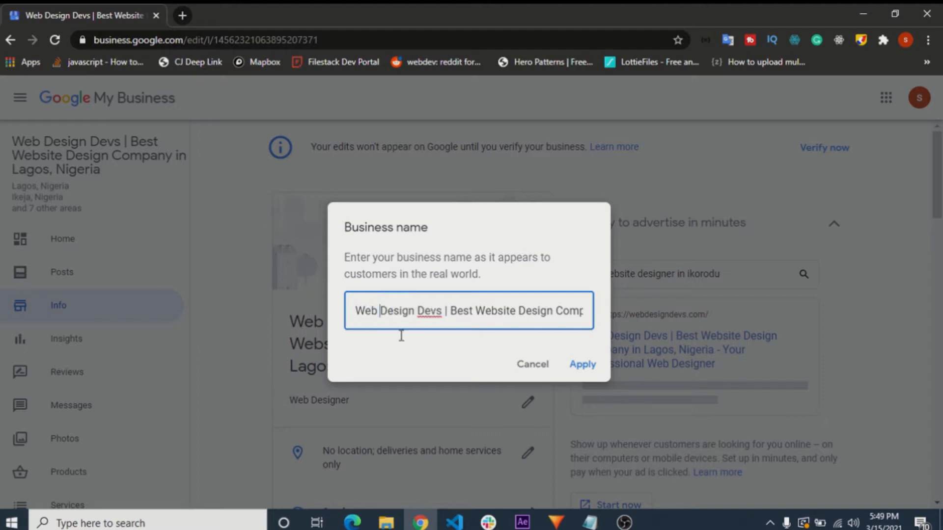
key("BackSpace")
key("Right")
key("Right")
key("Right")
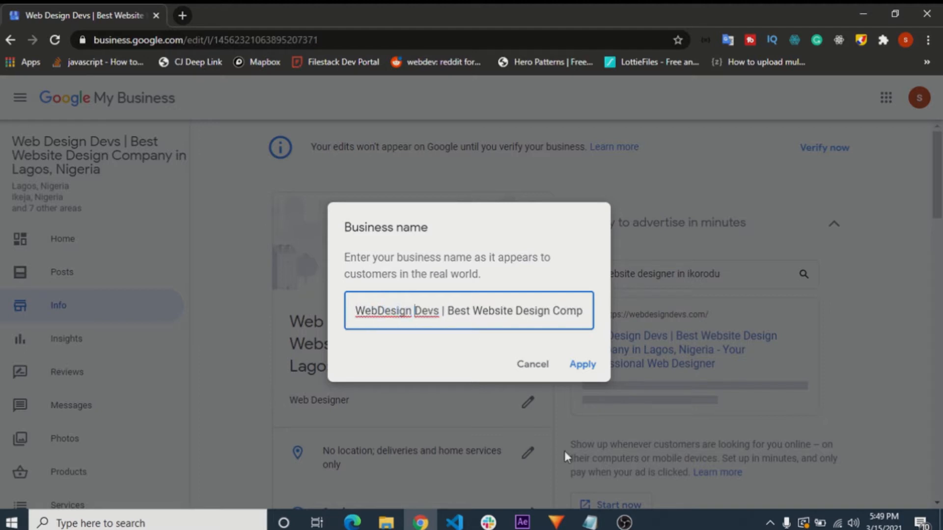
key("BackSpace")
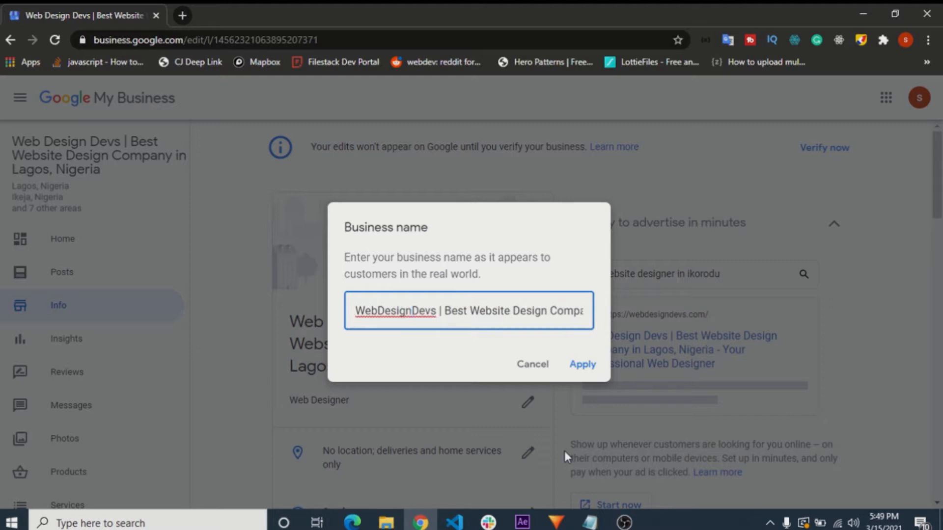
key("ctrl+z")
key("ctrl+z")
- Examine the brand, keyword and location parts of the business name by highlighting them, and apply the name
left_click_drag(452, 313, 164, 211)
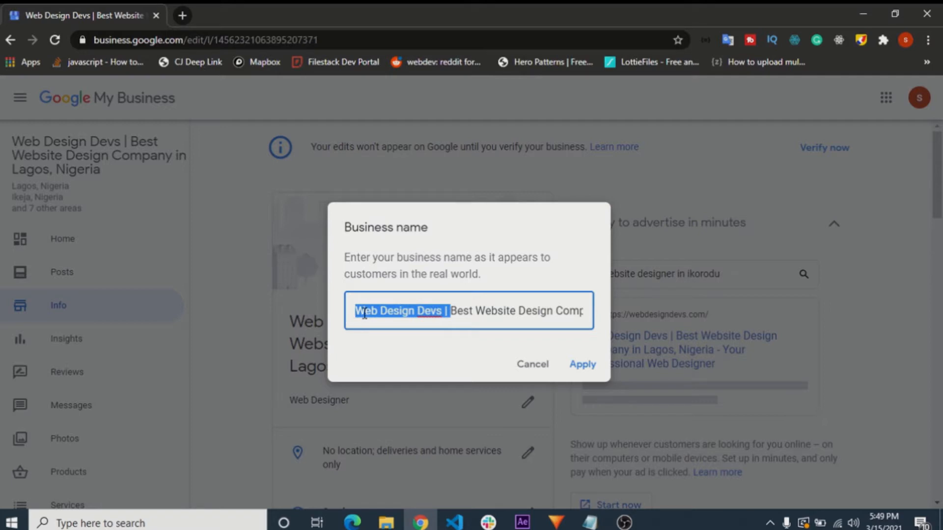
left_click_drag(450, 316, 358, 311)
left_click(458, 316)
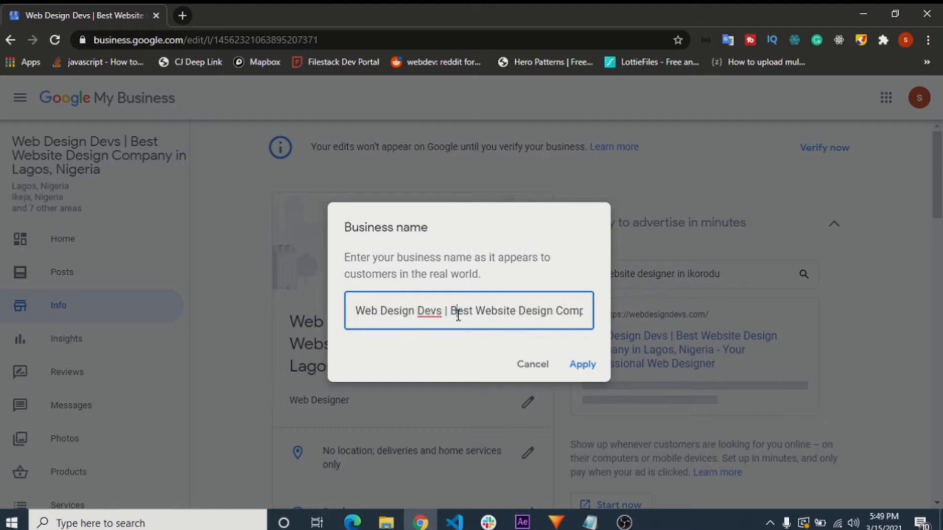
left_click_drag(442, 311, 354, 312)
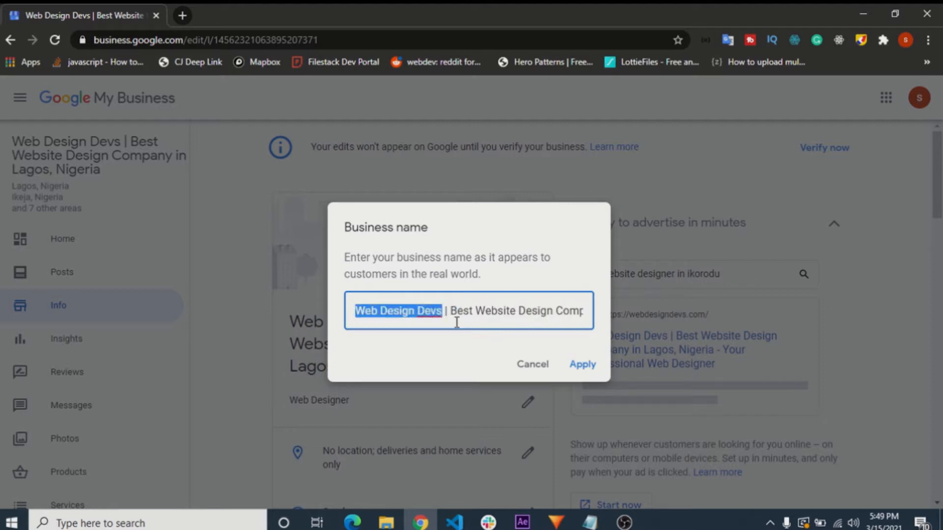
left_click_drag(453, 315, 320, 315)
left_click(389, 317)
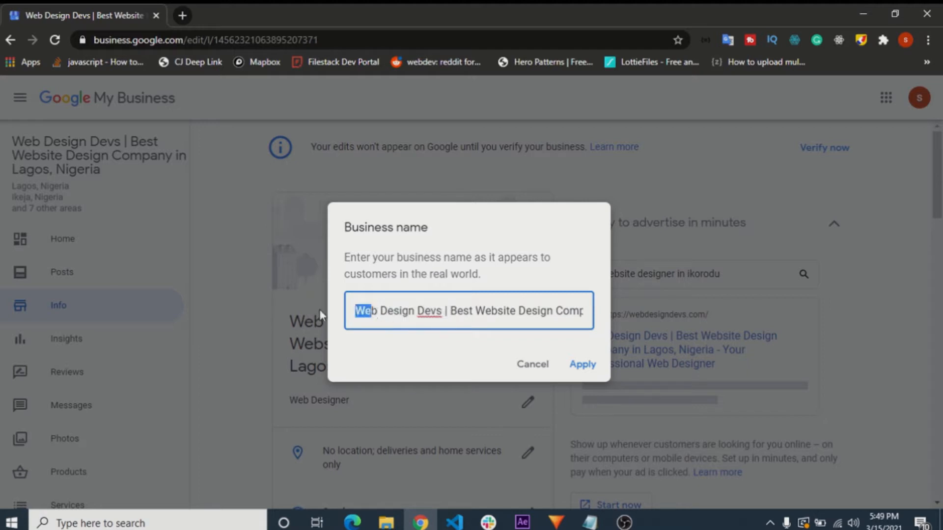
left_click(444, 316, "shift")
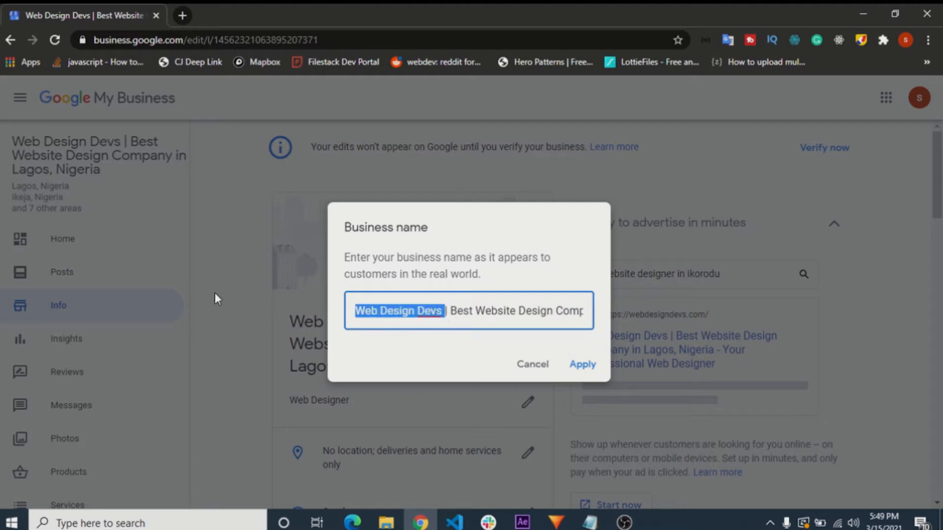
left_click(450, 315)
left_click_drag(450, 315, 596, 316)
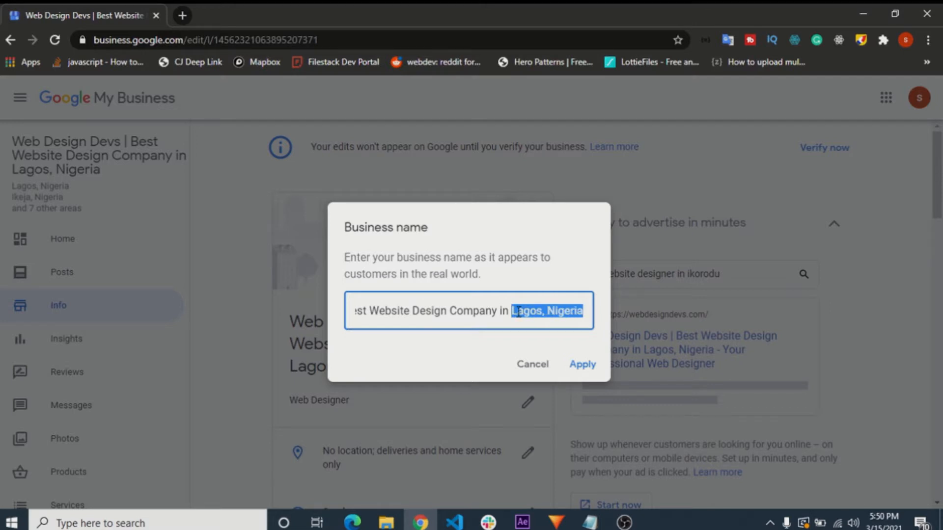
left_click(579, 366)
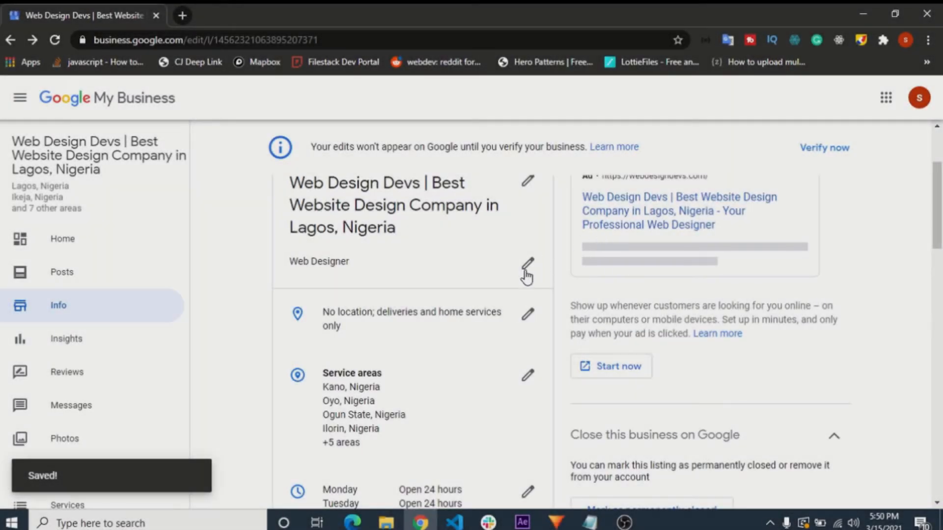
- Open the business category for editing, add an additional category entry and search it for "fashion"
left_click(317, 262)
left_click(426, 302)
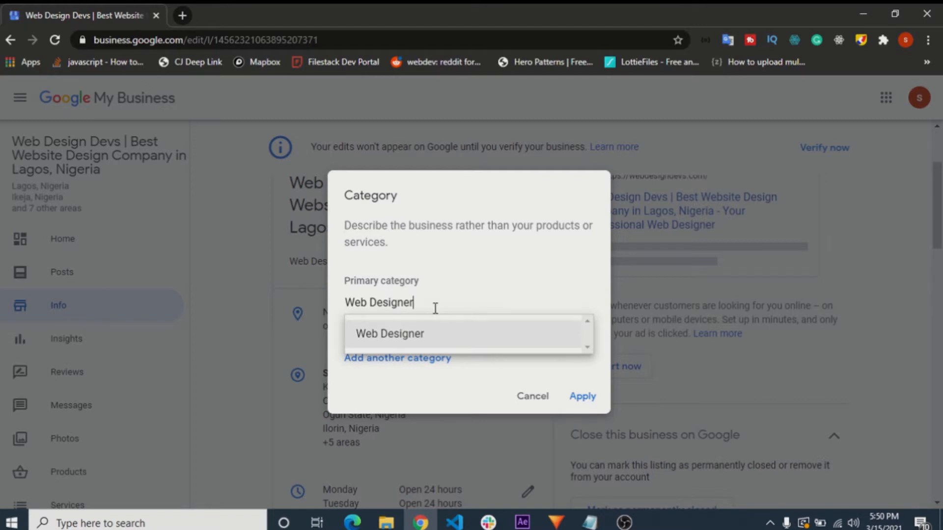
left_click(425, 361)
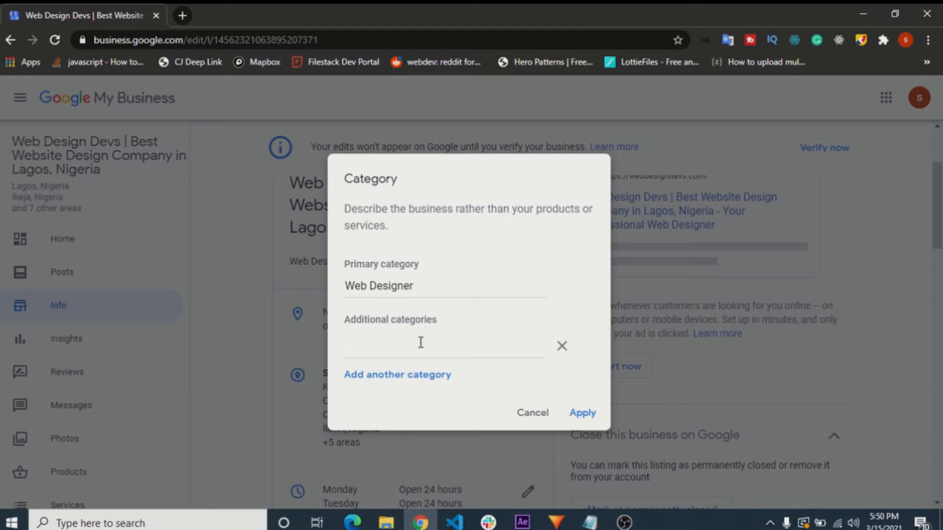
type("fashion")
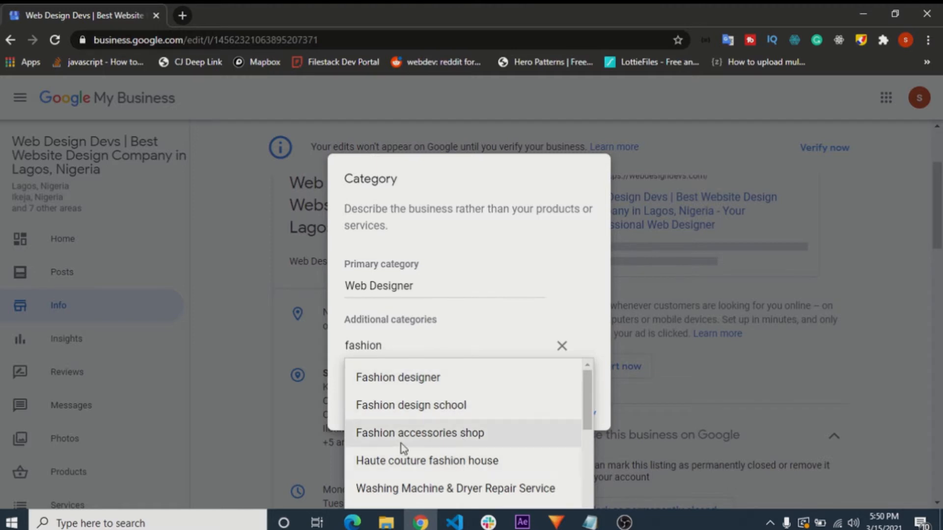
- Search the additional category suggestions for "cater" instead, and clear the entry
left_click_drag(385, 347, 232, 331)
key("BackSpace")
type("c")
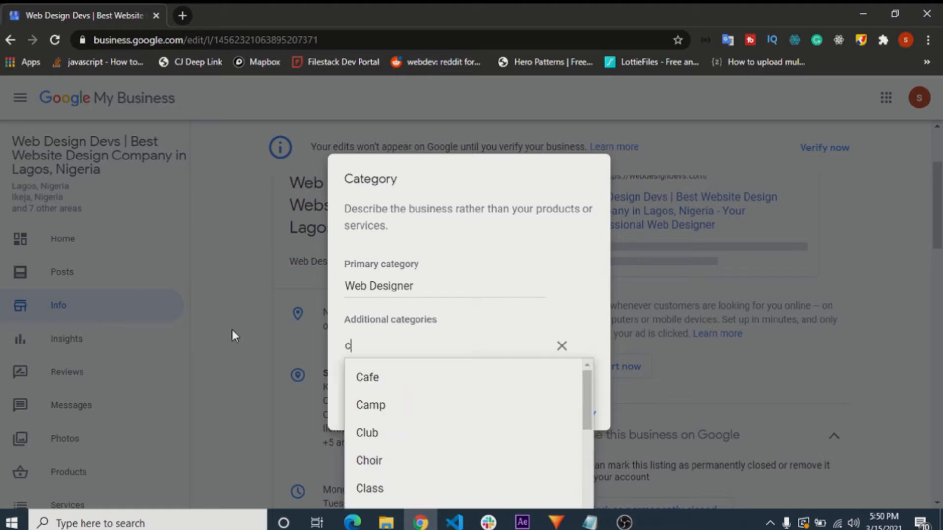
type("ater")
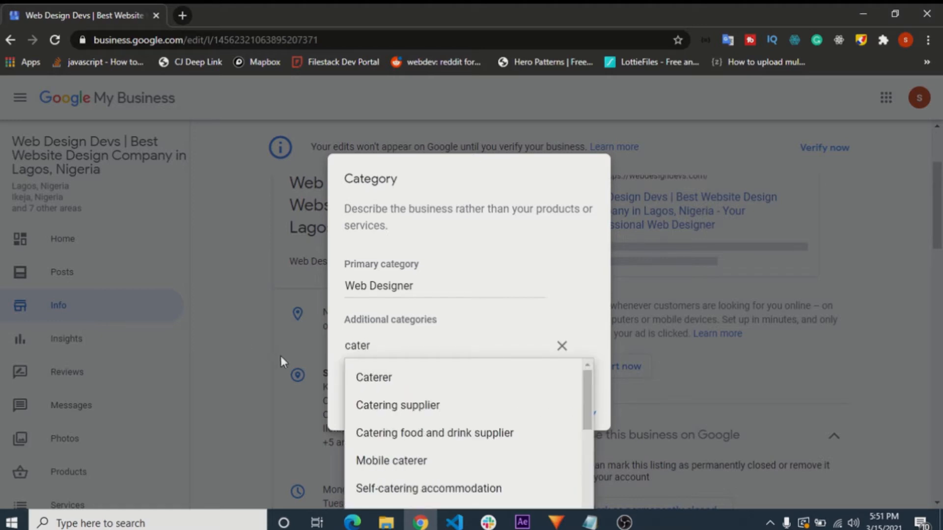
key("BackSpace")
key("BackSpace")
key("BackSpace")
key("BackSpace")
key("BackSpace")
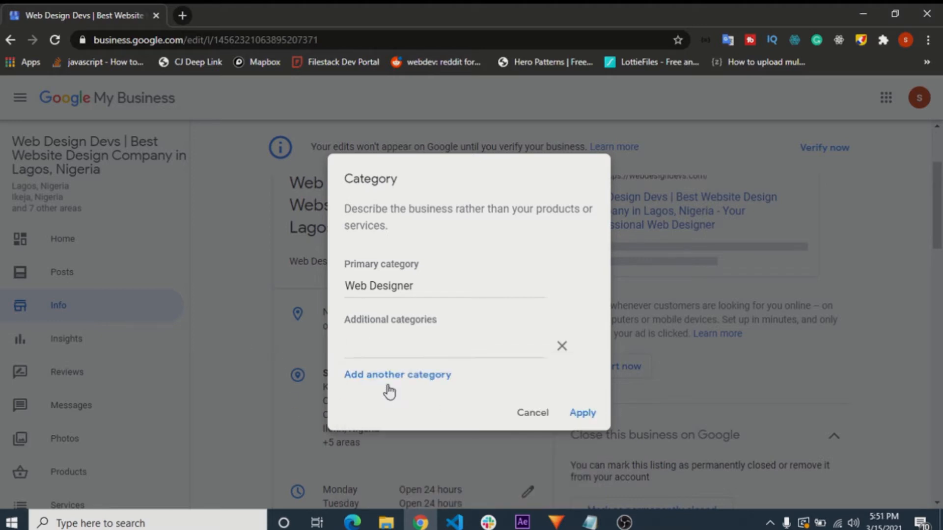
- Search "web d" as an additional category, remove that extra entry and apply Web Designer as the only category
type("web d")
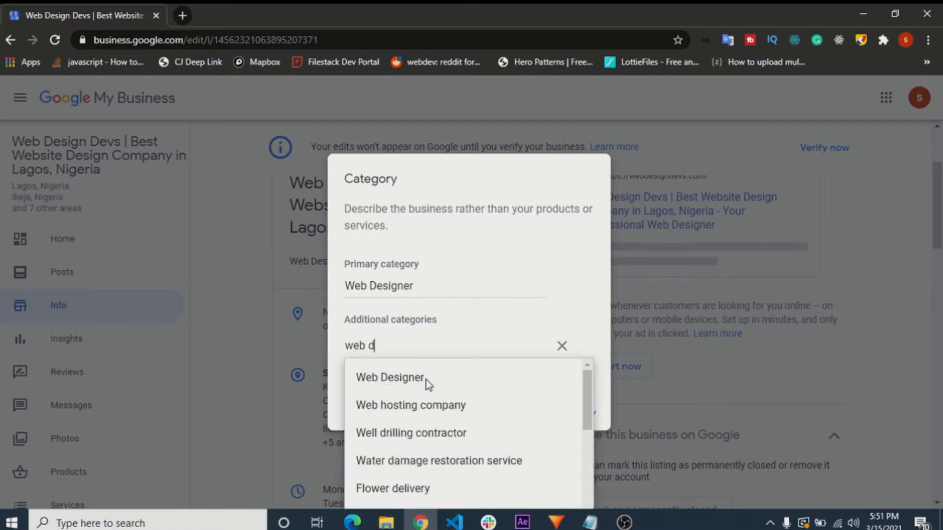
left_click(562, 345)
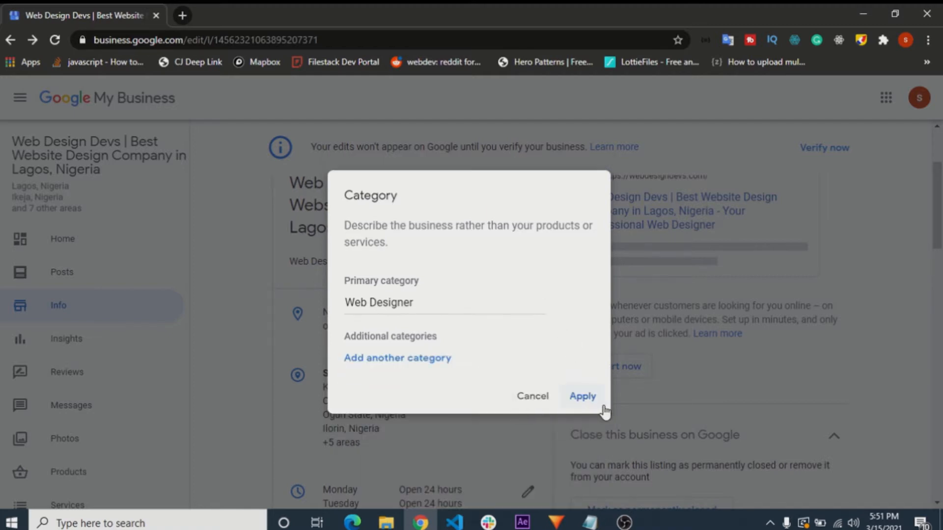
left_click(584, 397)
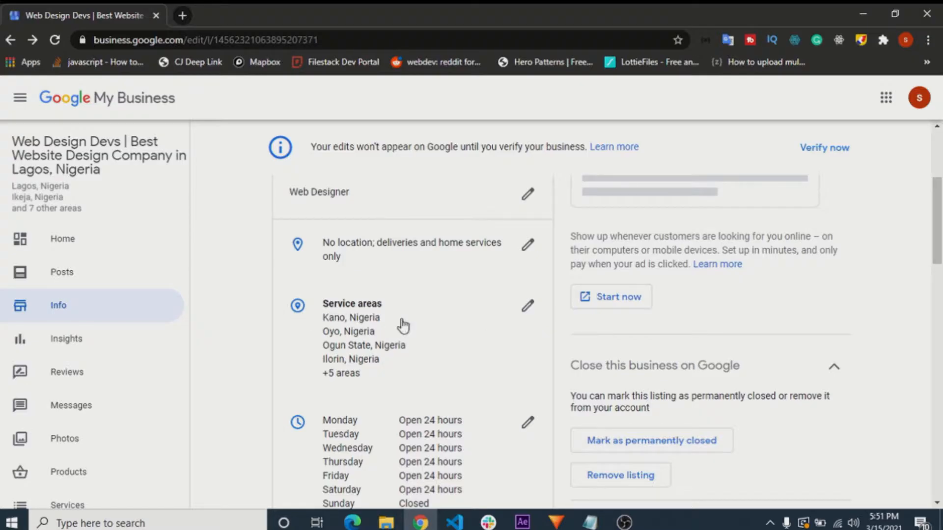
- Open the service areas for editing, search for "lagos" and select Lagos, Nigeria
left_click(528, 308)
left_click(442, 362)
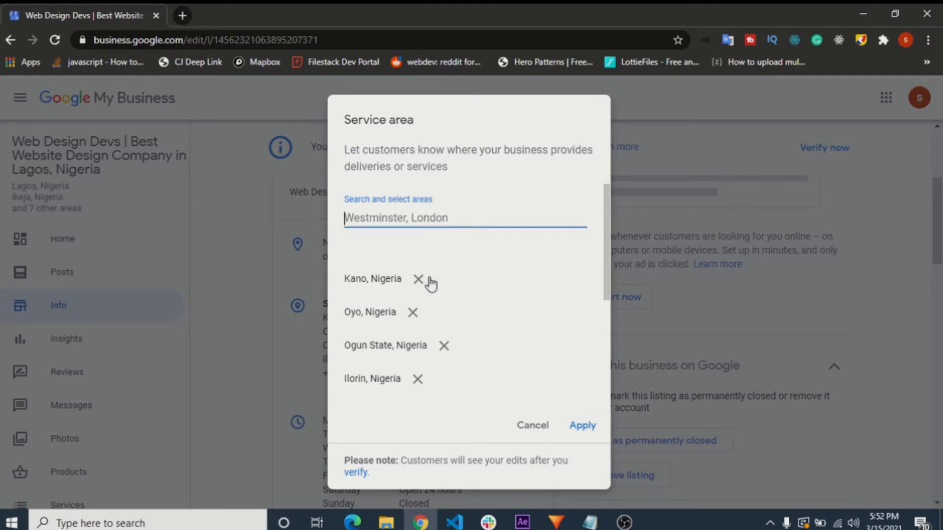
type("lagos")
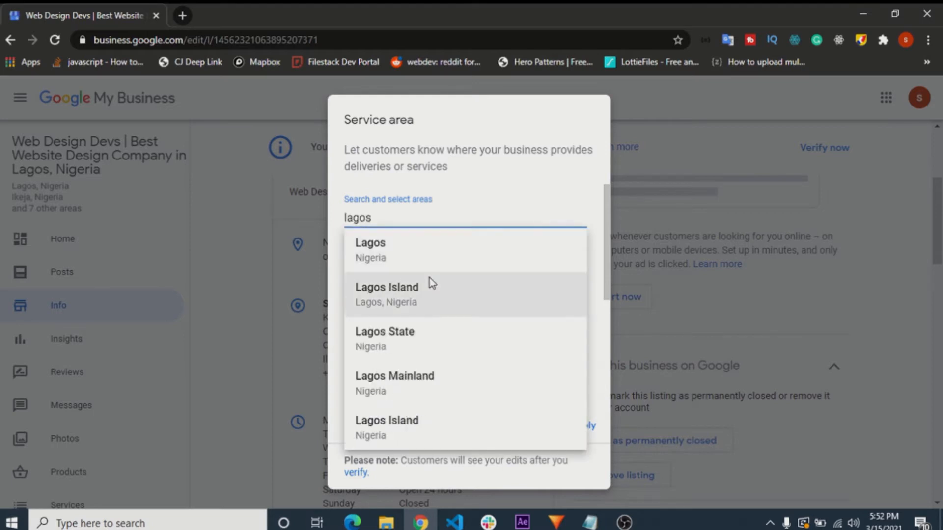
left_click(420, 246)
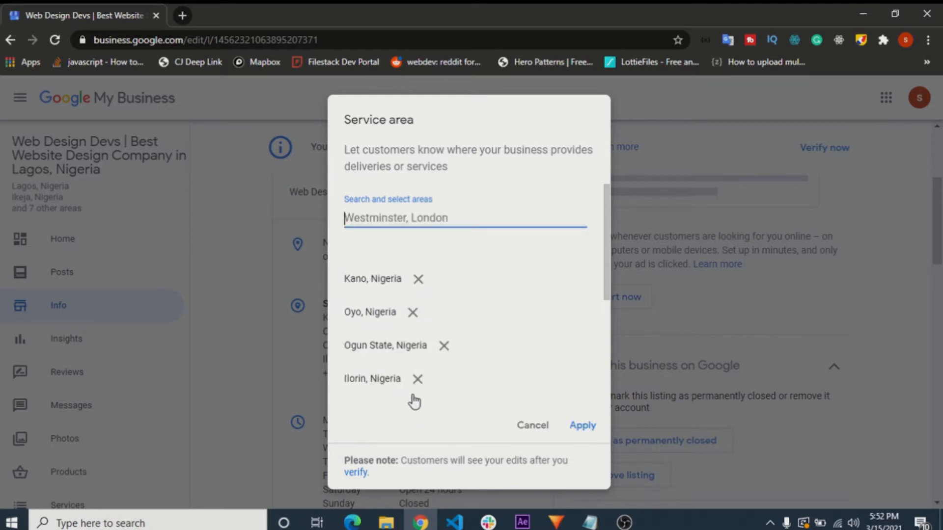
- Examine the full list of service areas selected for the business
scroll(414, 402, "down", 3)
scroll(372, 233, "up", 1)
scroll(374, 233, "up", 2)
scroll(396, 312, "down", 3)
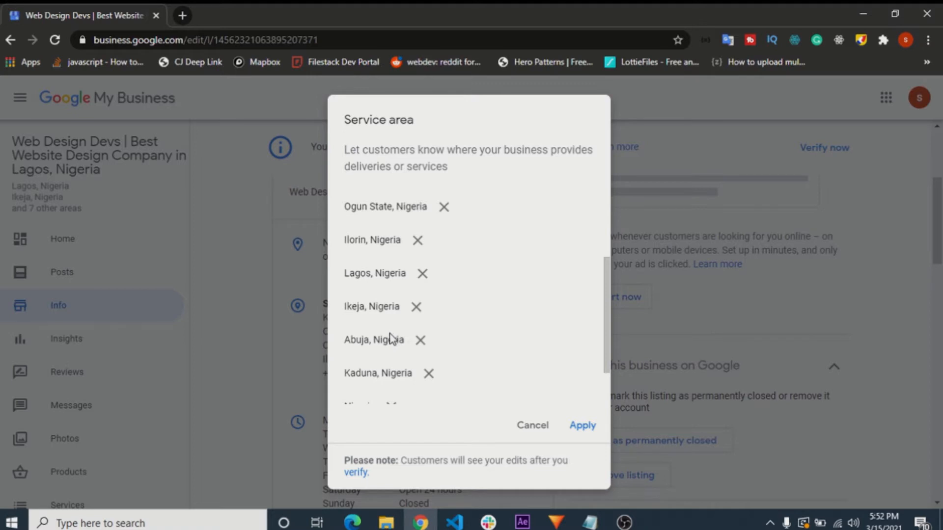
scroll(420, 331, "down", 2)
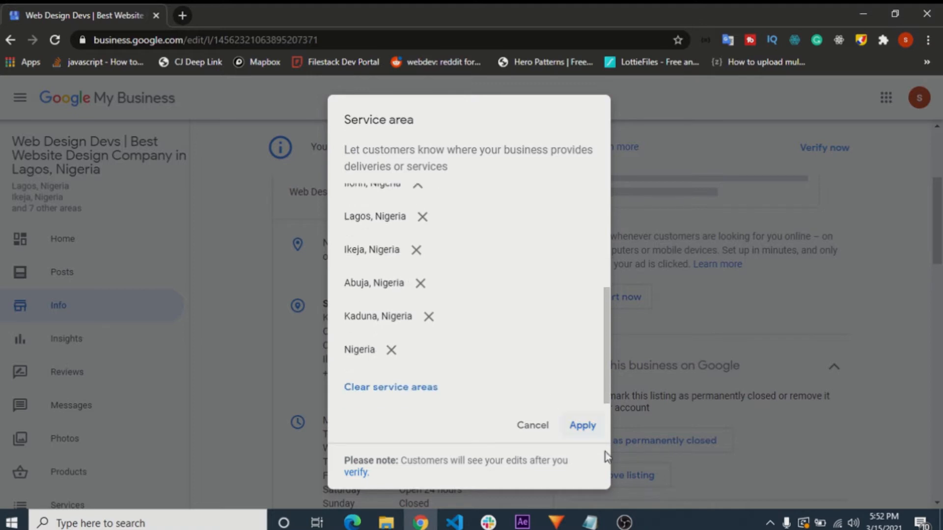
scroll(407, 305, "up", 5)
scroll(394, 308, "down", 4)
scroll(395, 315, "up", 4)
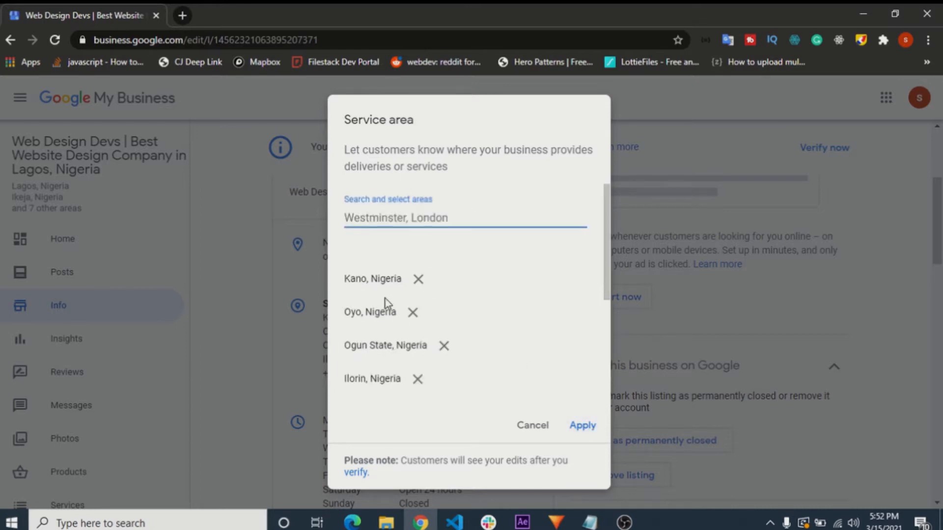
scroll(385, 304, "down", 4)
scroll(406, 279, "up", 2)
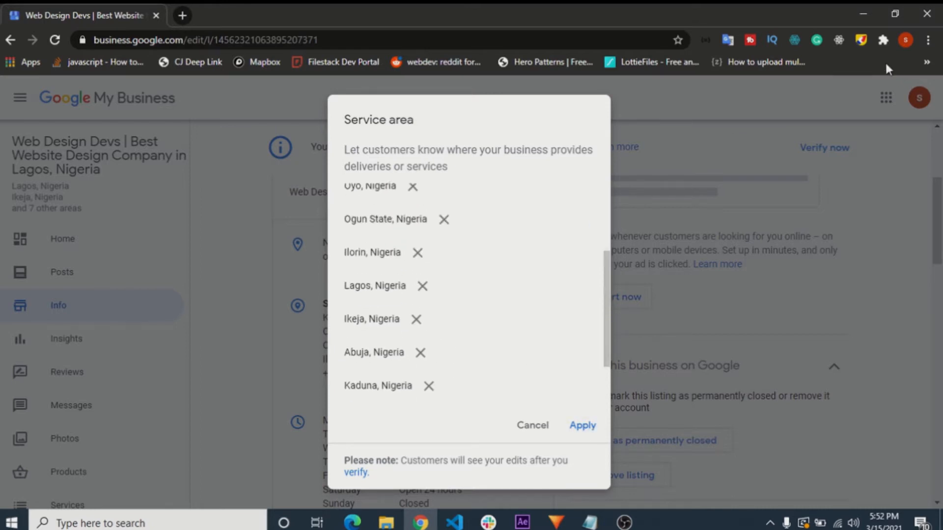
- Draw a red arrow pointing at the Ikeja and Abuja service areas with the page annotation tool, clear it and exit annotation
left_click(861, 39)
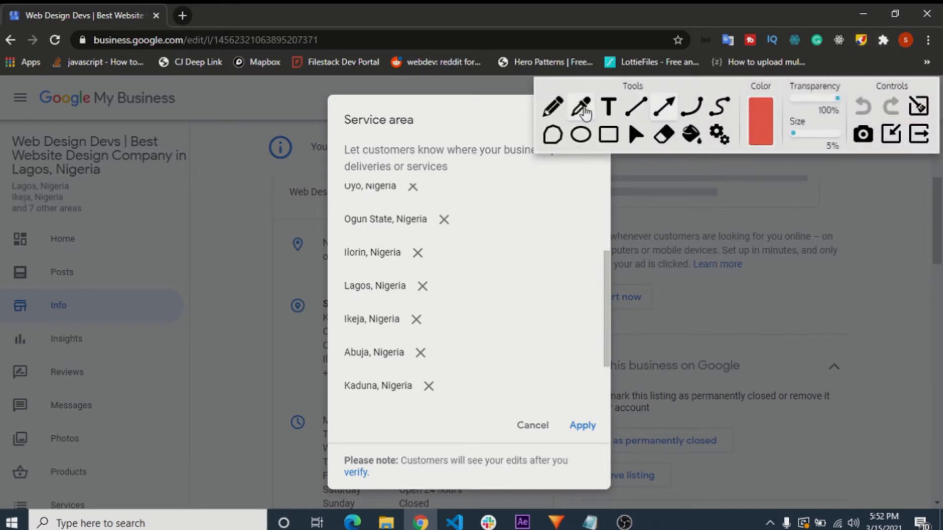
left_click(663, 106)
left_click_drag(526, 226, 425, 334)
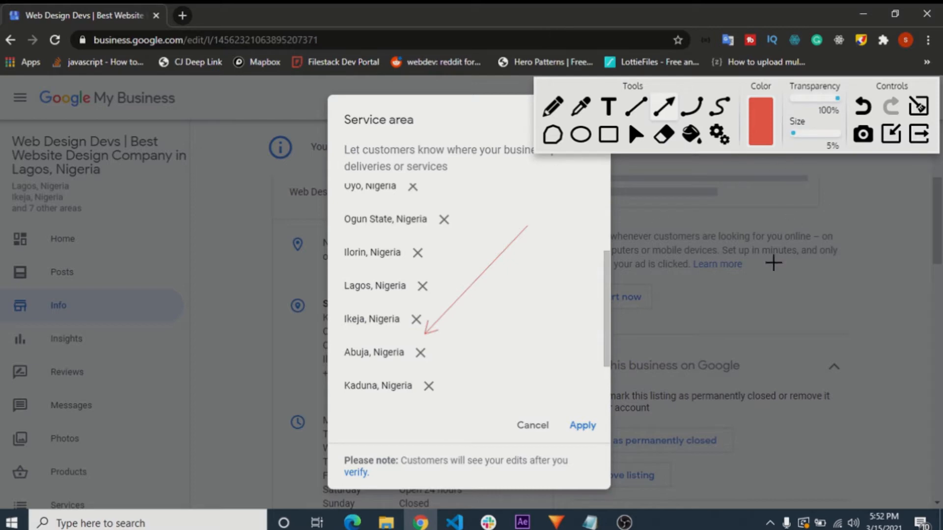
left_click(916, 109)
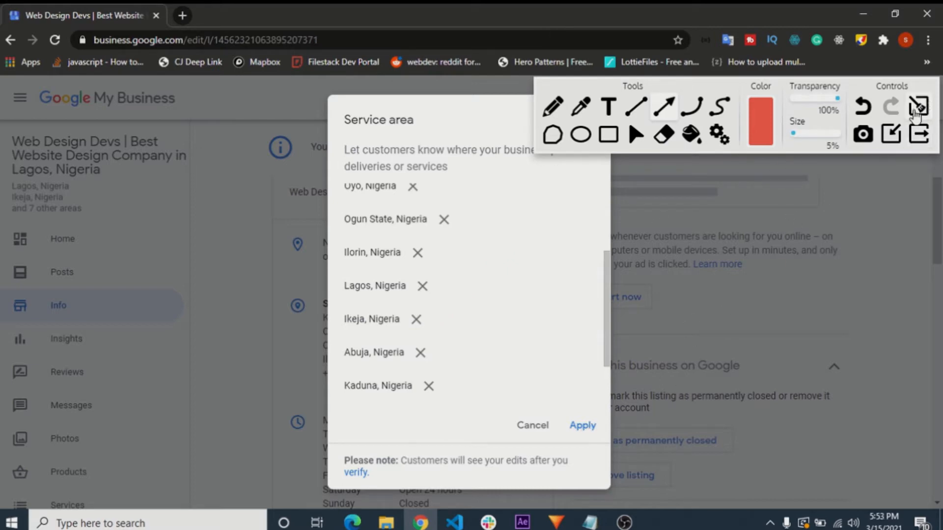
left_click(918, 135)
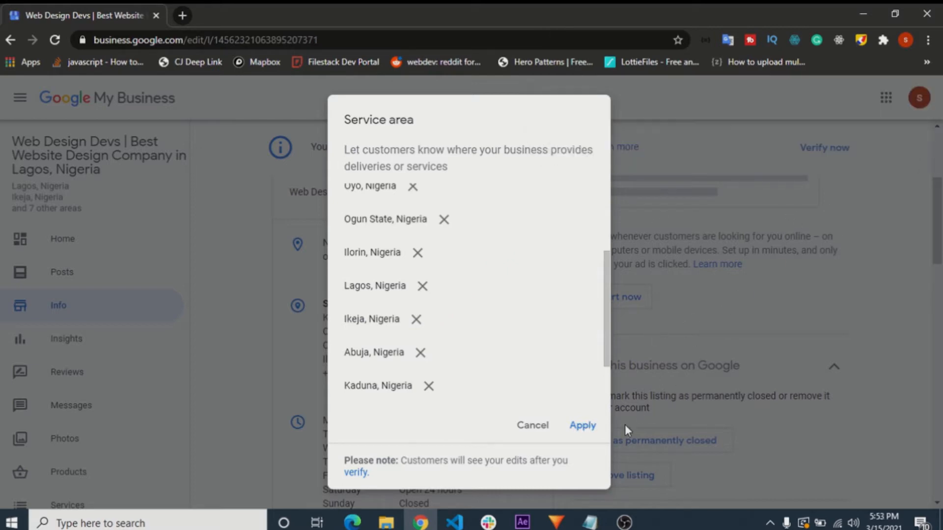
- Apply the selected service areas and open the weekly business hours for editing
left_click(582, 426)
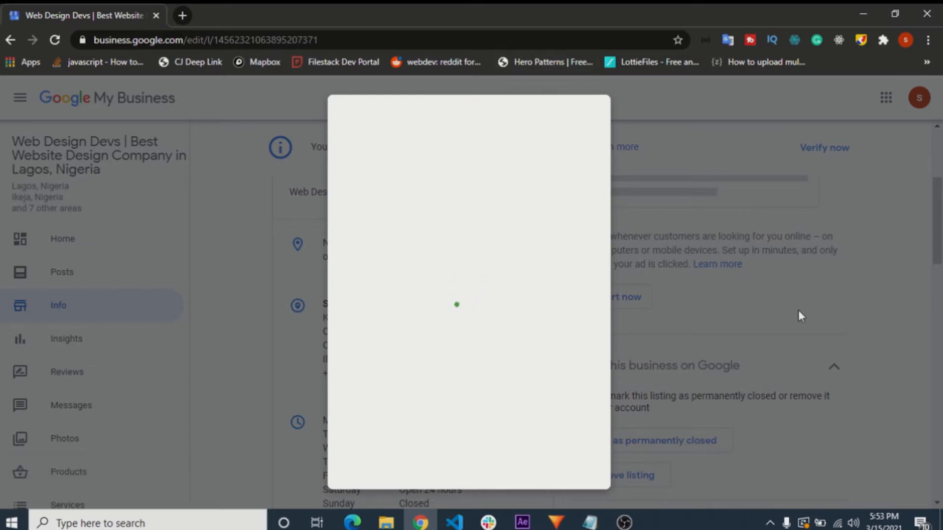
scroll(457, 304, "down", 2)
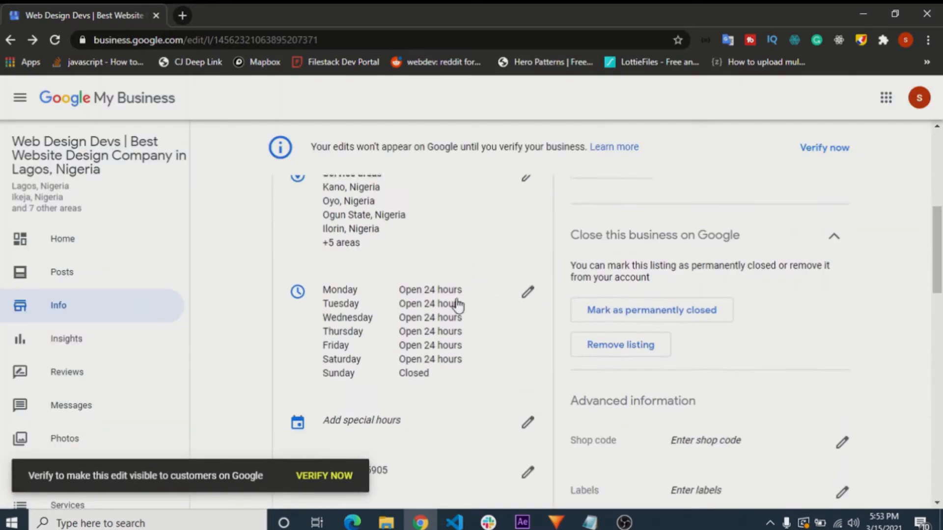
left_click(526, 284)
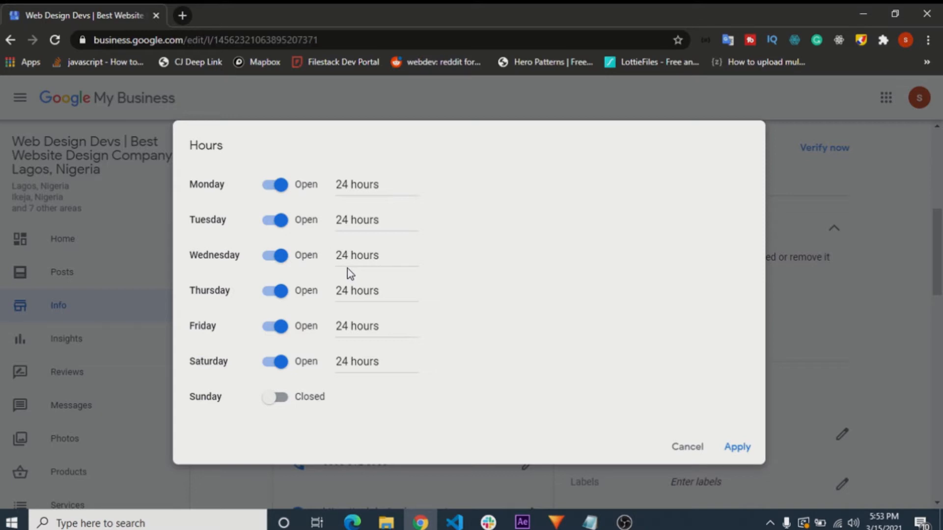
- Switch Monday through Saturday to closed and reopen Monday and Tuesday with 24 hours
left_click(270, 189)
left_click(274, 227)
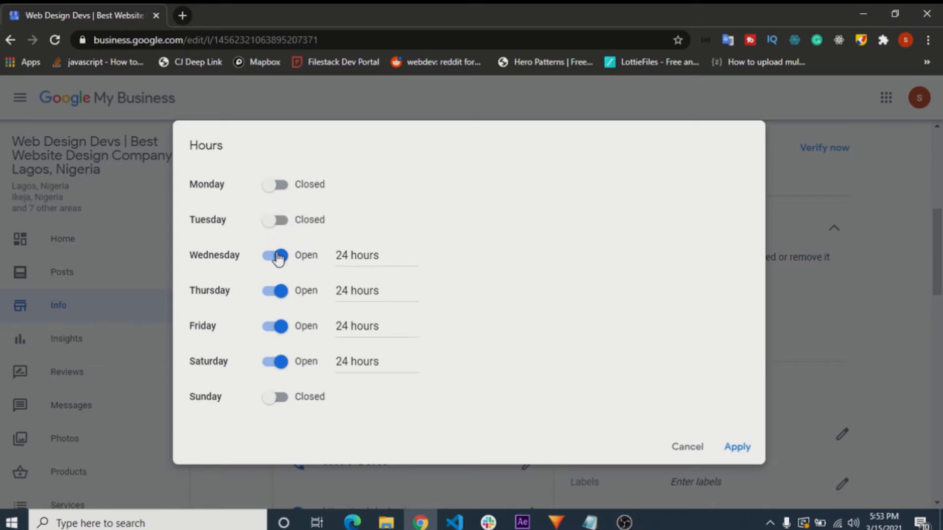
left_click(274, 256)
left_click(275, 292)
left_click(274, 327)
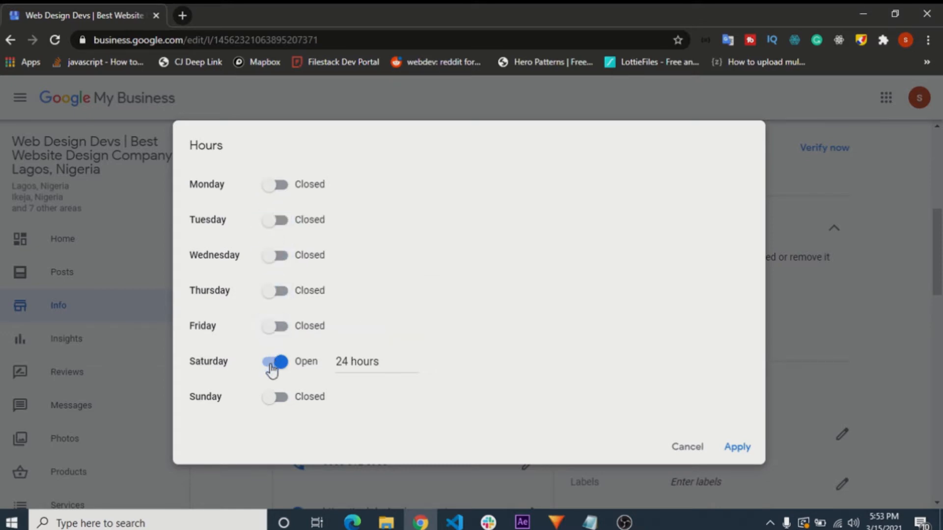
left_click(274, 364)
left_click(308, 188)
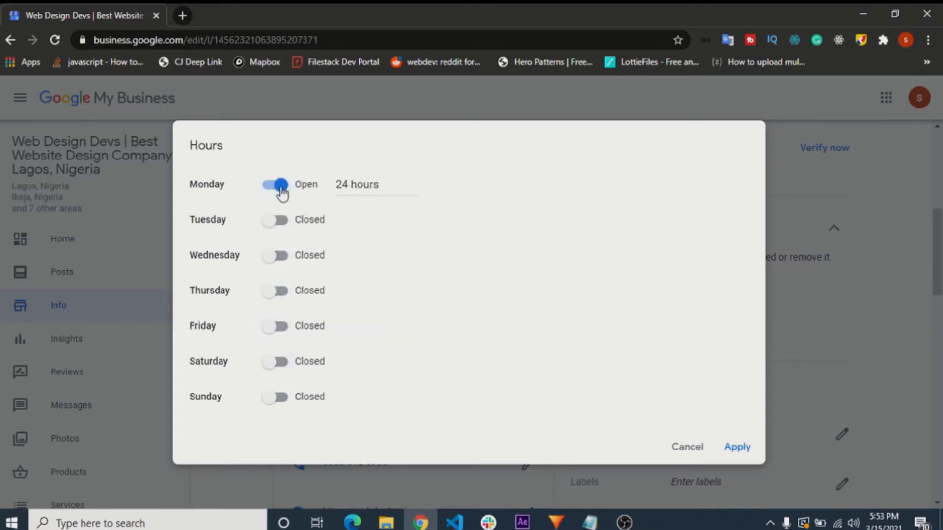
left_click(309, 219)
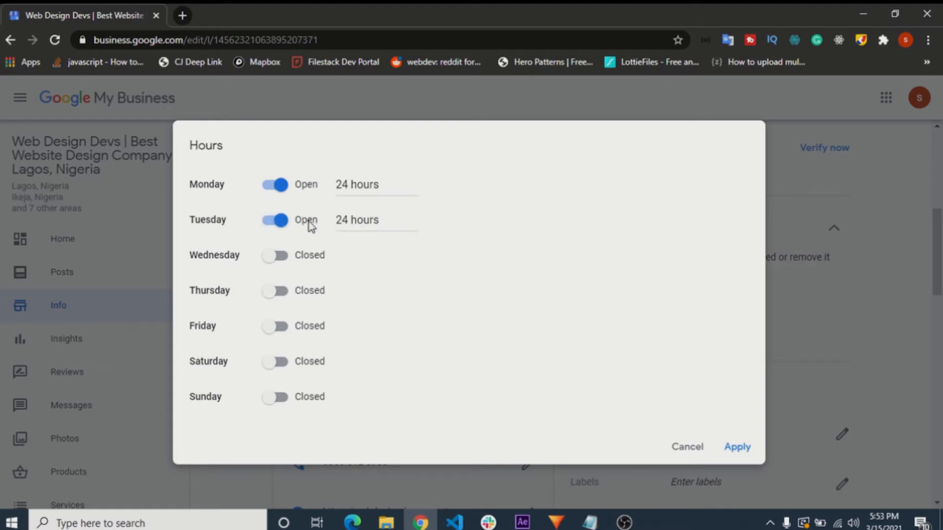
- Set Monday's hours to open at 01:00 and close at 06:30
left_click(357, 185)
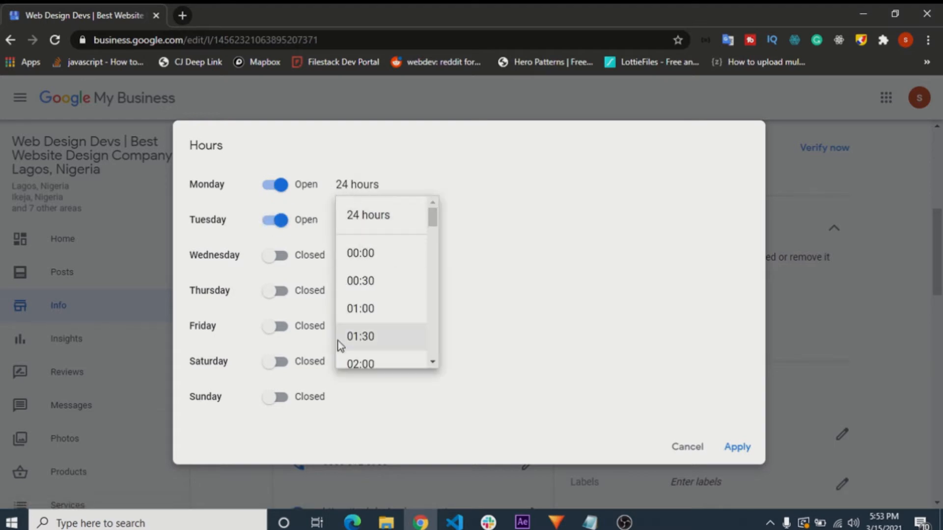
scroll(341, 343, "down", 2)
scroll(345, 344, "up", 1)
left_click(367, 242)
left_click(462, 185)
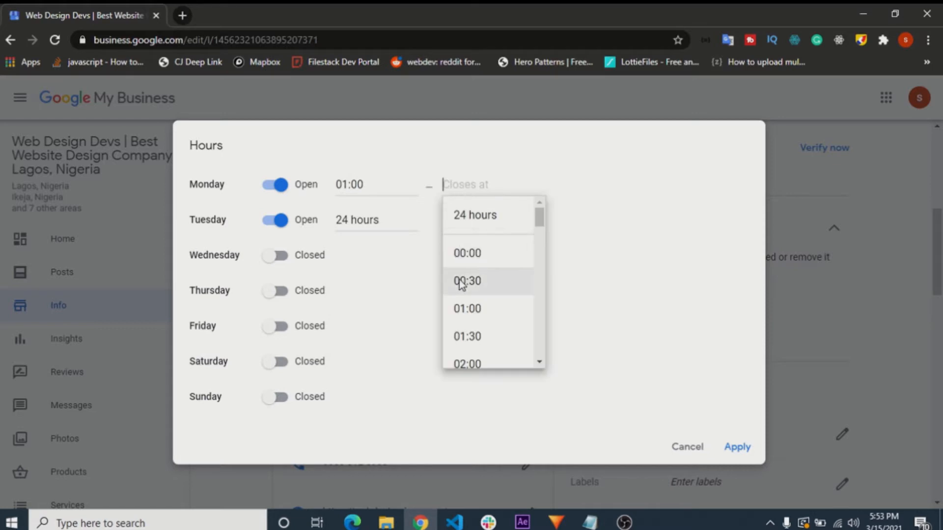
scroll(467, 324, "down", 5)
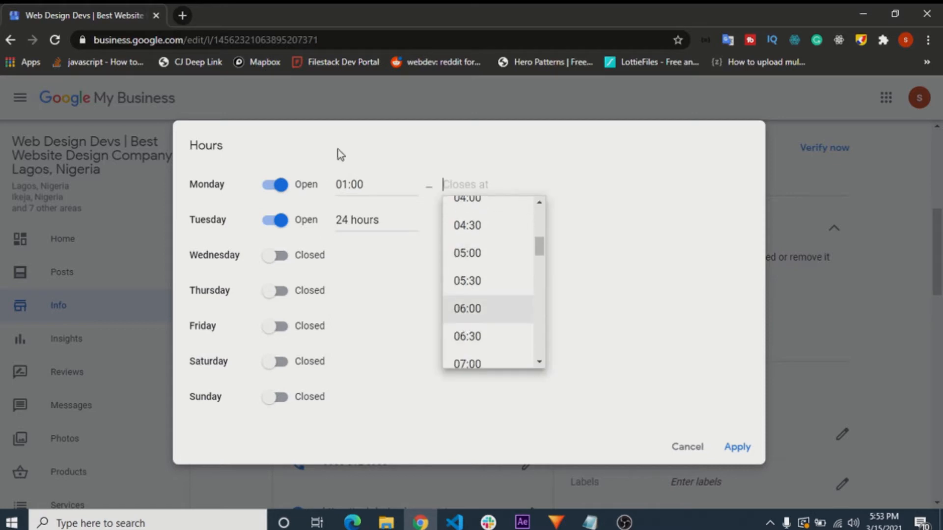
scroll(507, 367, "down", 5)
scroll(506, 367, "down", 2)
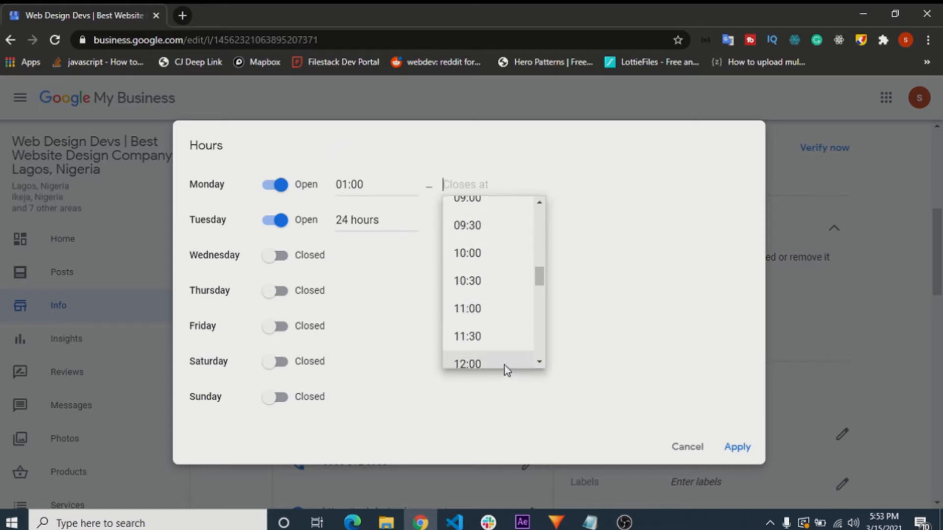
scroll(491, 346, "up", 6)
scroll(491, 346, "down", 2)
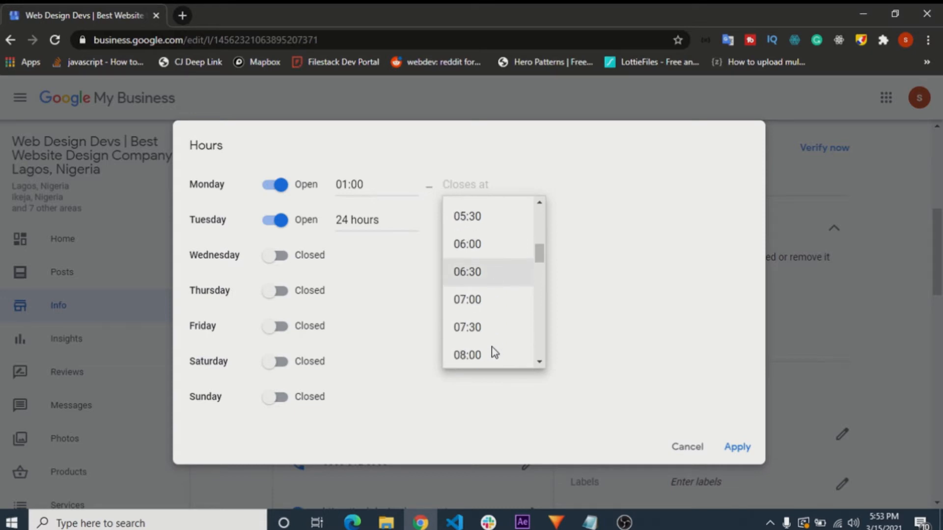
left_click(488, 268)
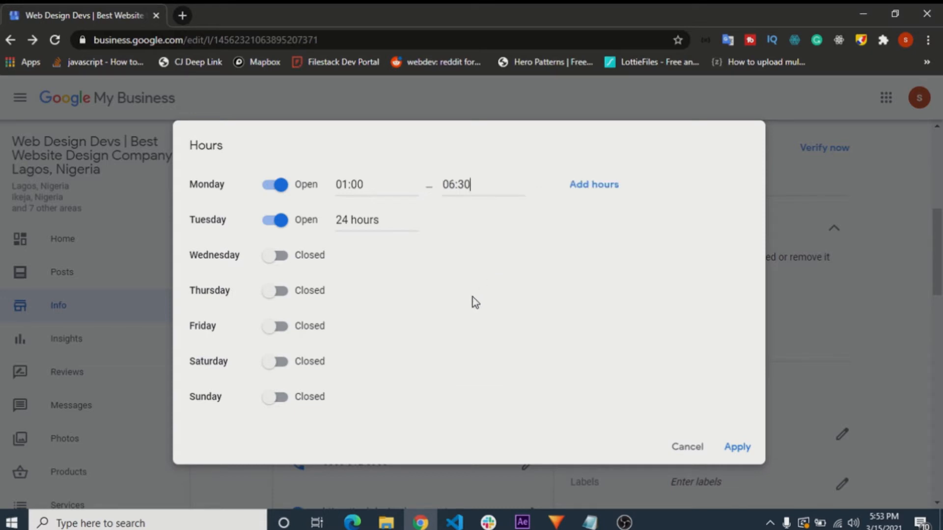
- Add a second opening period for Monday and remove it
left_click(598, 195)
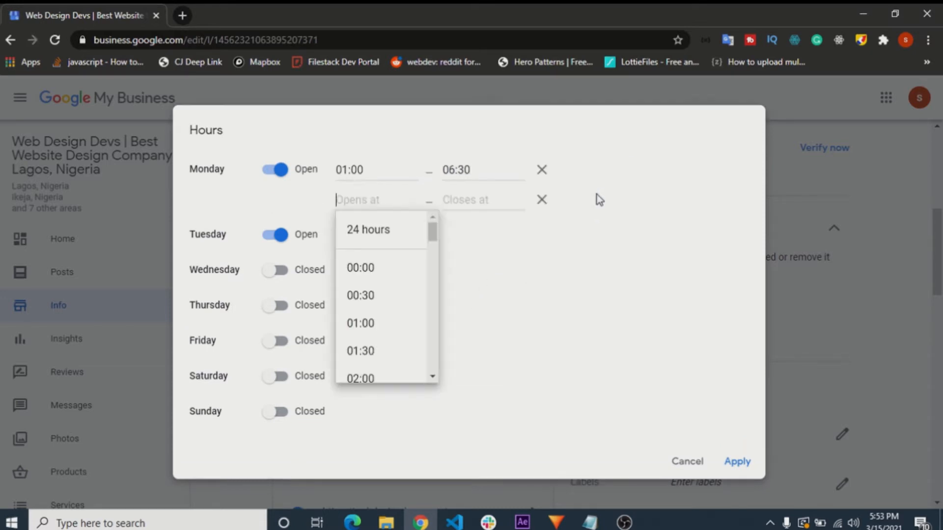
left_click(545, 209)
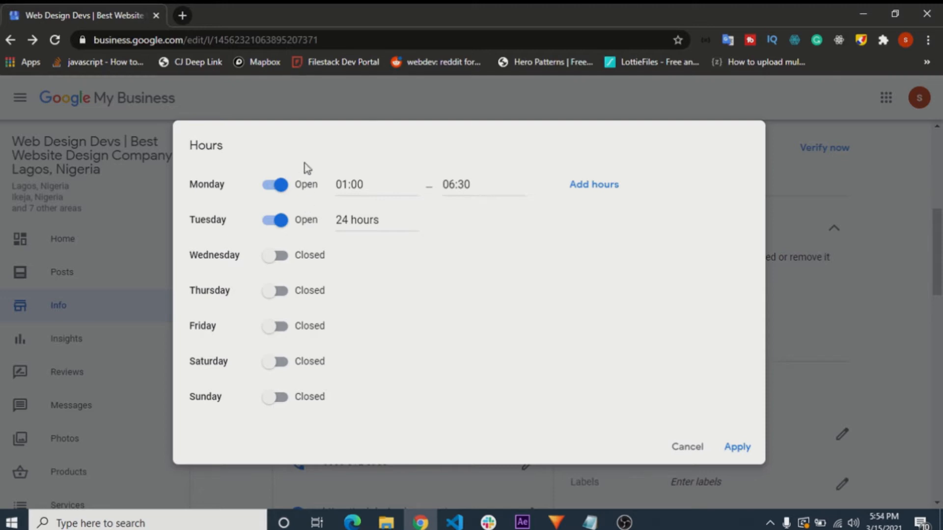
- Set Monday's opening time back to 24 hours
left_click(443, 185)
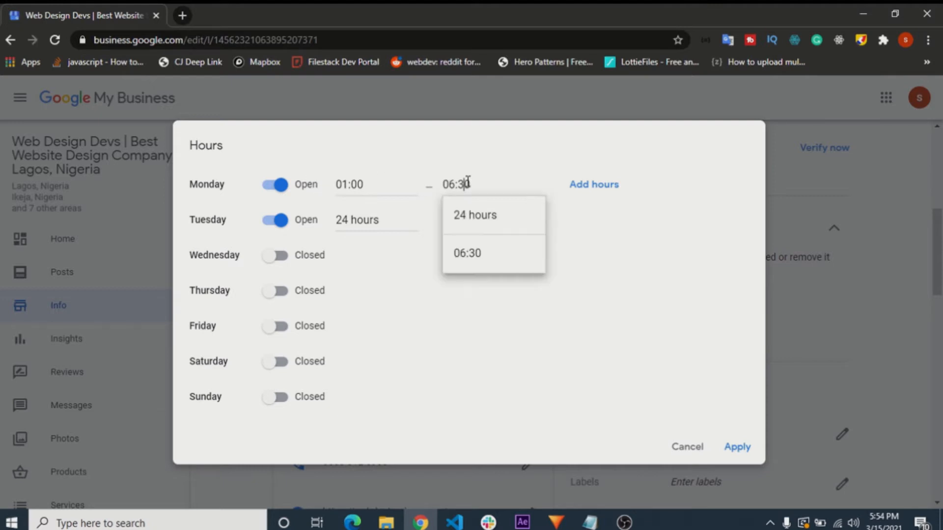
left_click(373, 185)
left_click(378, 217)
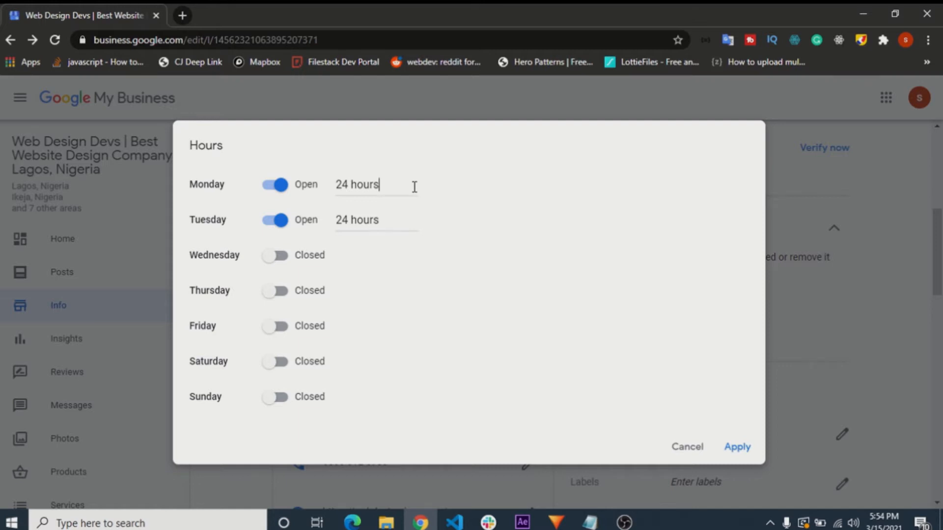
- Mark Wednesday, Thursday and Friday as open and apply the business hours
left_click(283, 259)
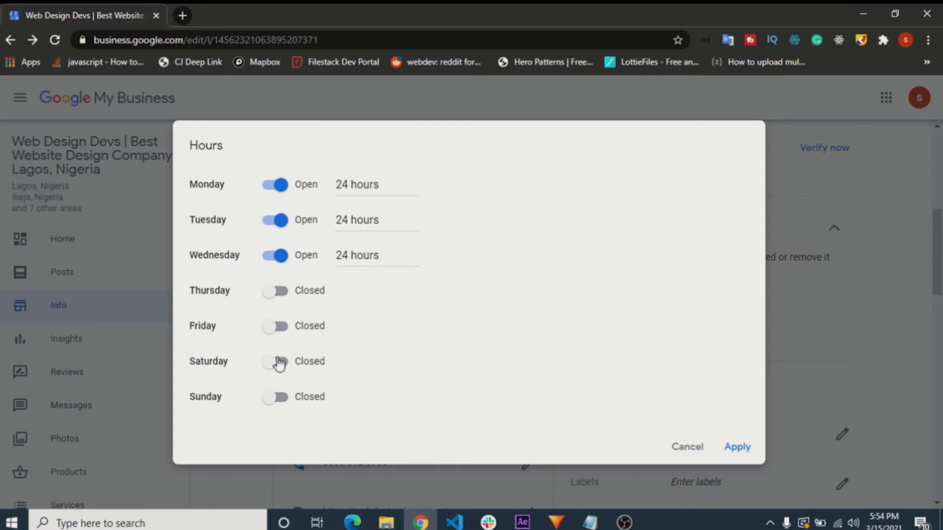
left_click(280, 326)
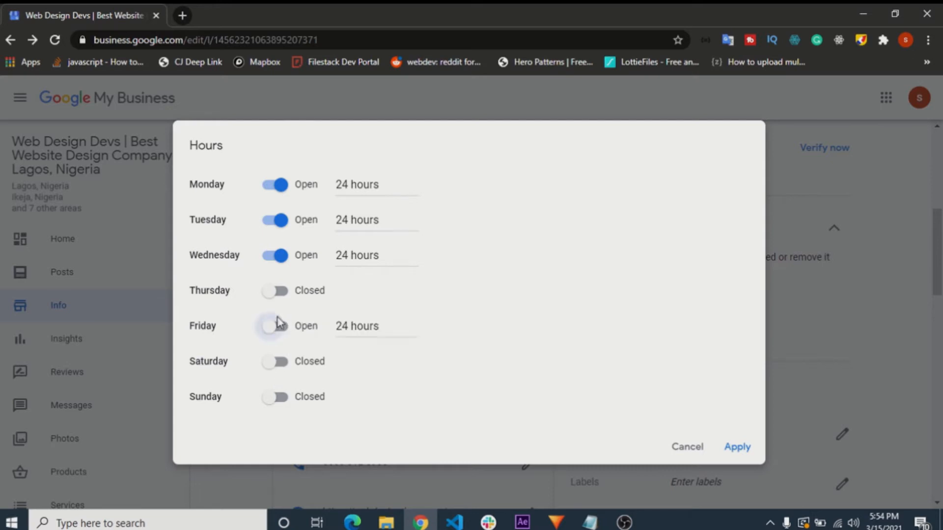
left_click(278, 294)
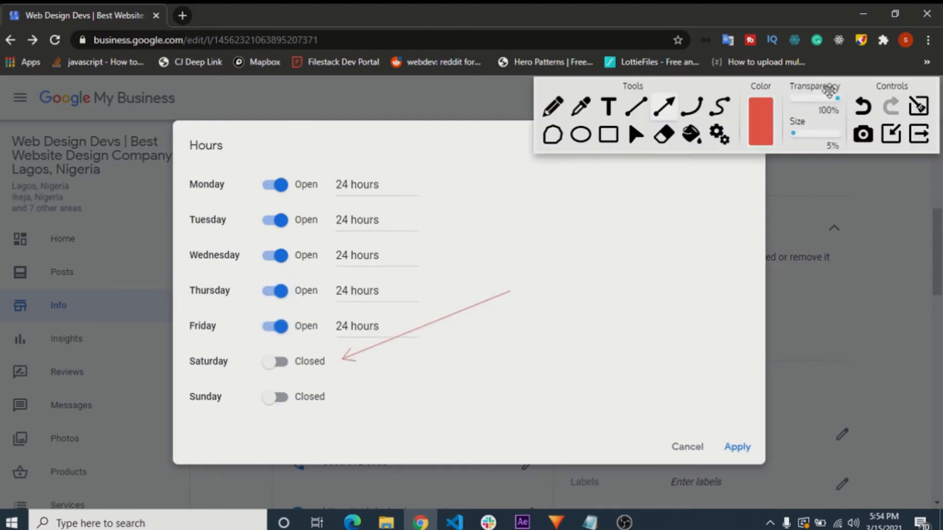
left_click(737, 446)
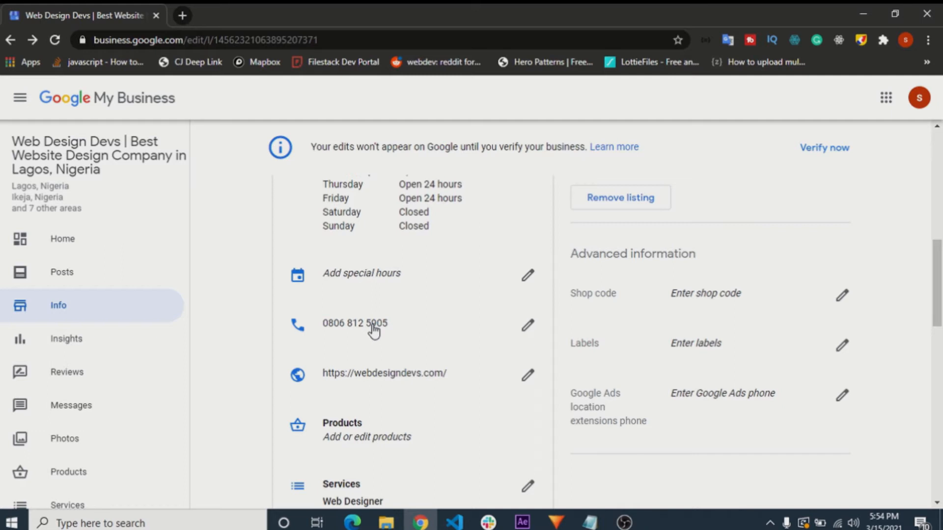
- Open the business's services for editing from the listing information
scroll(388, 344, "down", 1)
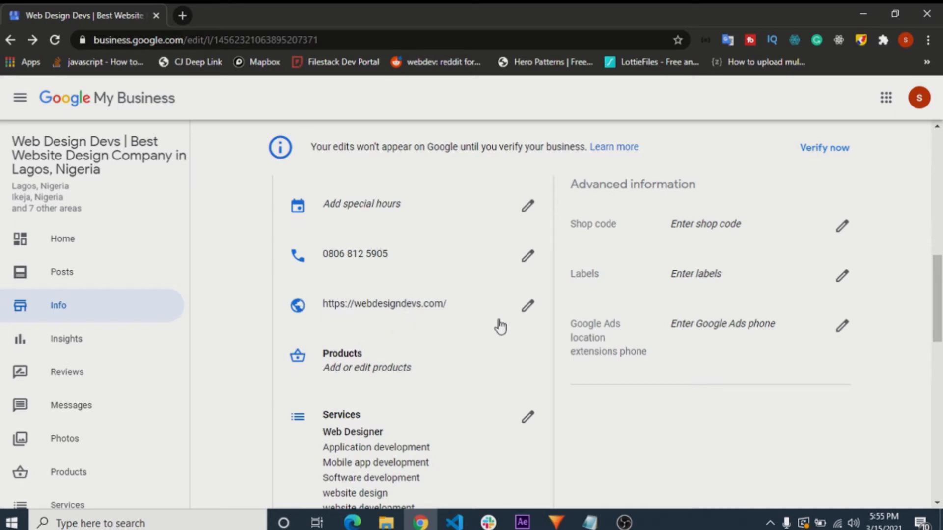
scroll(459, 311, "down", 2)
scroll(420, 312, "up", 1)
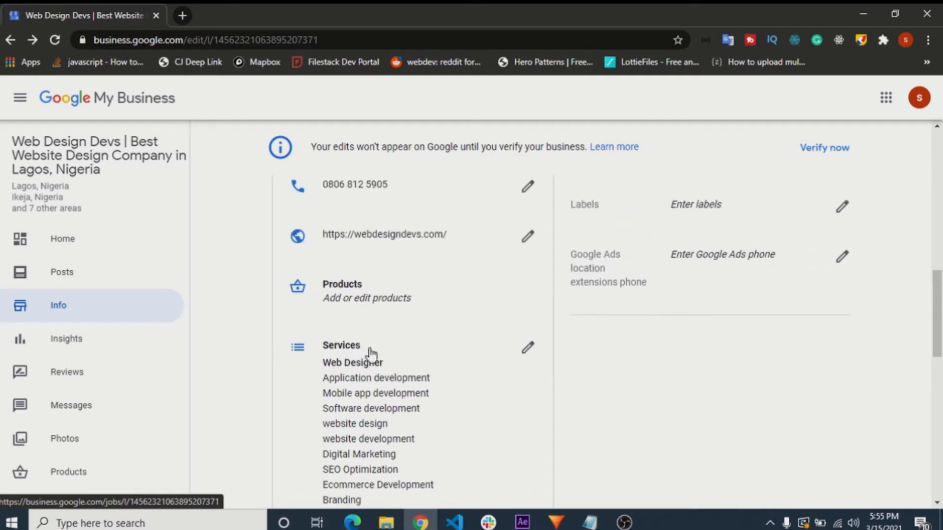
scroll(370, 353, "down", 2)
left_click(510, 234)
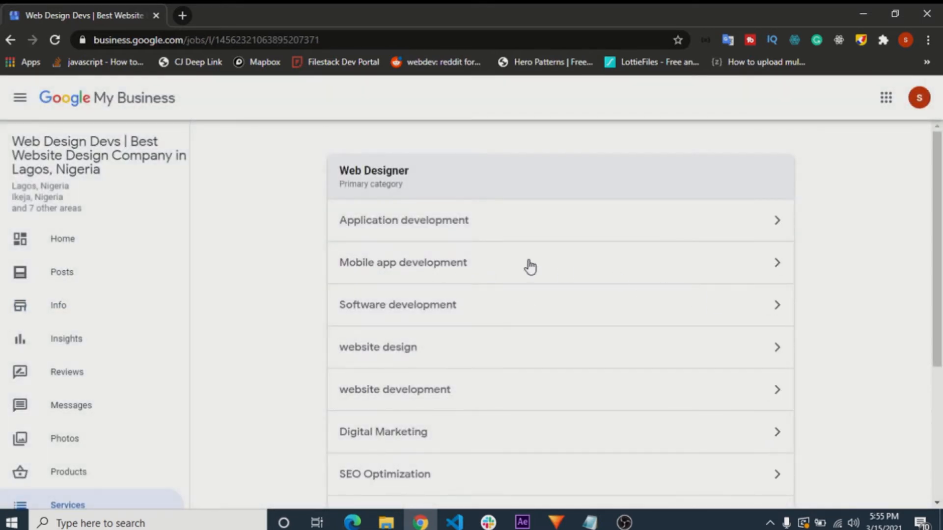
- Examine the services listed under the Web Designer primary category
scroll(484, 260, "down", 4)
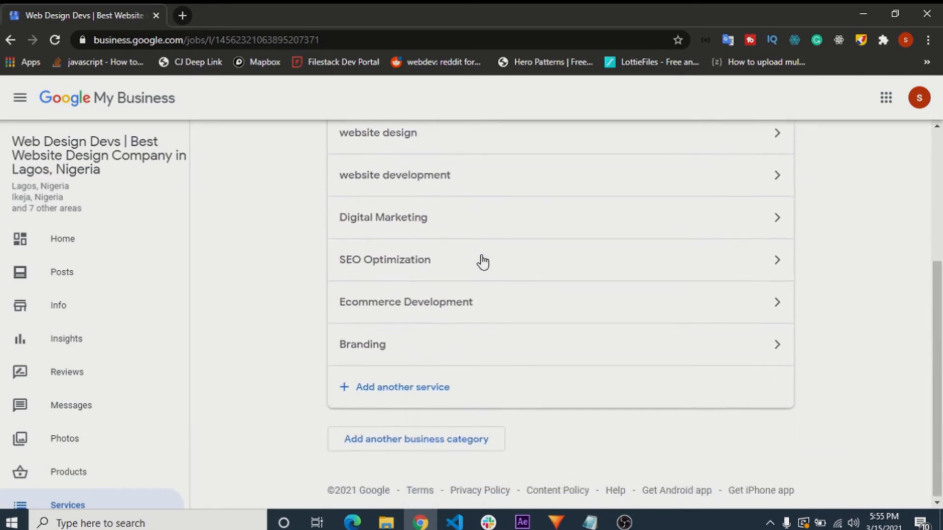
scroll(409, 375, "up", 4)
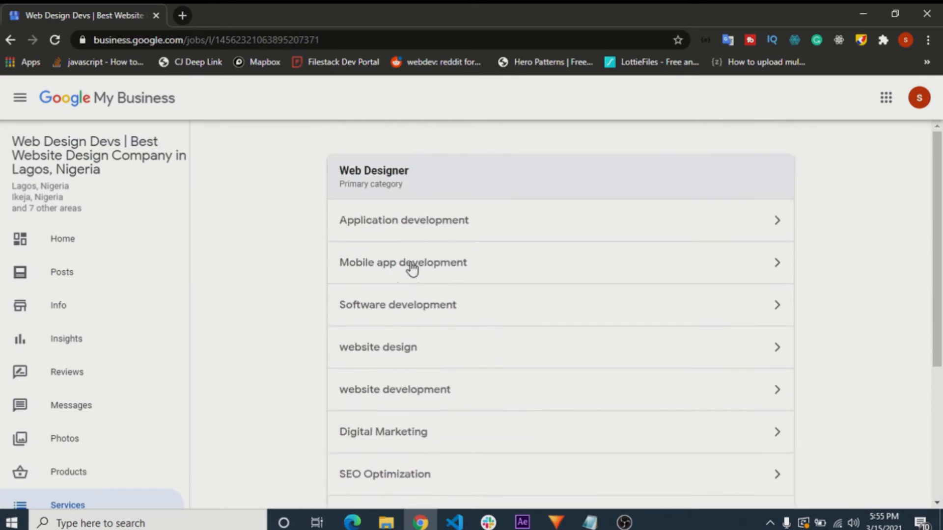
scroll(402, 307, "down", 3)
scroll(402, 307, "up", 3)
scroll(390, 395, "down", 1)
scroll(386, 381, "down", 1)
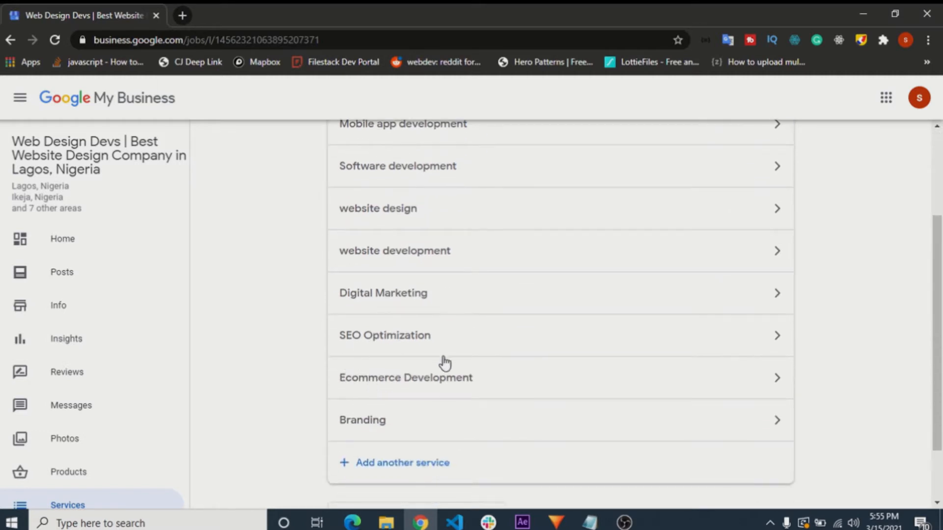
scroll(380, 432, "down", 1)
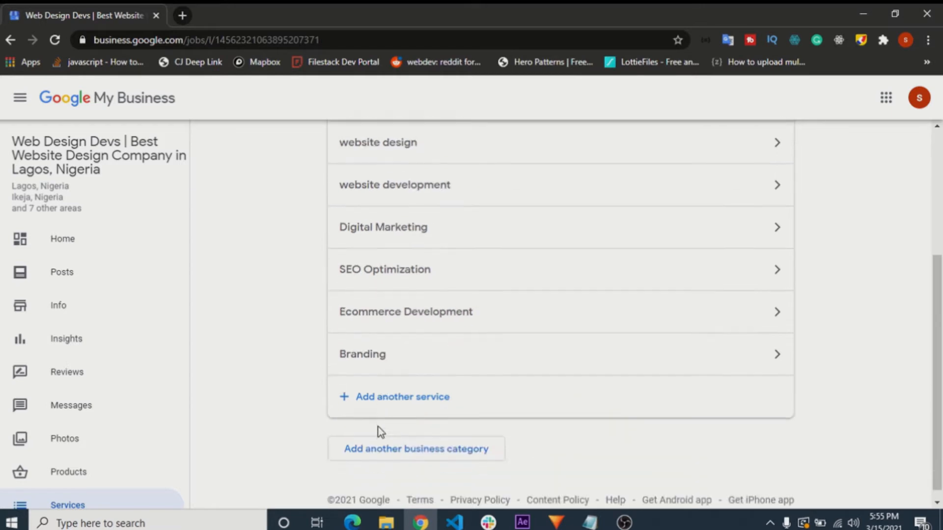
- Open the form for adding another service under Web Designer and close it without adding one
left_click(382, 397)
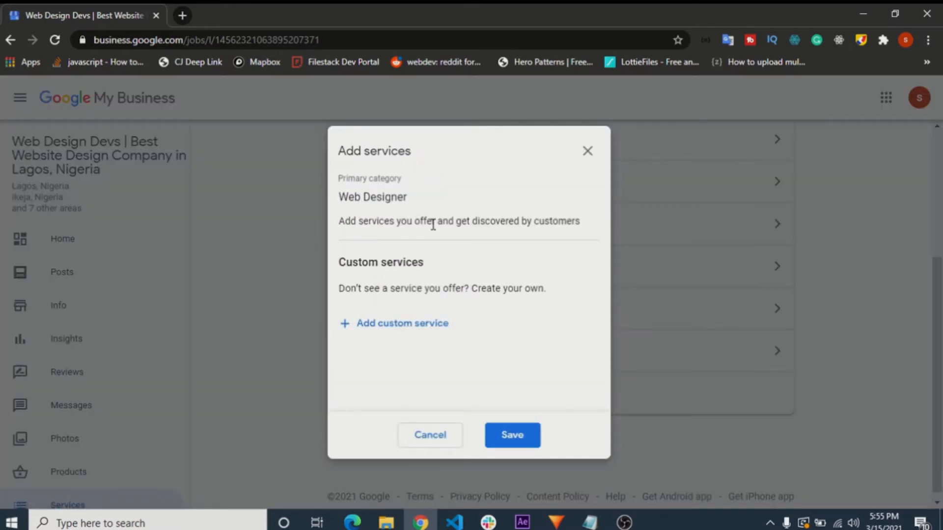
left_click(589, 153)
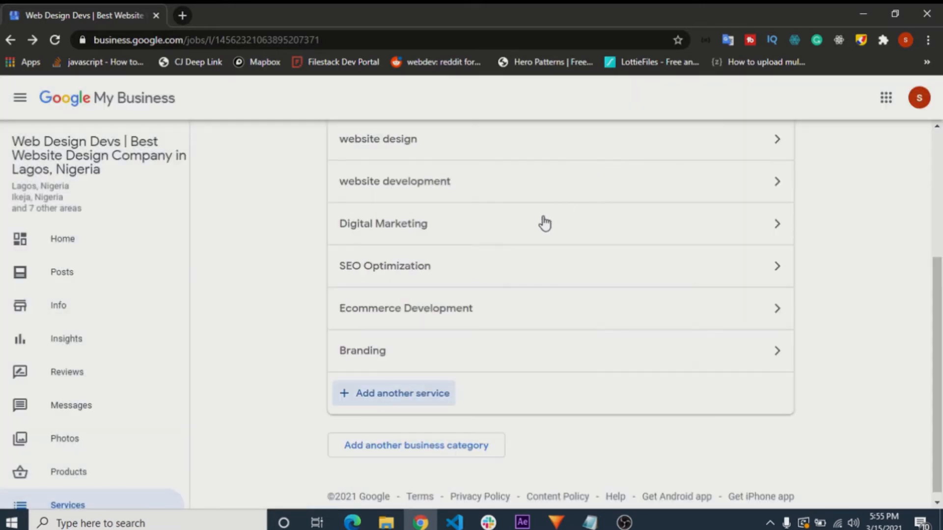
- Review the services under Web Designer, and open the form for adding another business category and close it without adding one
scroll(500, 220, "up", 2)
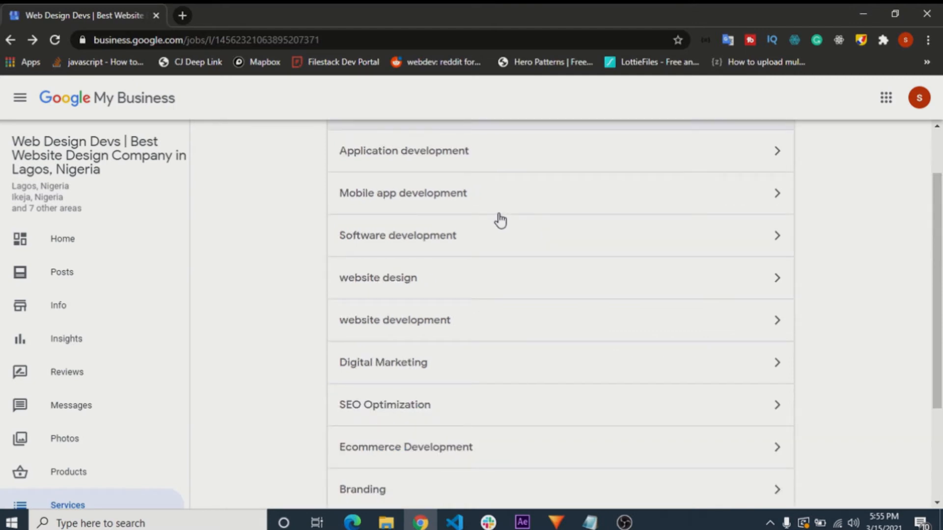
scroll(644, 372, "down", 3)
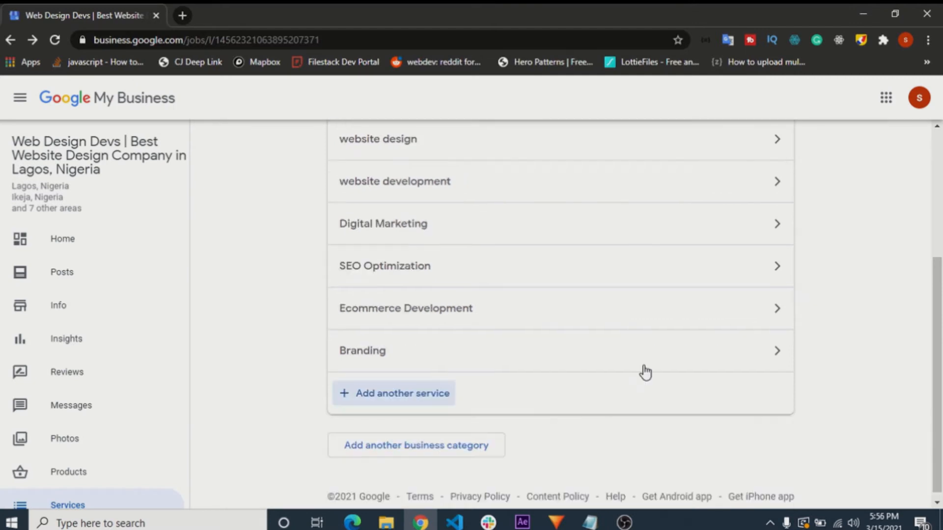
scroll(641, 366, "up", 4)
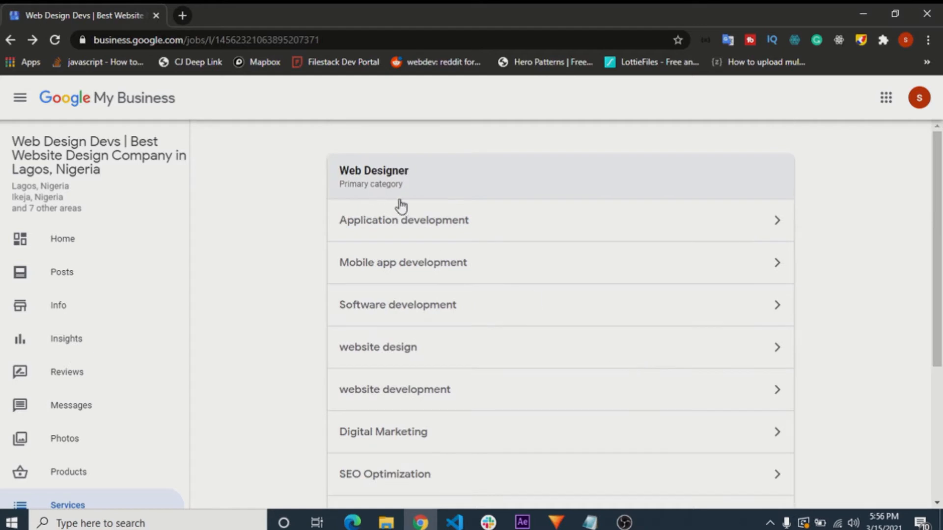
scroll(396, 201, "down", 3)
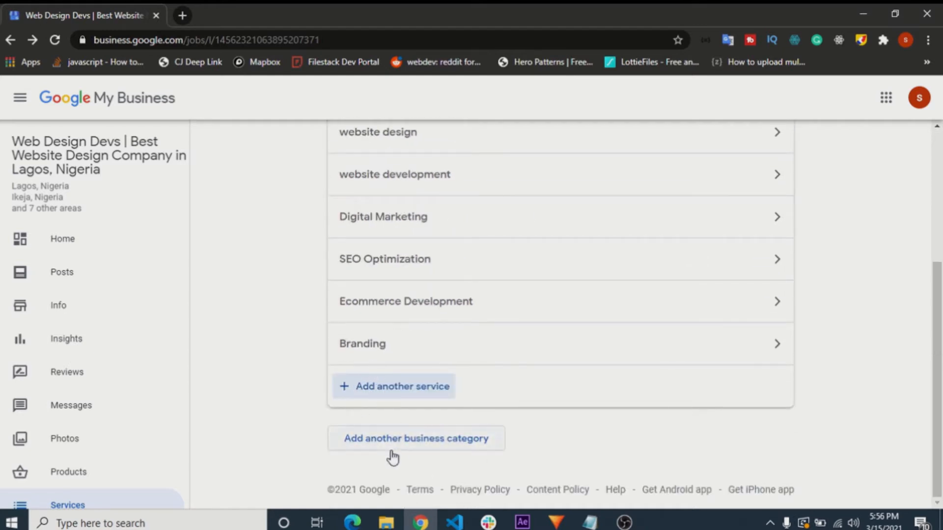
left_click(408, 438)
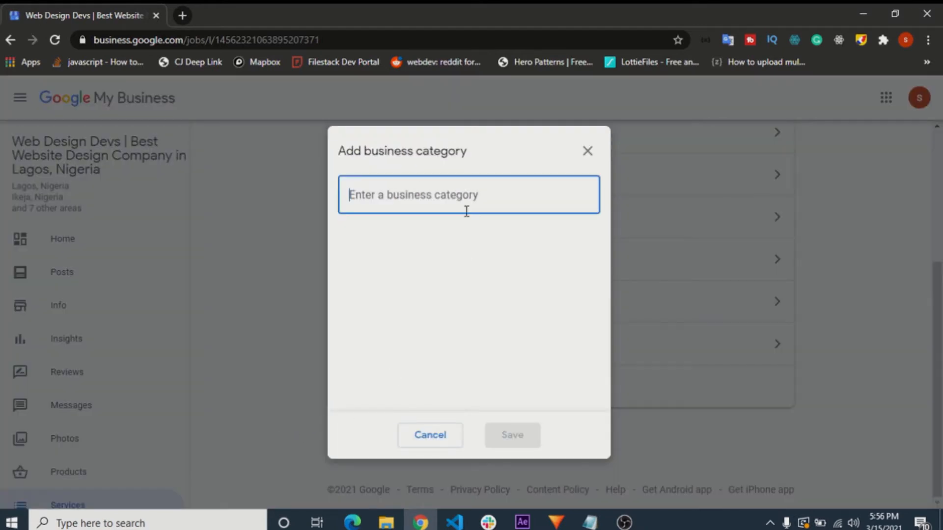
left_click(587, 152)
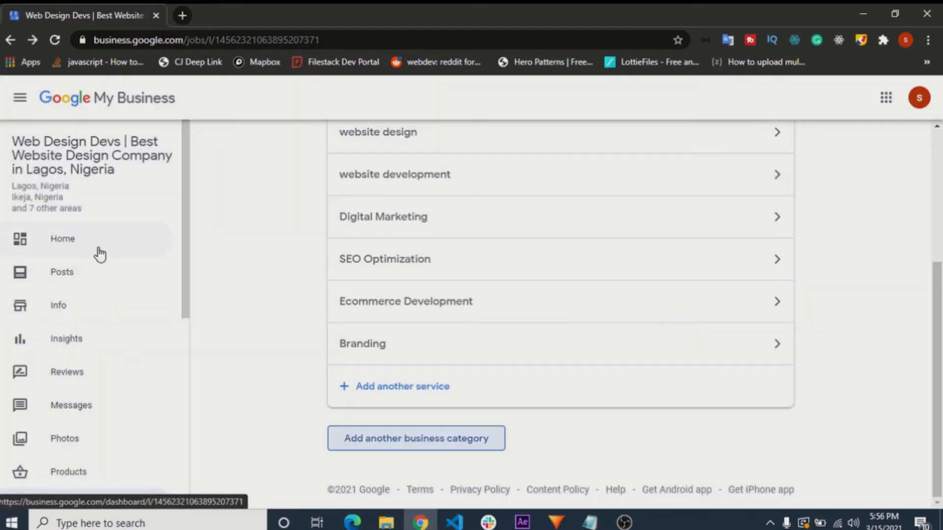
- Return to the listing information and open the business description for editing
left_click(67, 306)
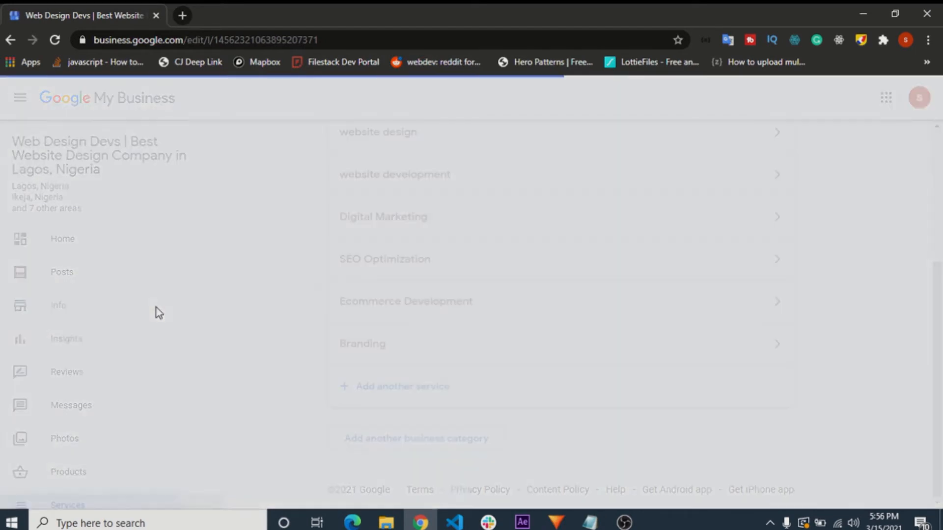
scroll(598, 269, "down", 10)
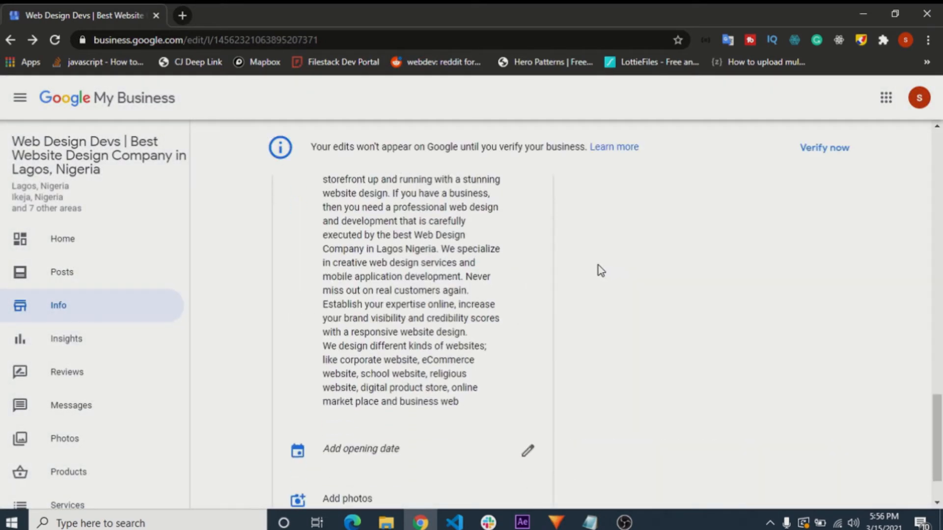
scroll(588, 283, "up", 1)
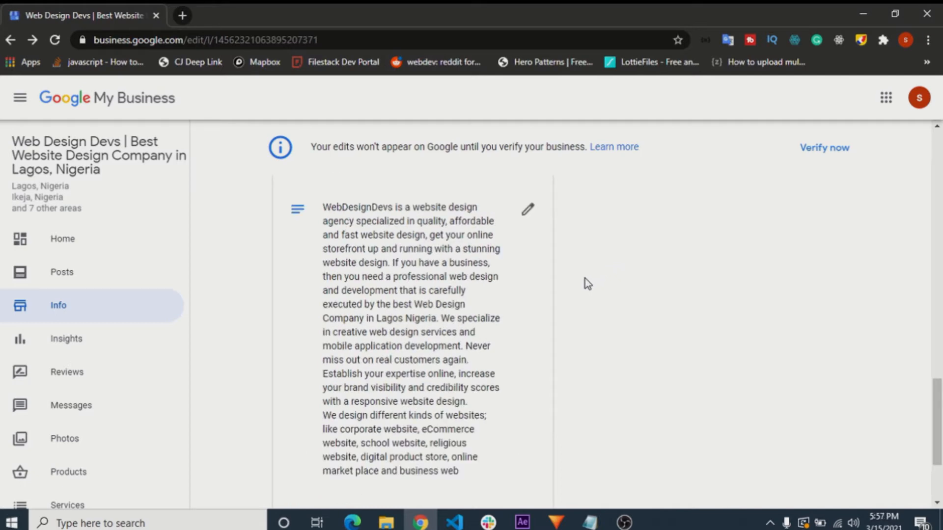
left_click(528, 209)
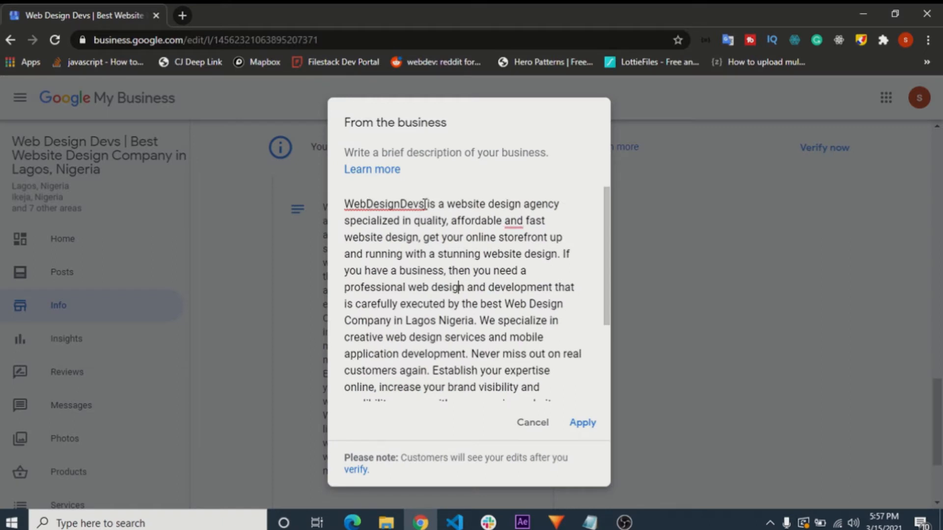
- Read through the business description, from the opening sentence about the agency to its character counter
left_click_drag(428, 203, 482, 257)
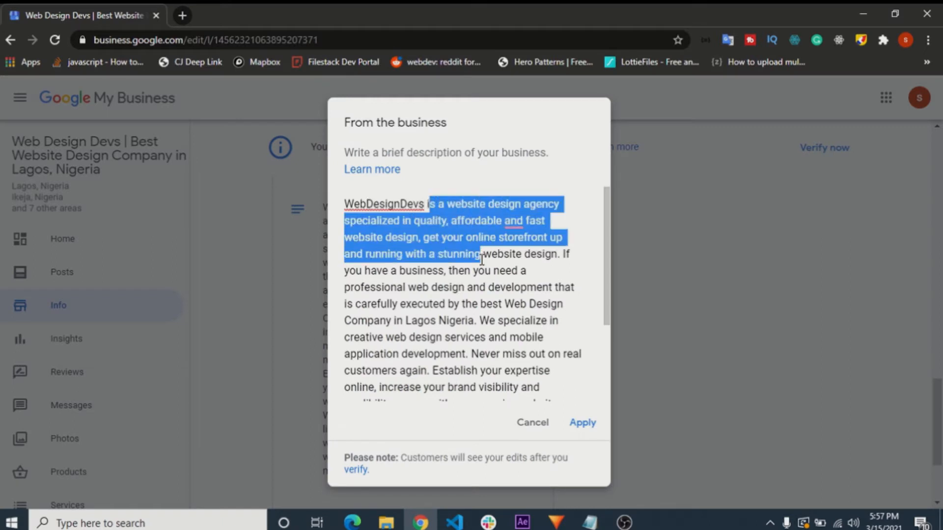
left_click(451, 287)
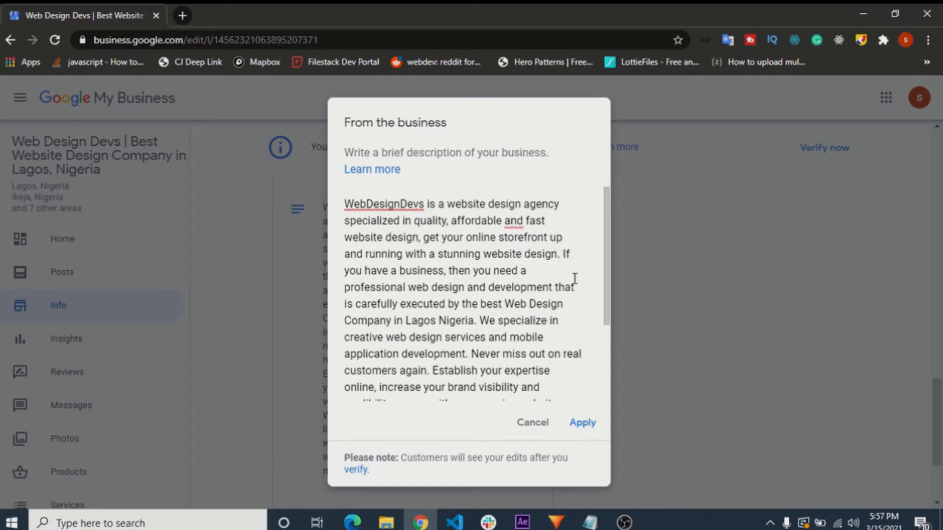
scroll(574, 279, "down", 3)
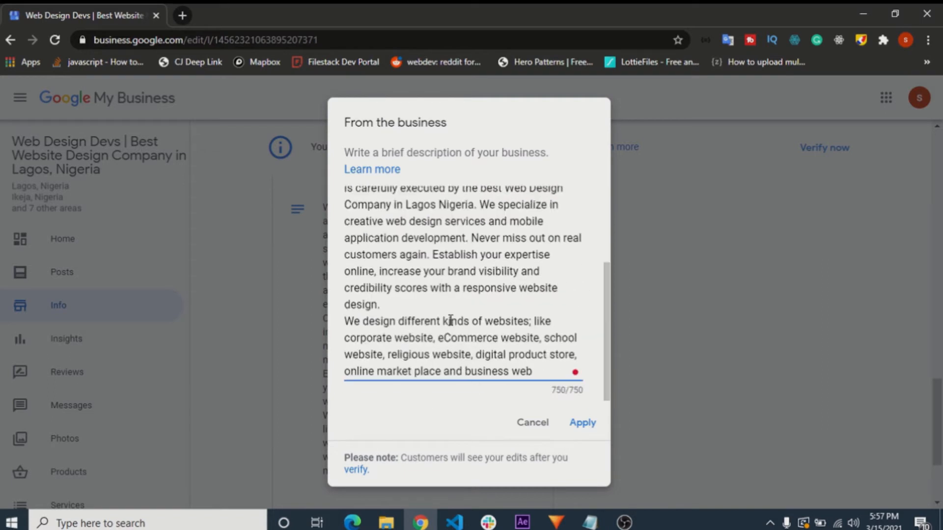
scroll(450, 320, "up", 3)
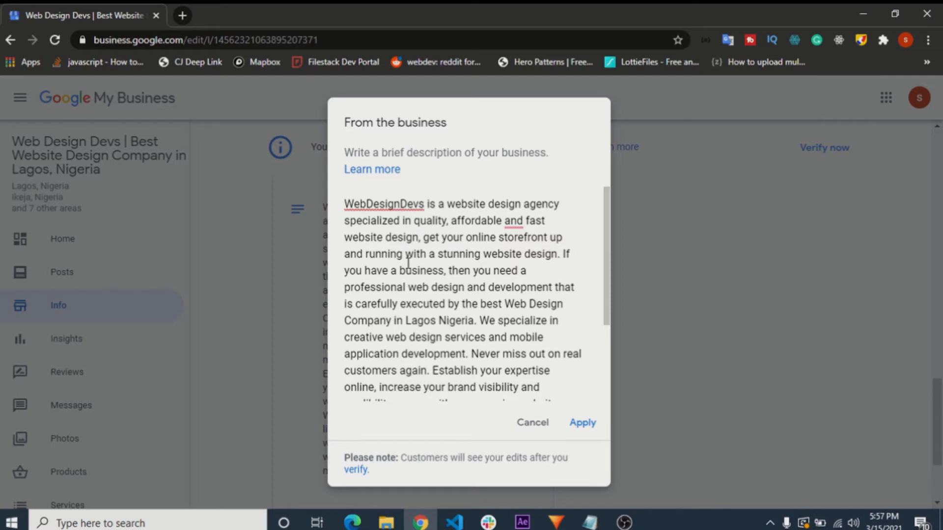
- Search the page for "website" and examine where the word is used in the business description
key("ctrl+f")
type("website")
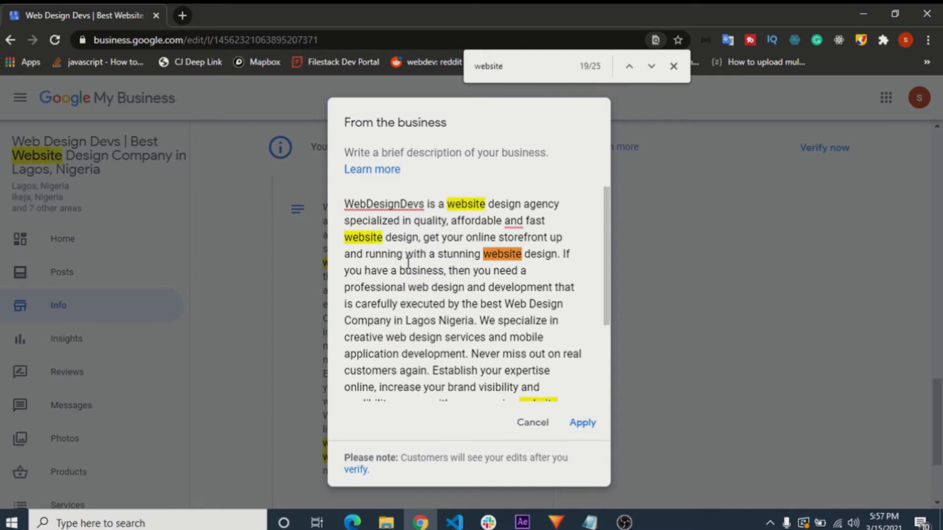
scroll(421, 269, "down", 1)
scroll(428, 275, "up", 1)
- Narrow the page search to "website design" and examine where the phrase is used throughout the description
type("design")
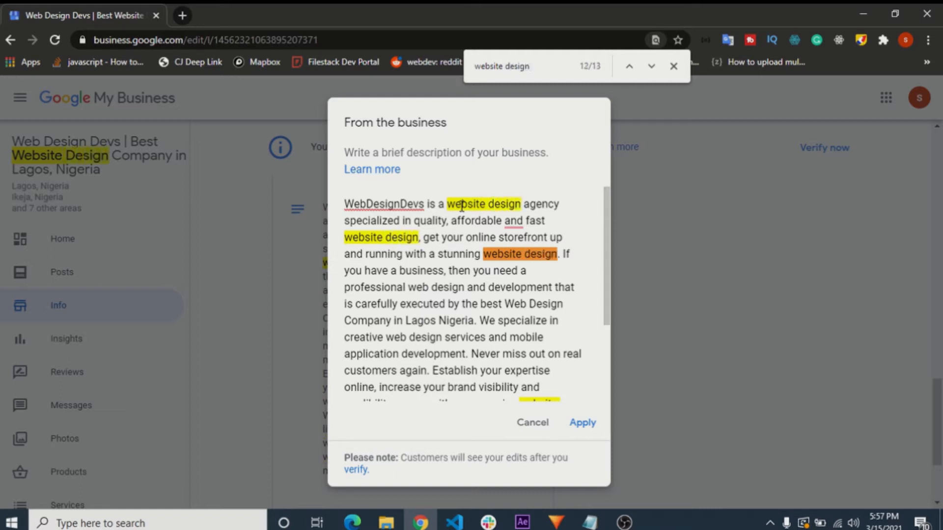
scroll(481, 297, "down", 3)
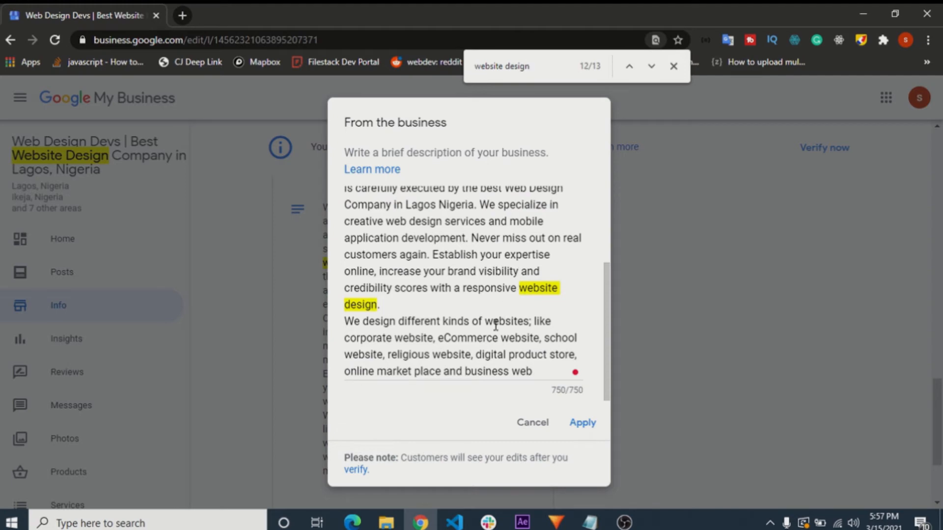
scroll(452, 340, "up", 3)
scroll(494, 275, "down", 2)
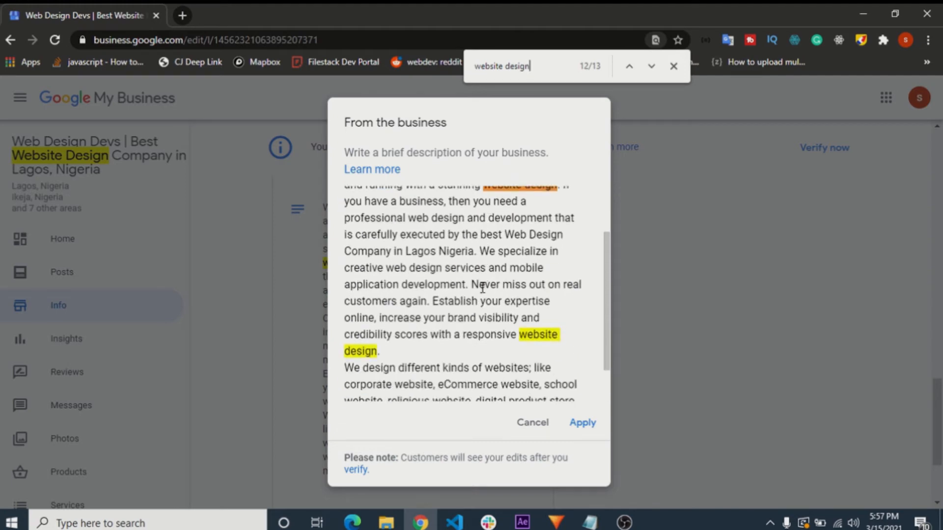
scroll(481, 288, "down", 2)
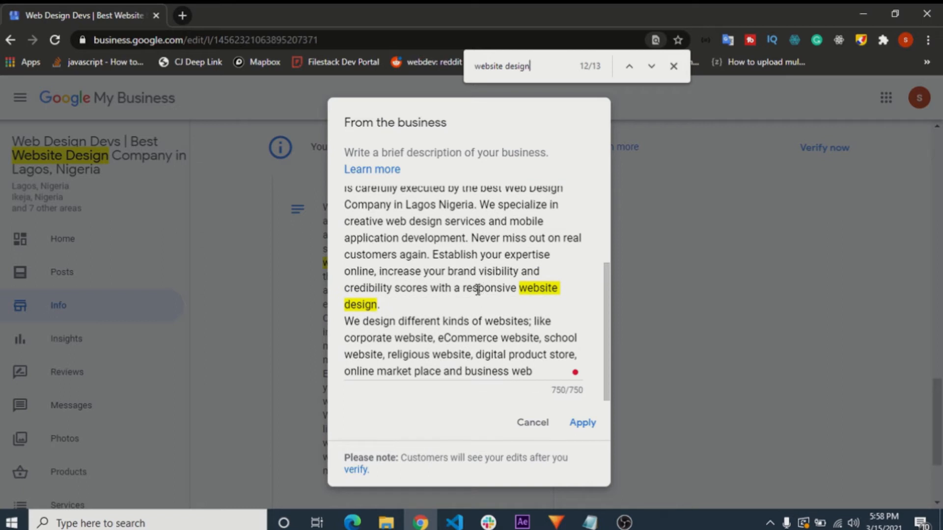
scroll(477, 290, "up", 3)
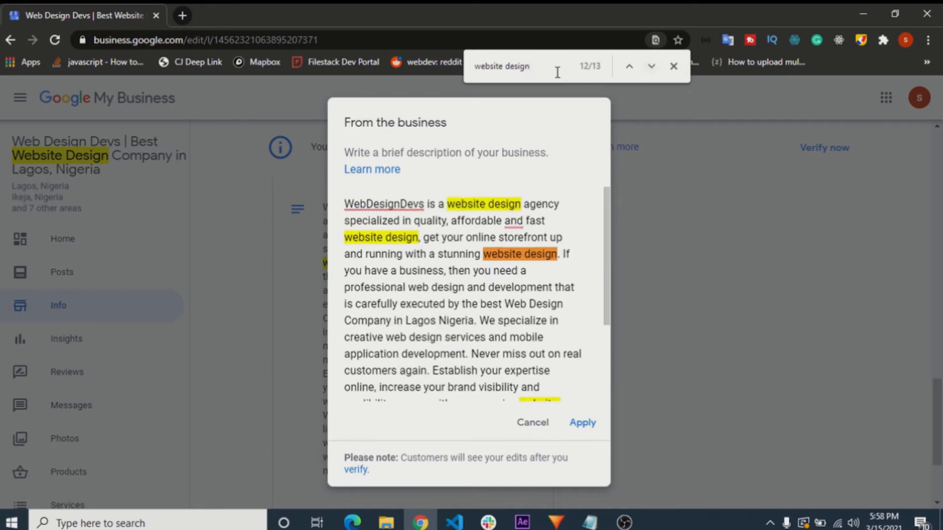
- Extend the search phrase "website design" with a trailing space and close the page search
left_click_drag(558, 73, 449, 73)
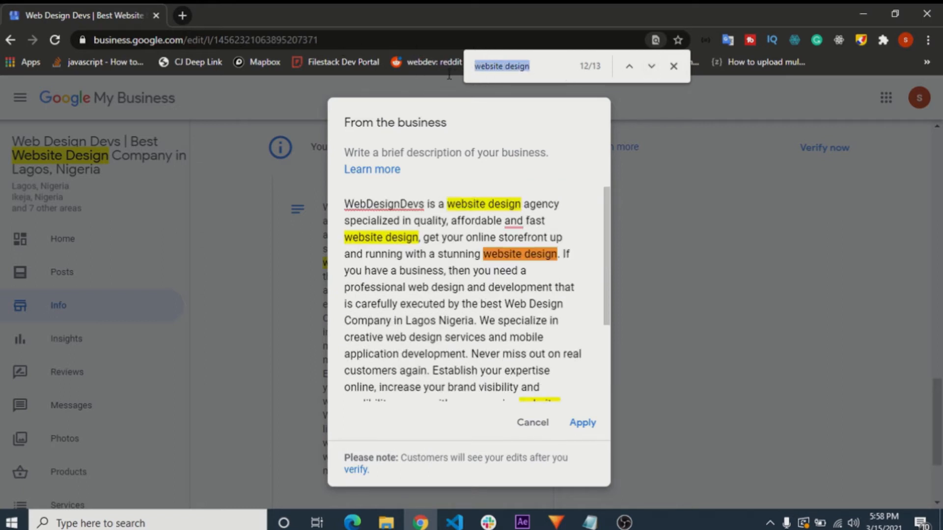
left_click(543, 65)
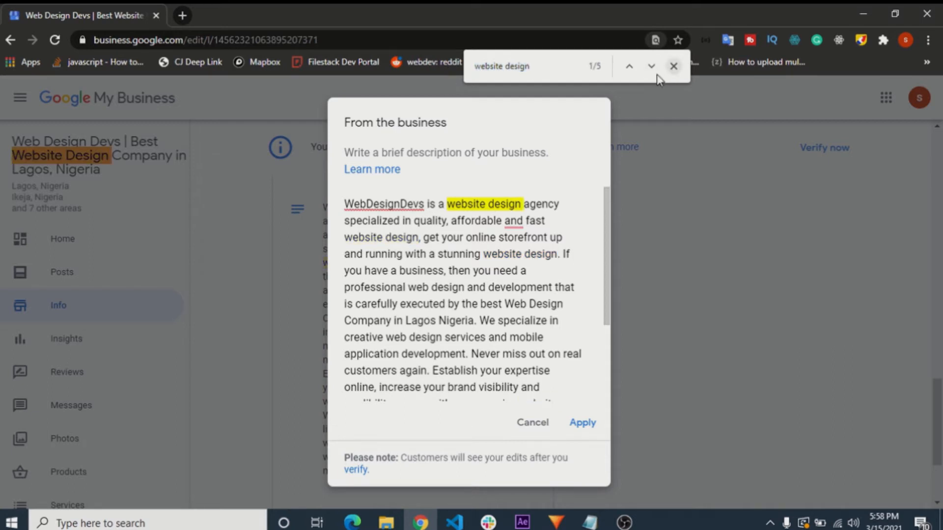
triple_click(542, 65)
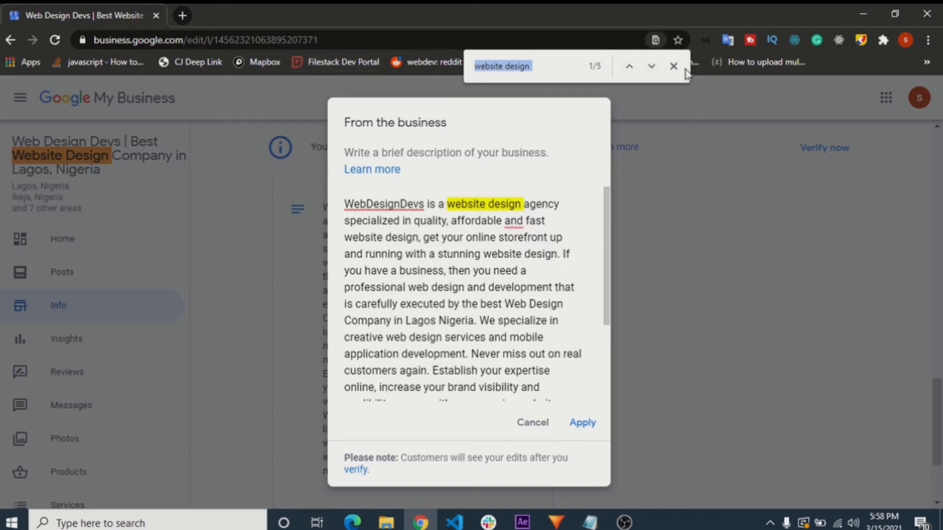
left_click(672, 67)
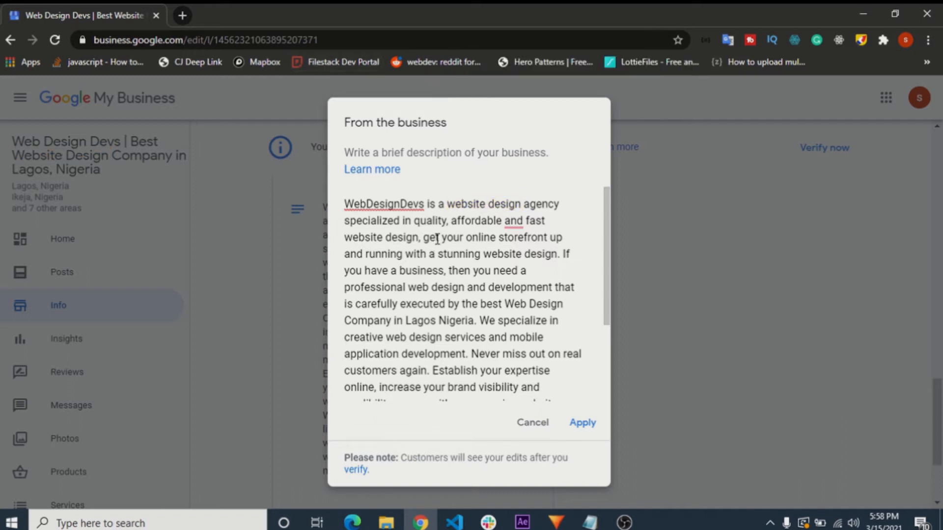
- Circle the description's character counter freehand in red, and select the whole description text after leaving the annotation tool
scroll(541, 260, "down", 3)
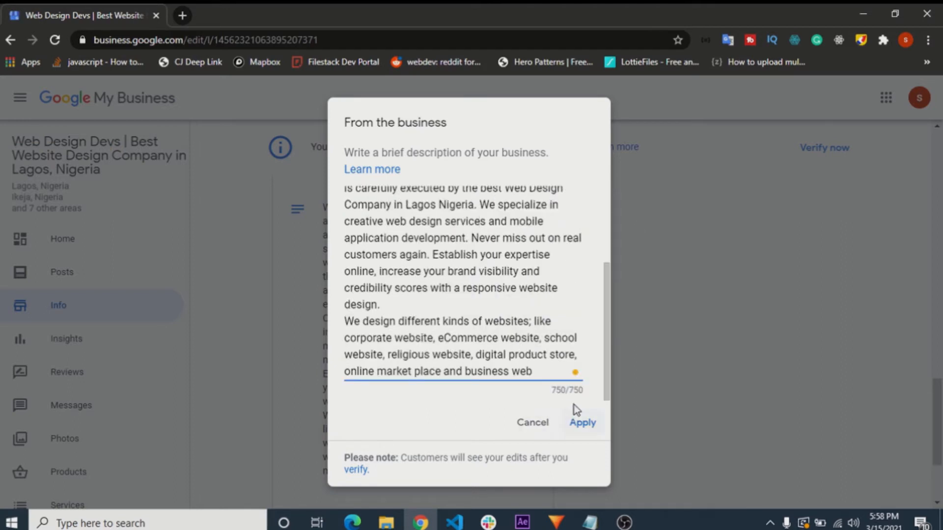
left_click(583, 393)
left_click(861, 40)
left_click_drag(548, 382, 557, 373)
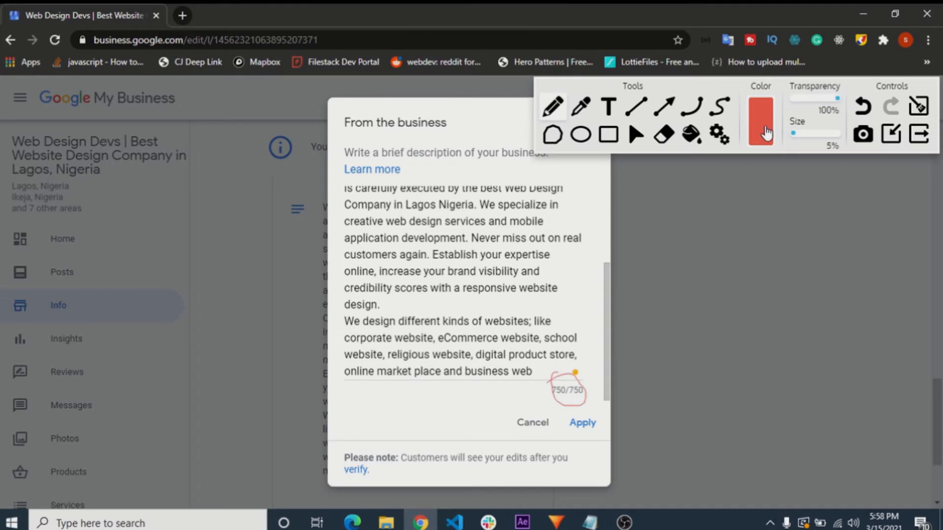
left_click(761, 134)
left_click_drag(571, 369, 553, 378)
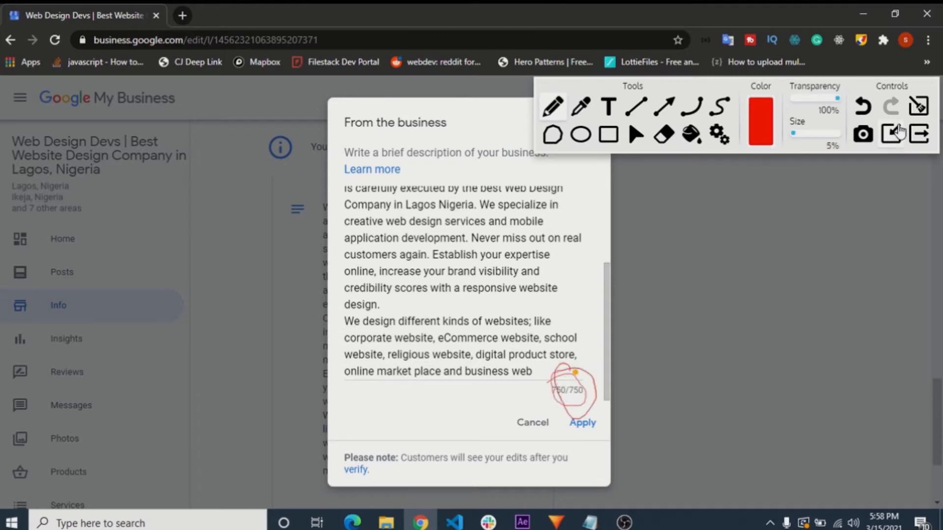
left_click(920, 135)
left_click_drag(483, 321, 310, 166)
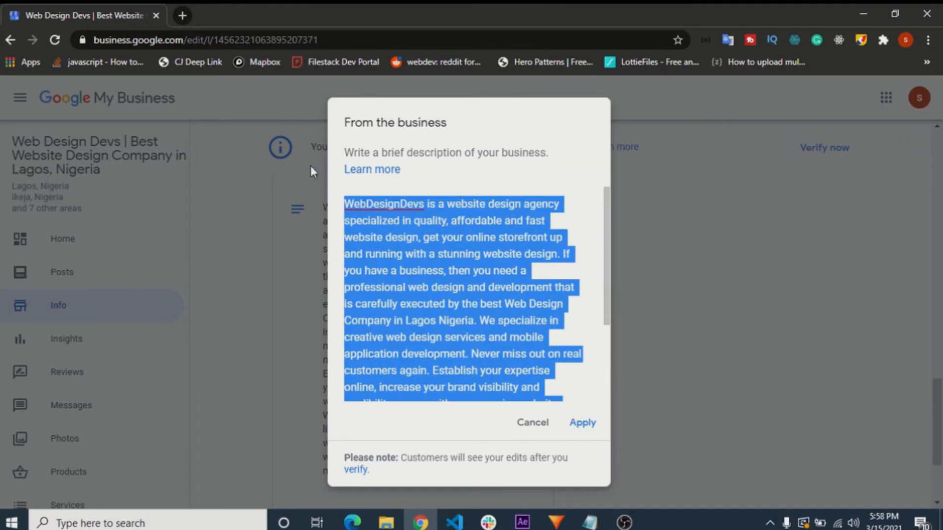
left_click(398, 242)
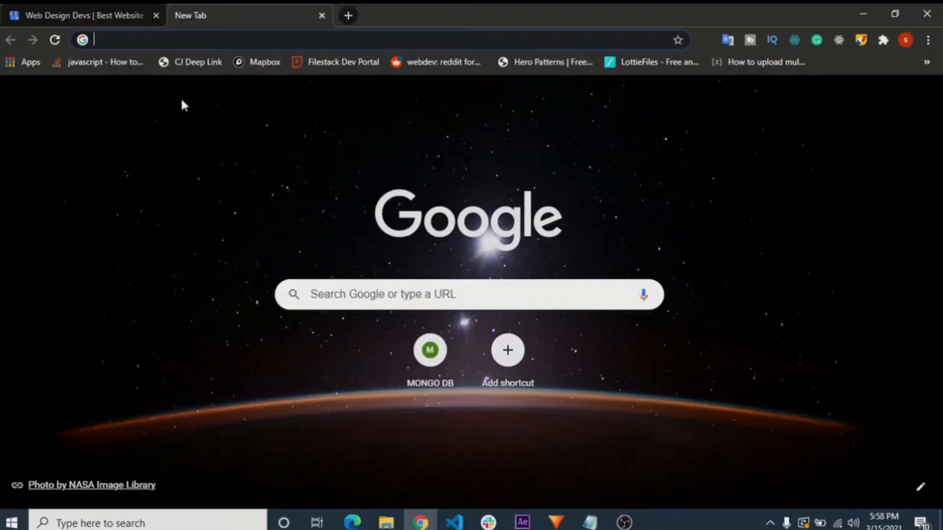
- Open the Rapidtags website (rapidtags.io) in a new browser tab
type("r")
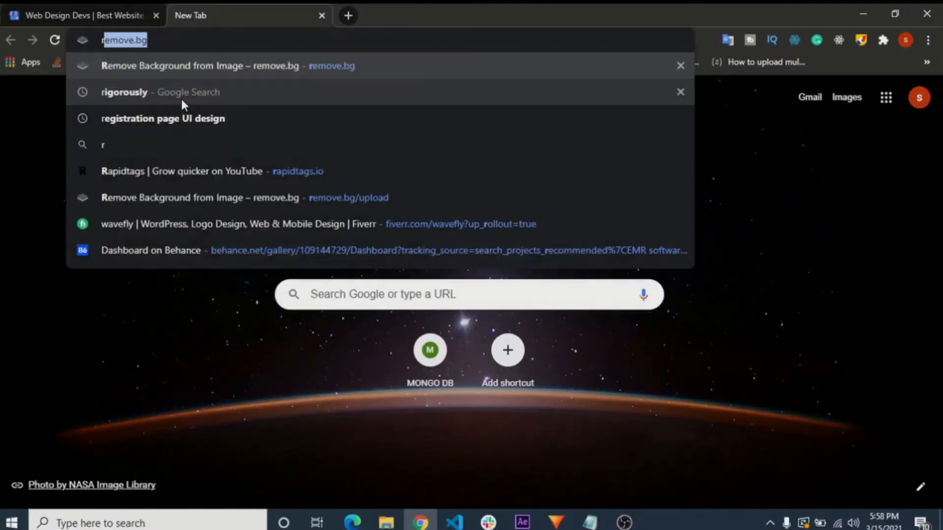
type("apidtags.io")
key("Return")
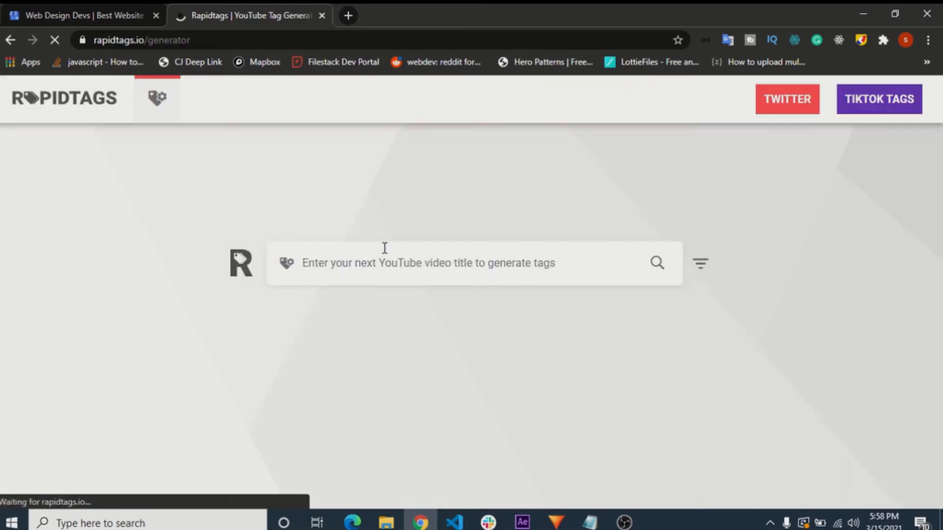
- Generate tags for "fashion designer" with the Rapidtags tag generator
left_click(381, 264)
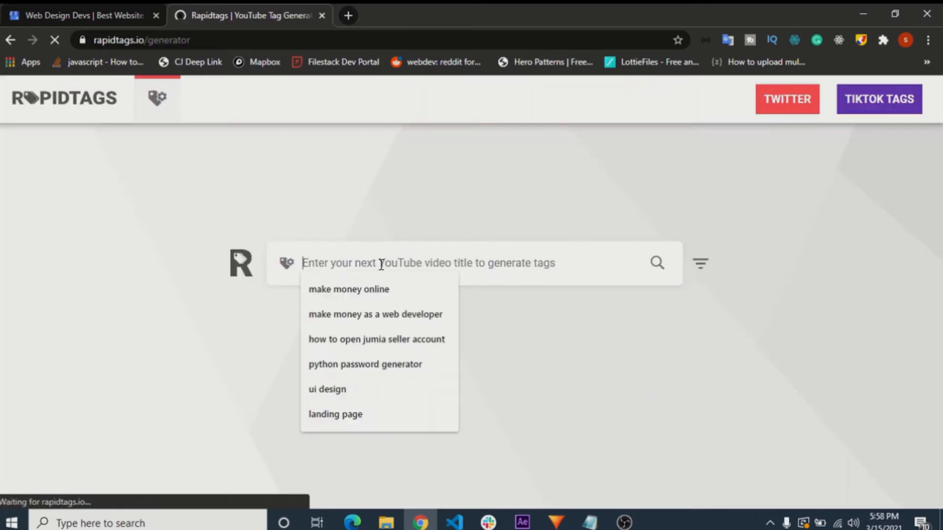
type("fashion")
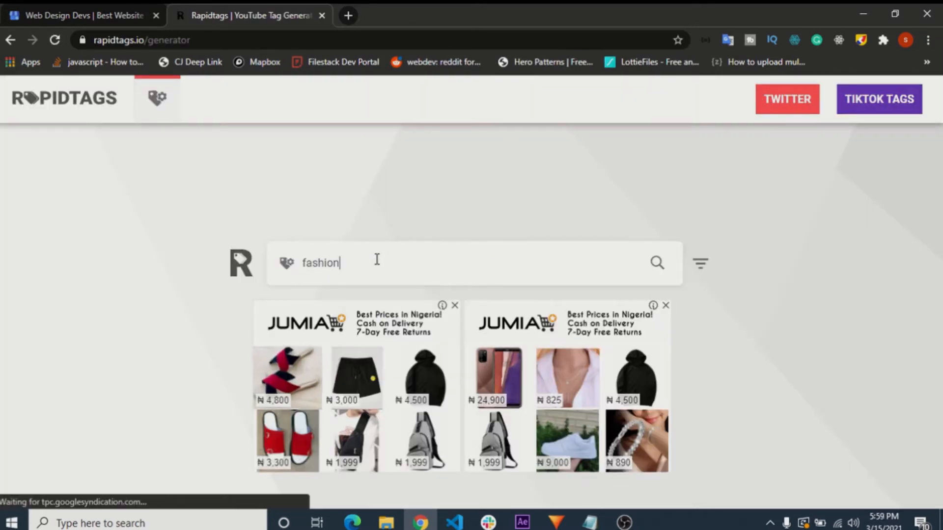
key("ctrl+a")
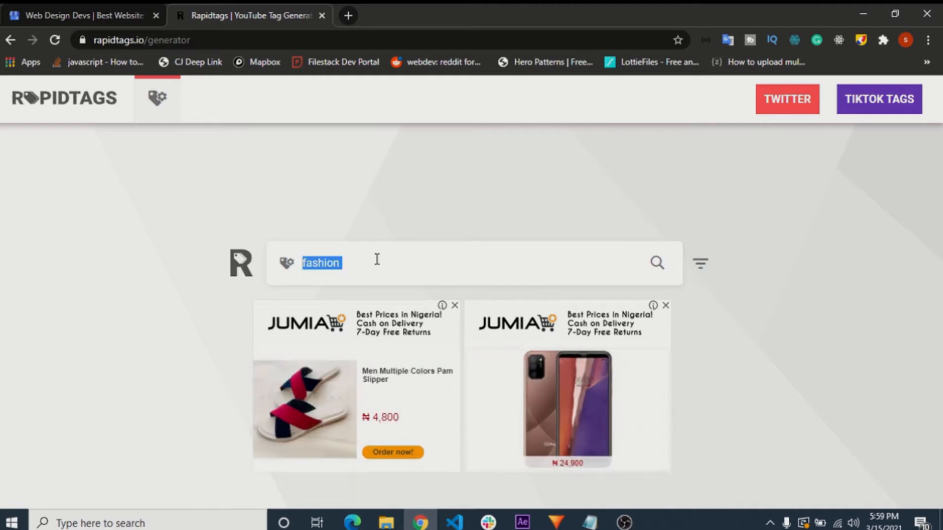
left_click(377, 259)
type("des")
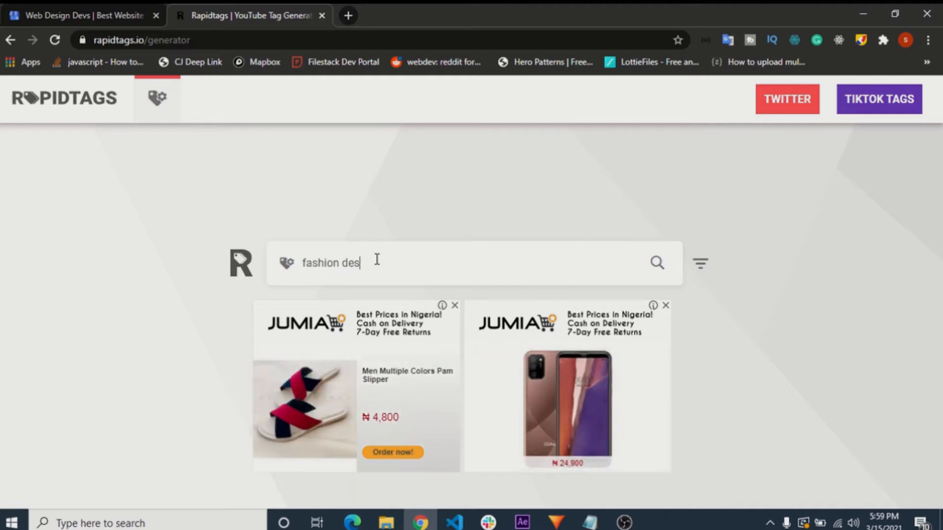
type("igner")
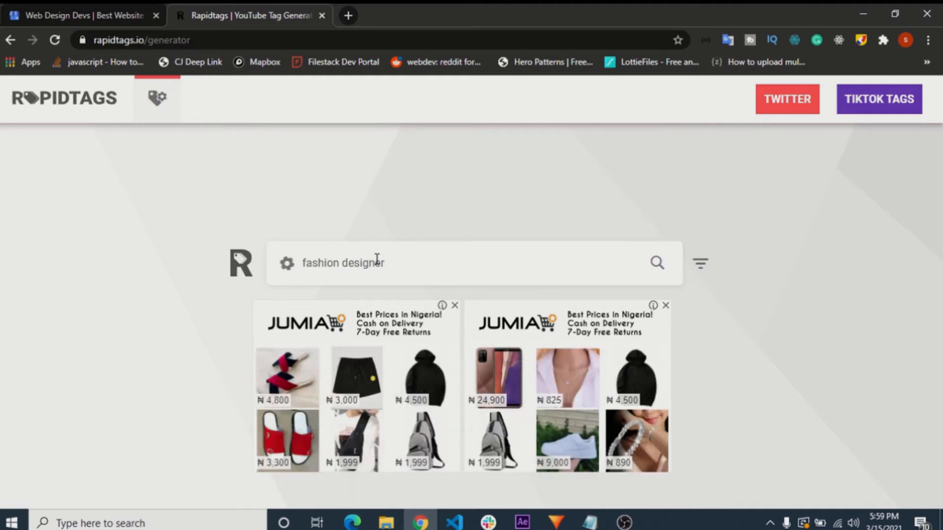
key("Return")
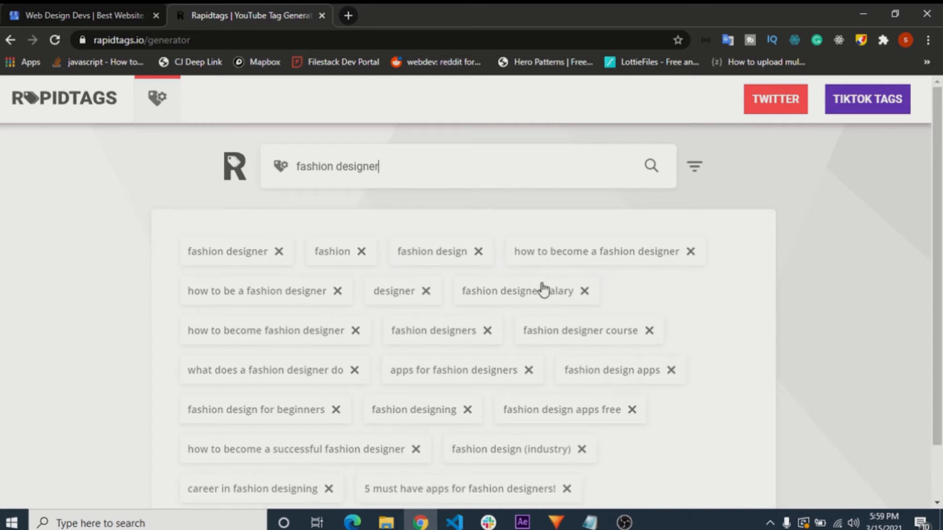
- Remove the tags "how to become a fashion designer", "fashion designer salary", "how to become fashion designer" and "fashion designer course", and copy the remaining tags
left_click(690, 252)
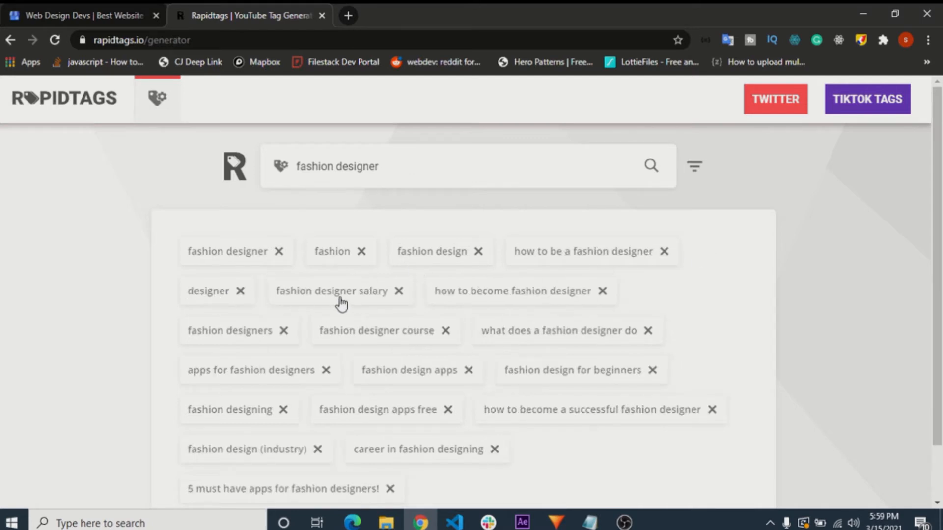
left_click(398, 292)
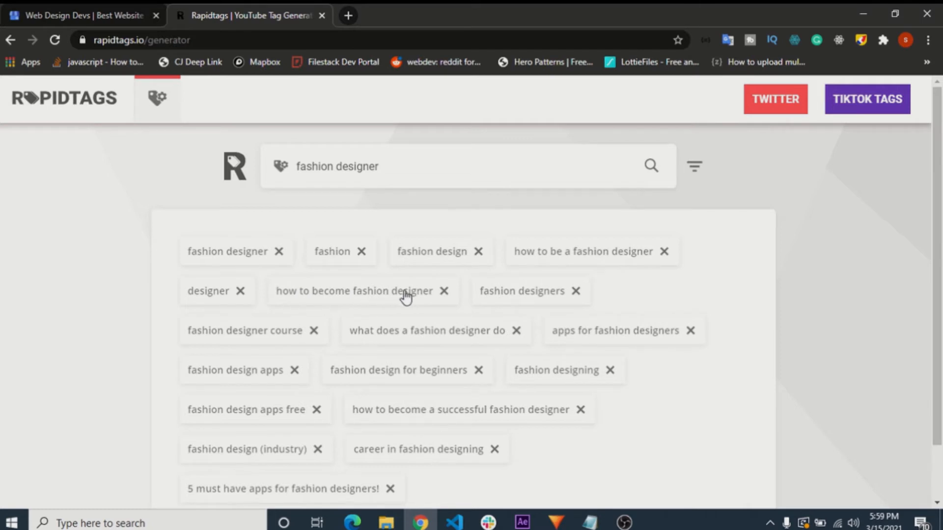
left_click(441, 292)
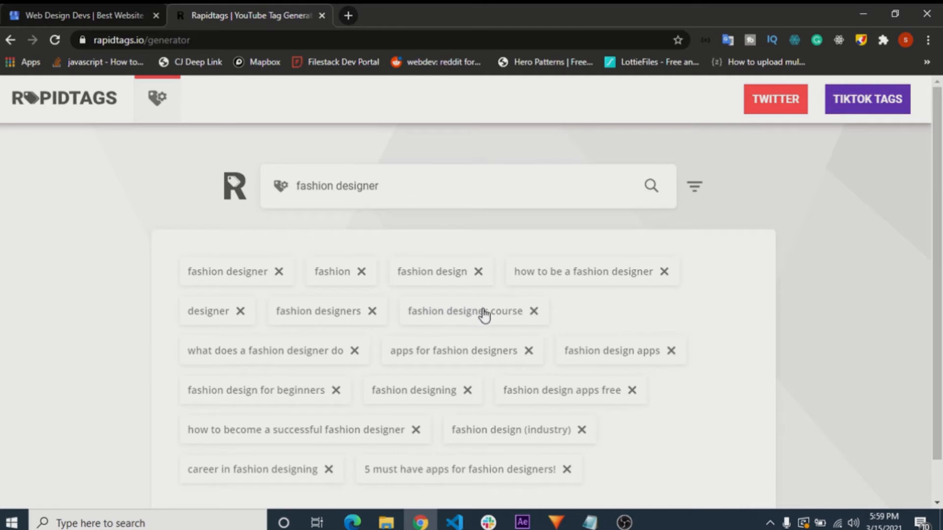
left_click(534, 312)
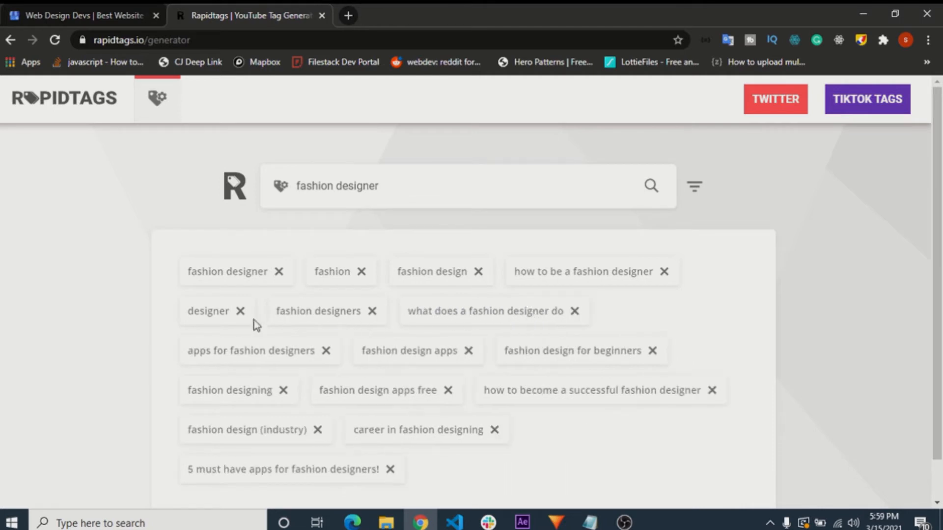
scroll(210, 216, "down", 1)
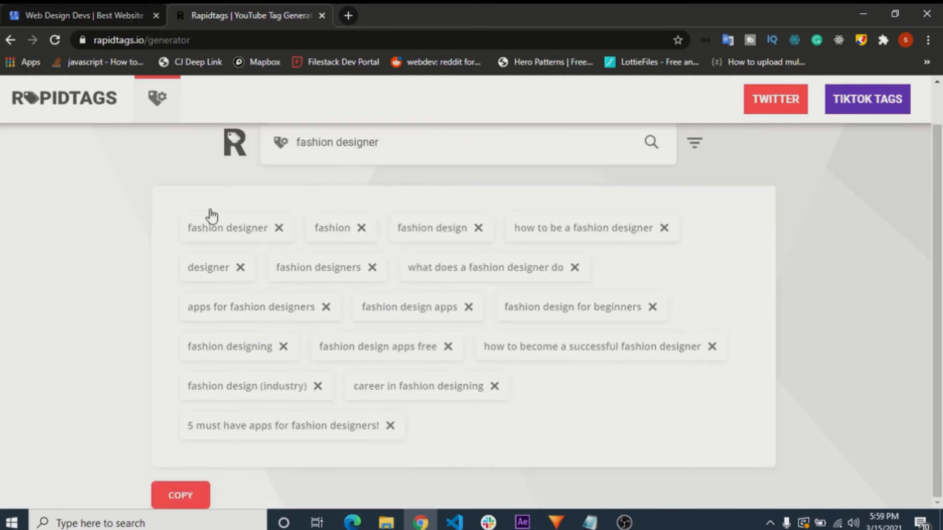
left_click(201, 496)
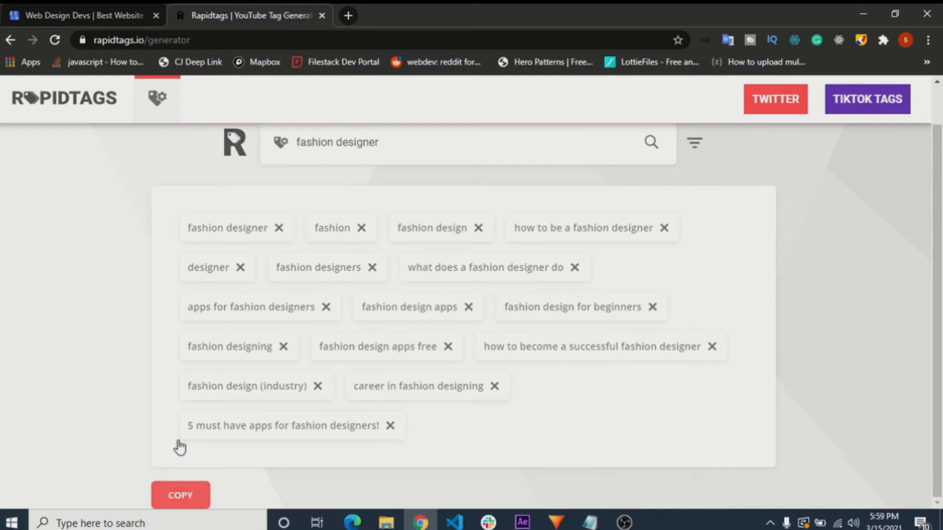
- Replace the Google My Business description with the copied tags and delete "what does a fashion designer do,apps for fashion designers" from it
key("ctrl+Tab")
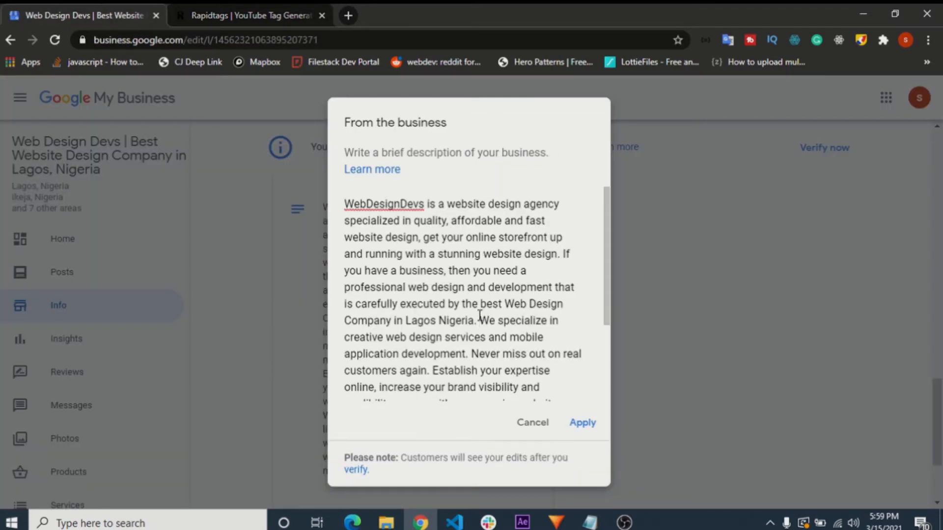
key("ctrl+a")
key("BackSpace")
key("ctrl+v")
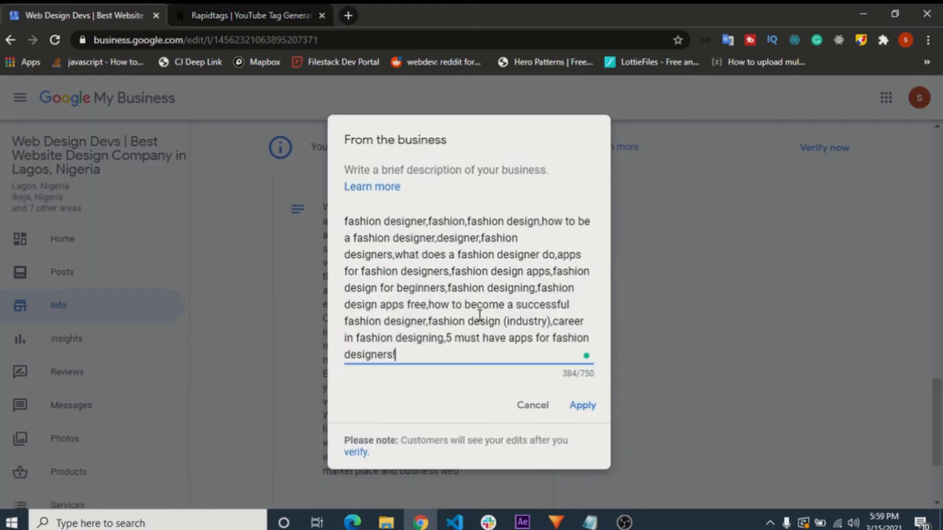
key("BackSpace")
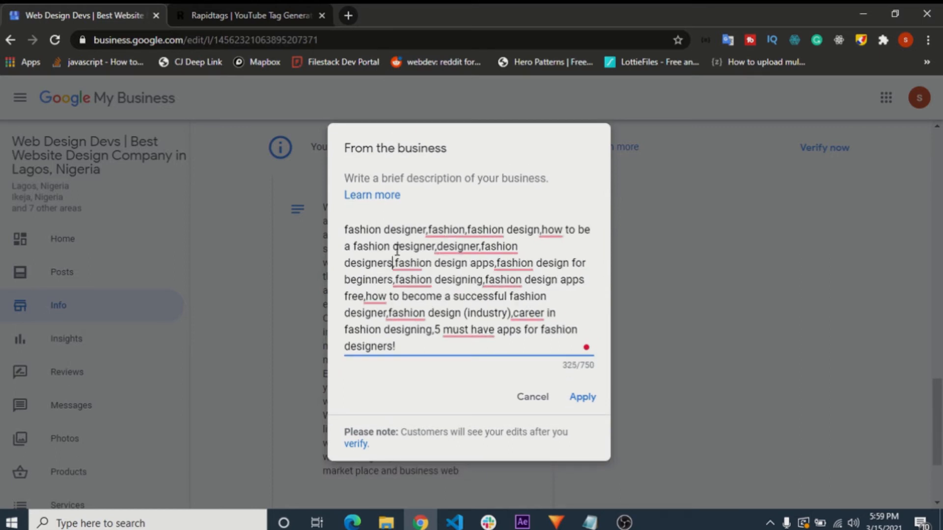
- Begin the description with the designer's first name followed by "fashion designer will provide the best fashion wear,", working in the first tags
left_click(345, 229)
type("kenny fashion")
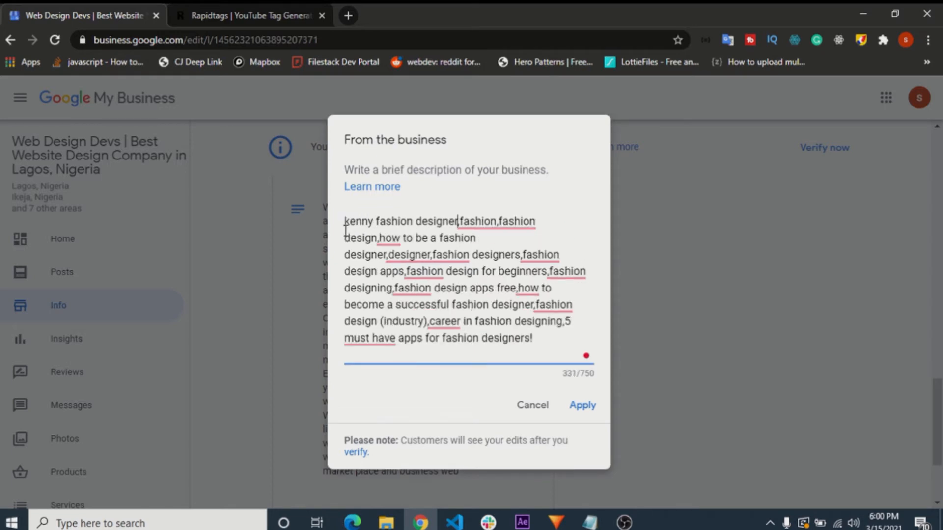
type(" designer will ")
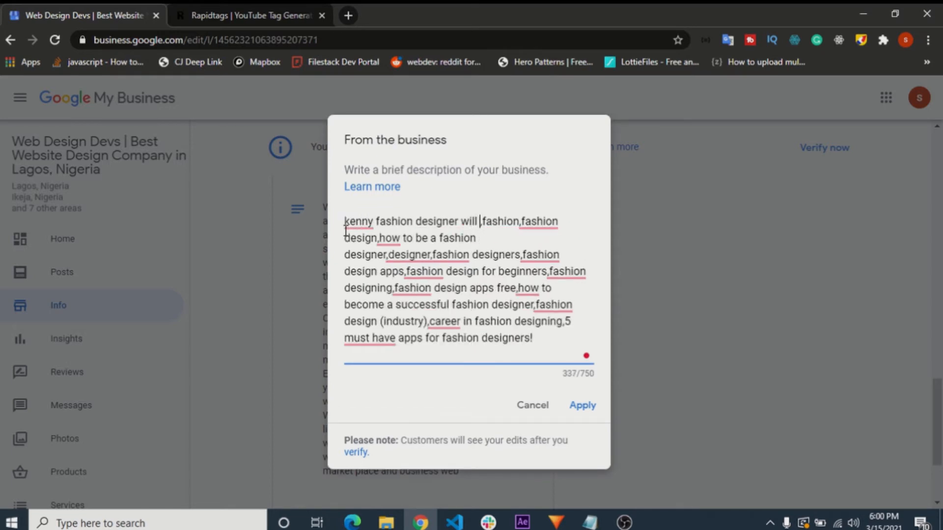
type("provid")
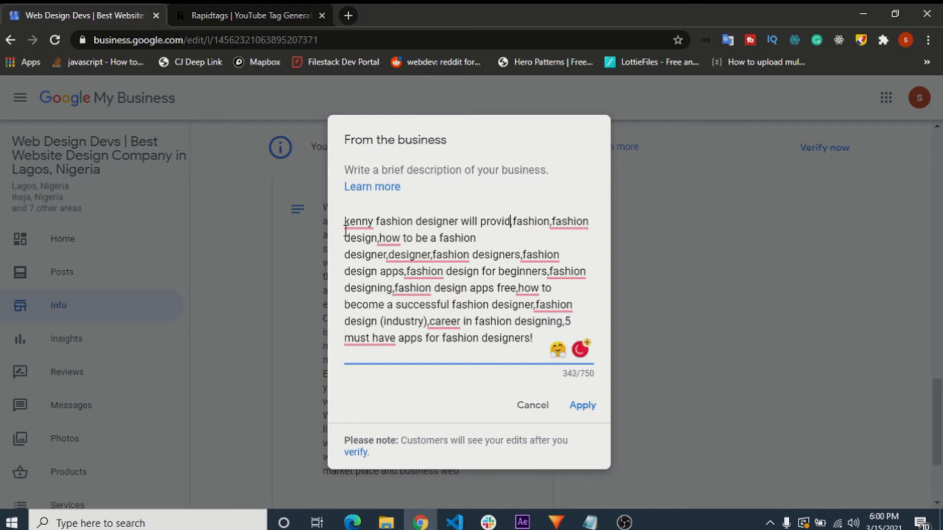
type("e the ")
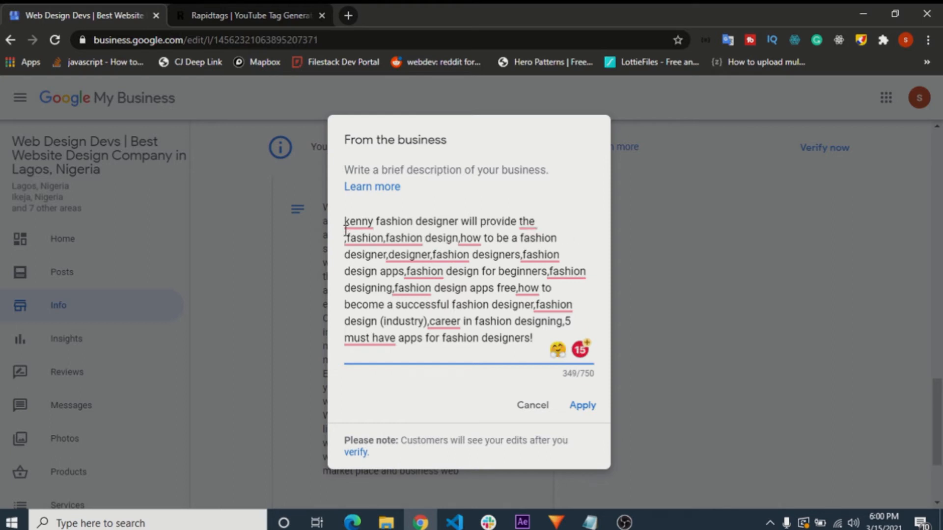
type("best")
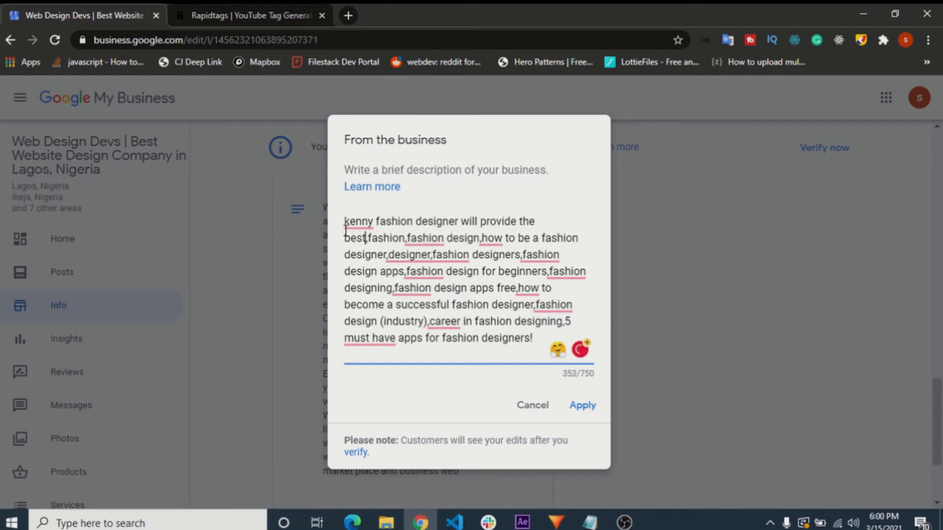
type(" fashion ware")
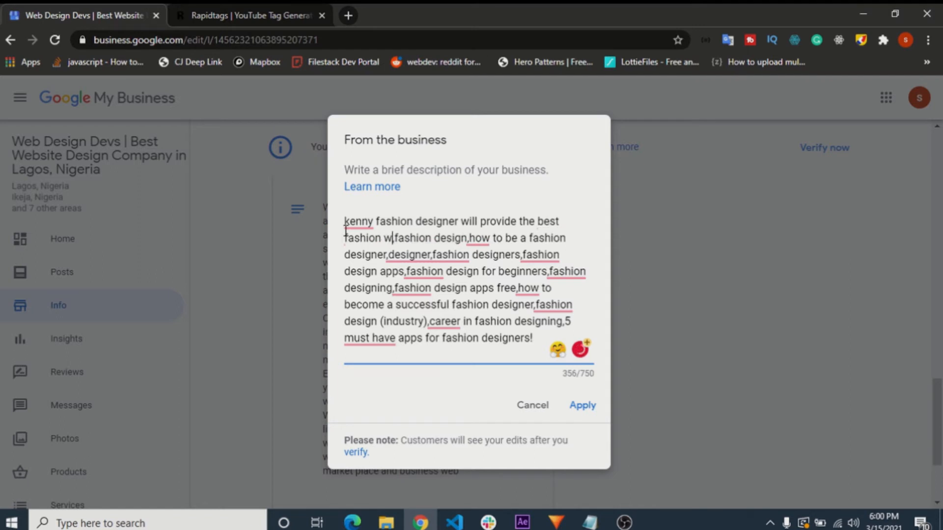
key("BackSpace")
key("BackSpace")
key("BackSpace")
type("ear,")
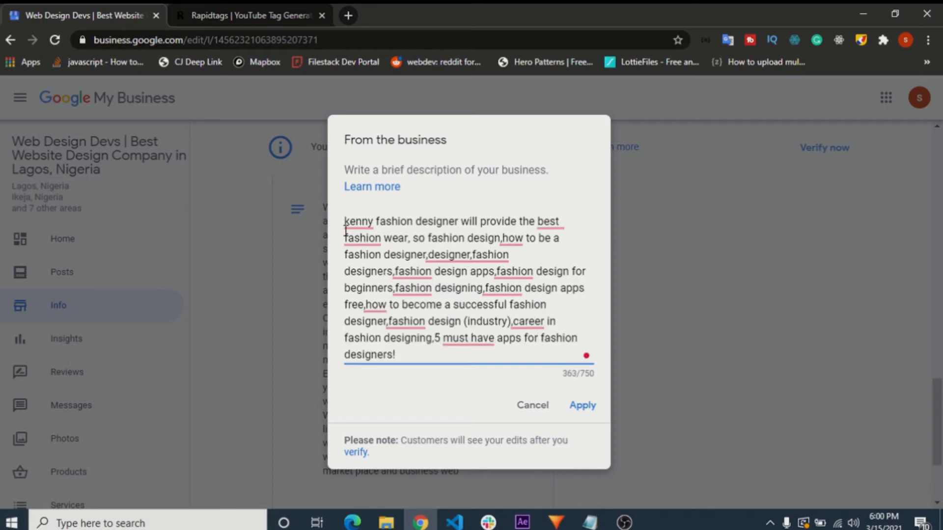
- Continue the sentence with "so don't forget to contact us for a beautiful" in front of the tag "fashion design"
type("don't ")
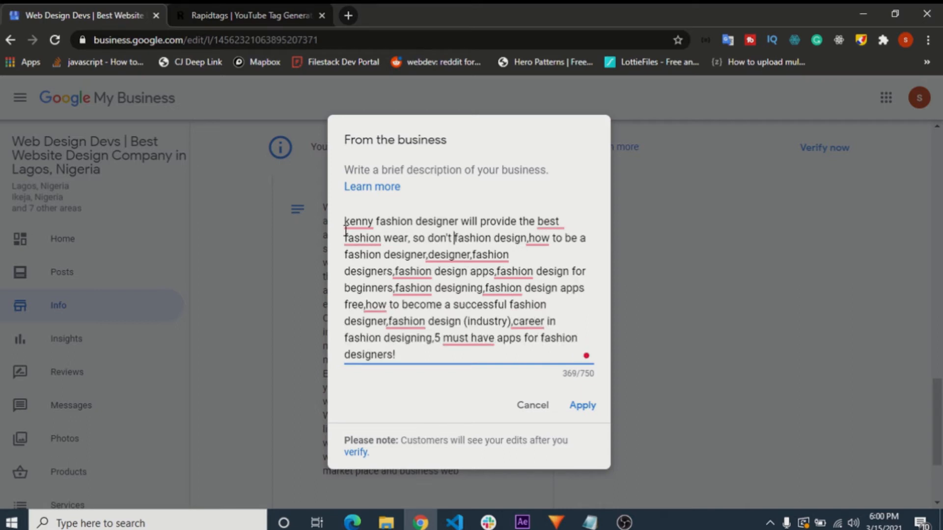
type("forget ")
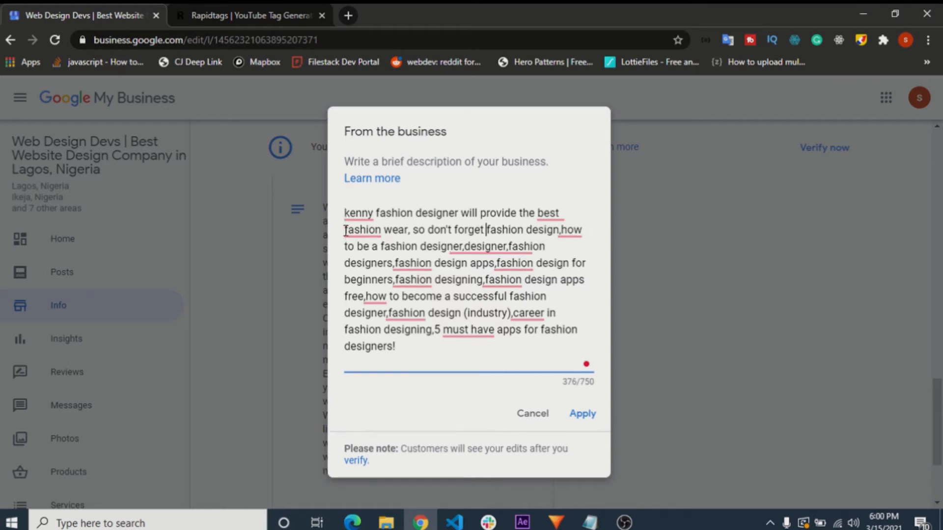
type("to contact us for a")
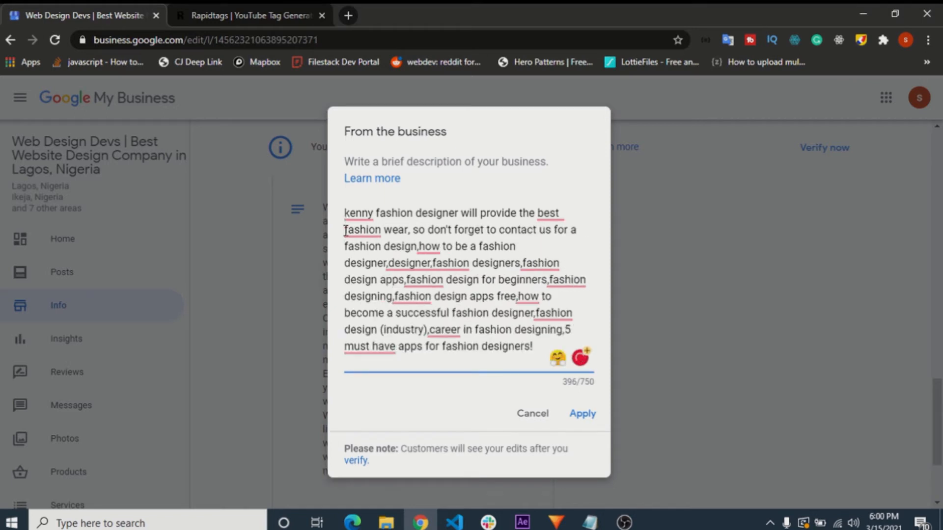
type(" qu")
key("BackSpace")
key("BackSpace")
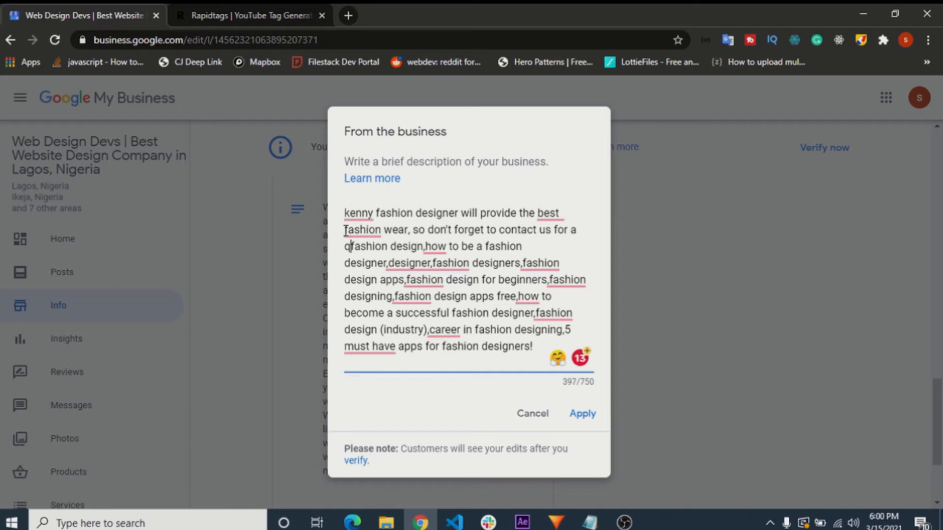
type("bea")
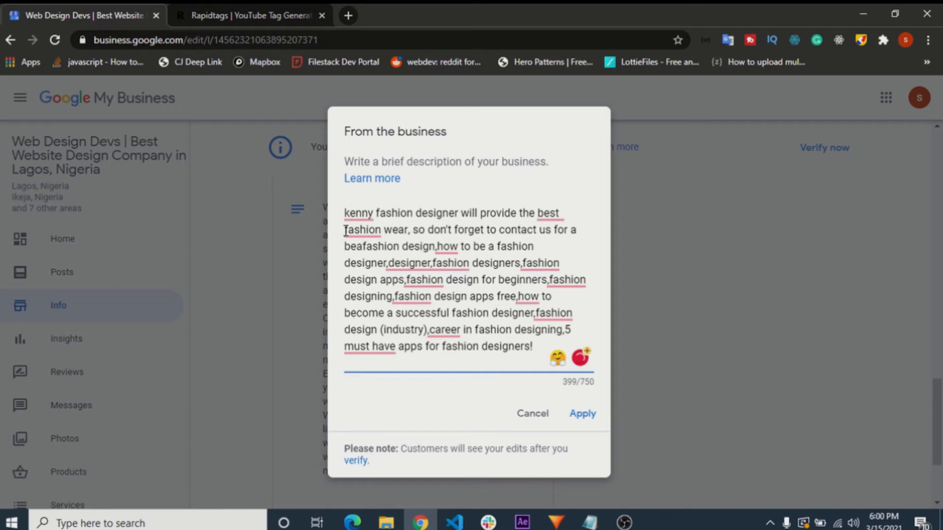
type("utifion")
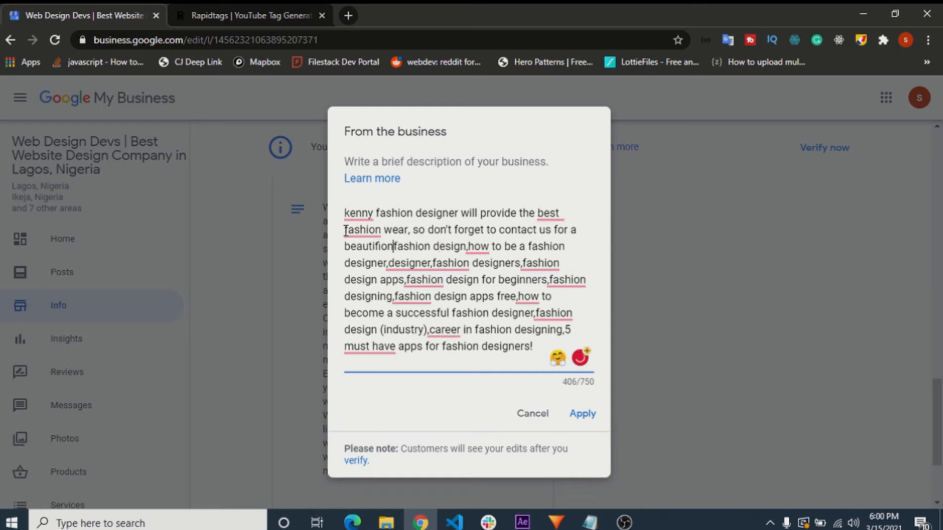
key("BackSpace")
key("BackSpace")
key("BackSpace")
key("BackSpace")
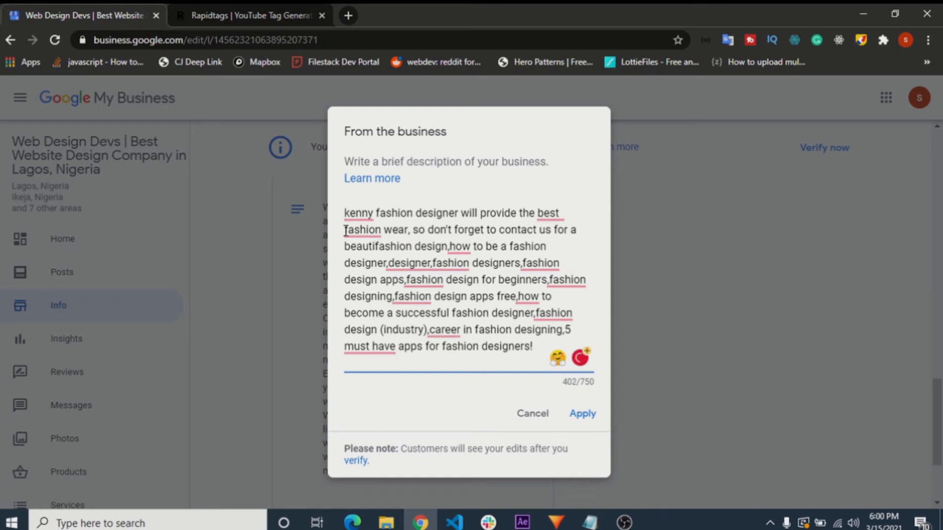
type("ful")
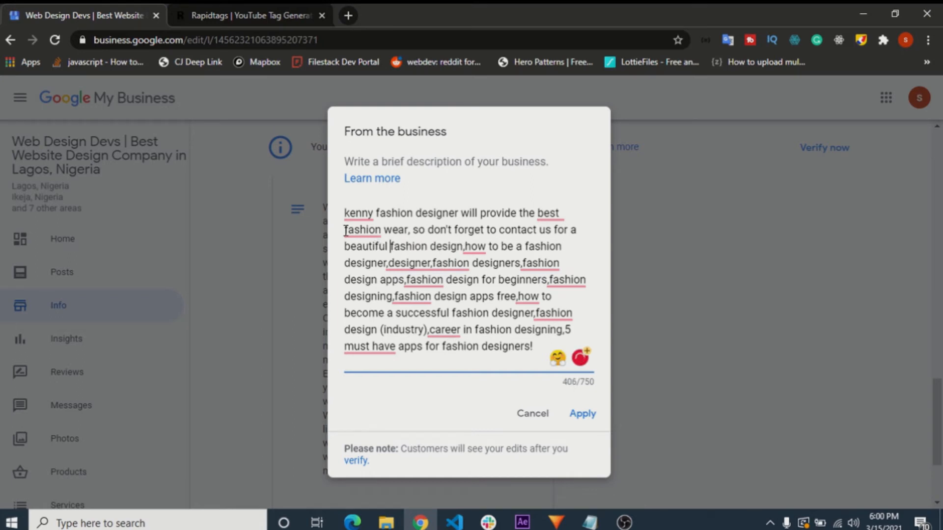
- Accept the Grammarly corrections in the opening sentence, including the capitalisation of its first word
mouse_move(346, 231)
left_click(423, 267)
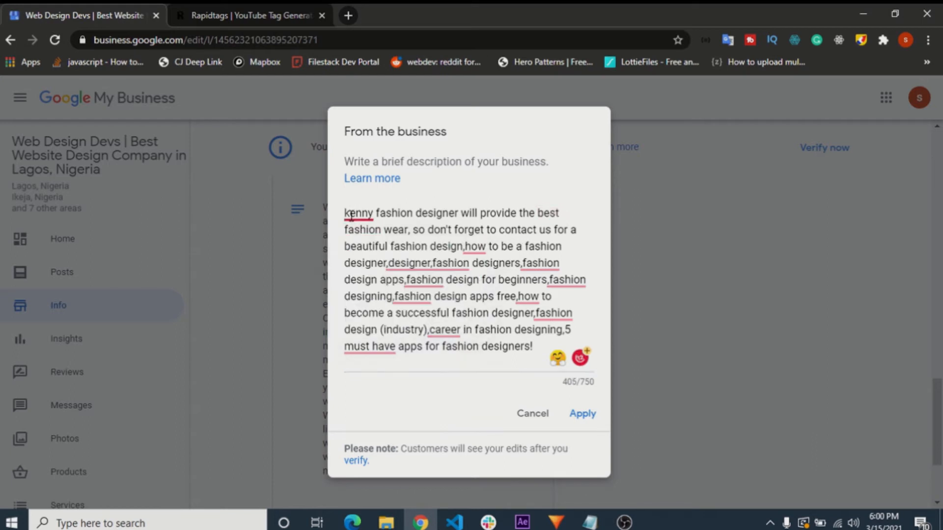
left_click(449, 241)
left_click(449, 241)
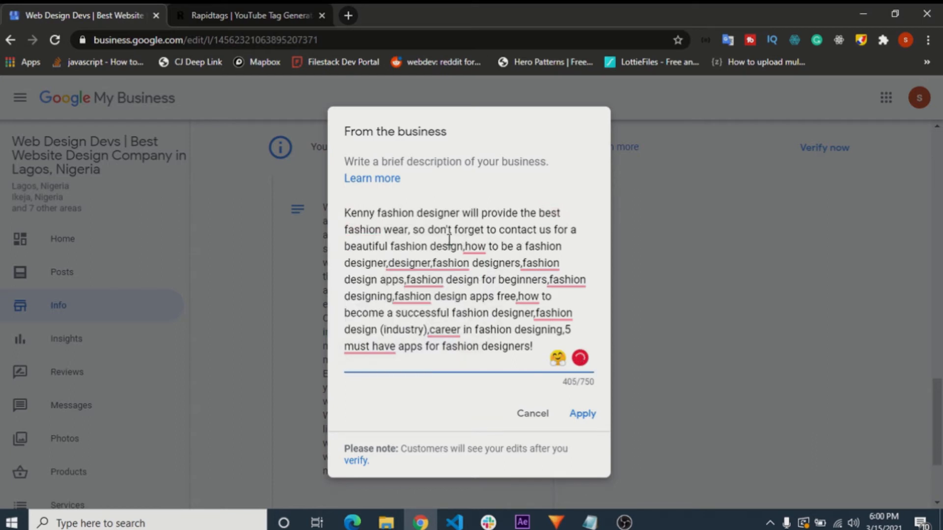
- Highlight the description from "so don't forget" through the pasted tags, and switch back to the Rapidtags tag list
double_click(470, 313)
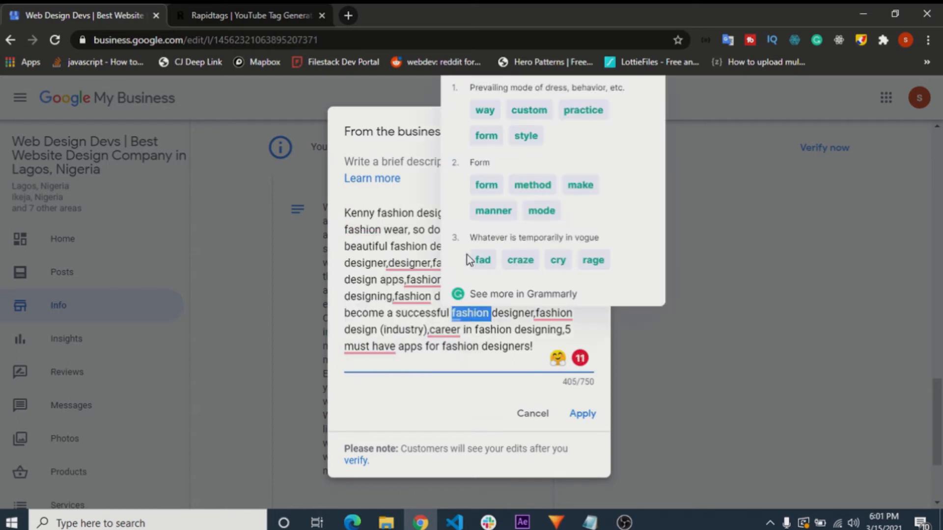
left_click(414, 314)
left_click_drag(411, 231, 493, 347)
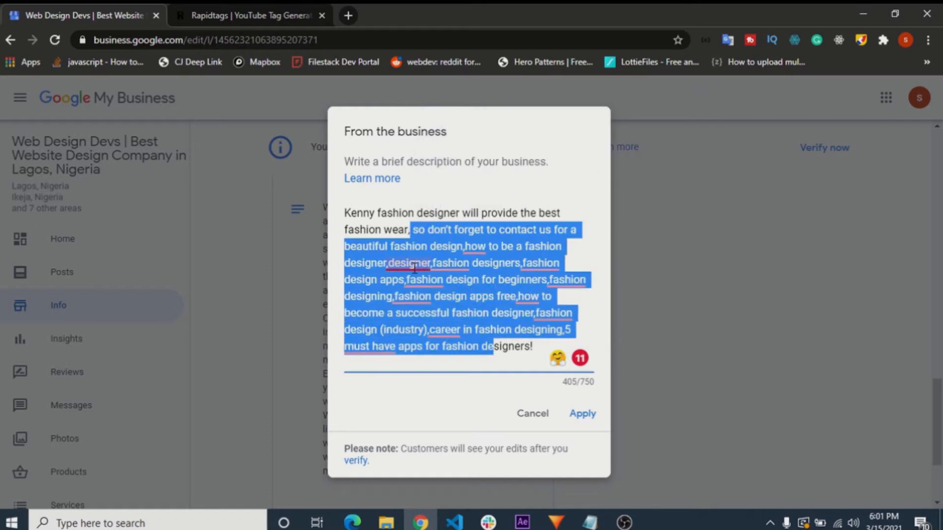
left_click(415, 231)
left_click_drag(414, 232, 417, 232)
left_click(289, 9)
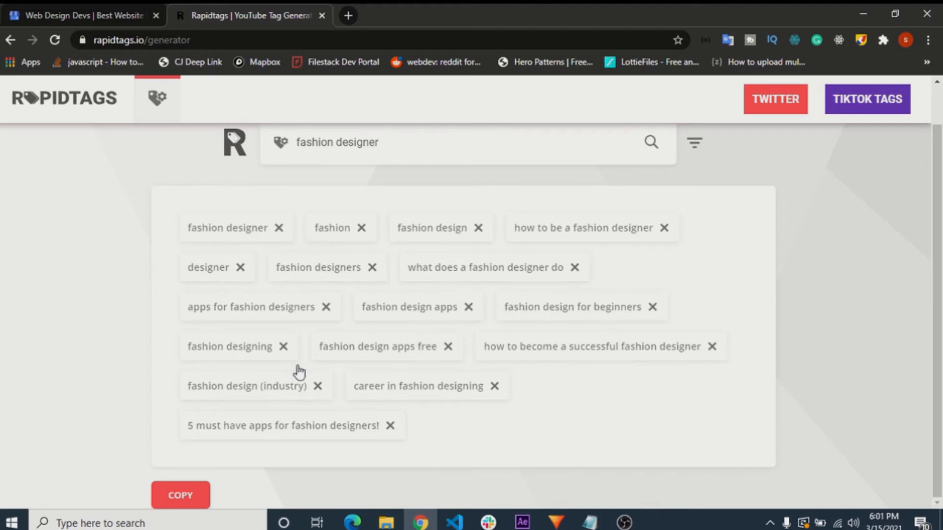
- Return to the business description, erase part of the demo fashion-designer sentence and cancel the edit without applying it
left_click(65, 9)
mouse_move(432, 284)
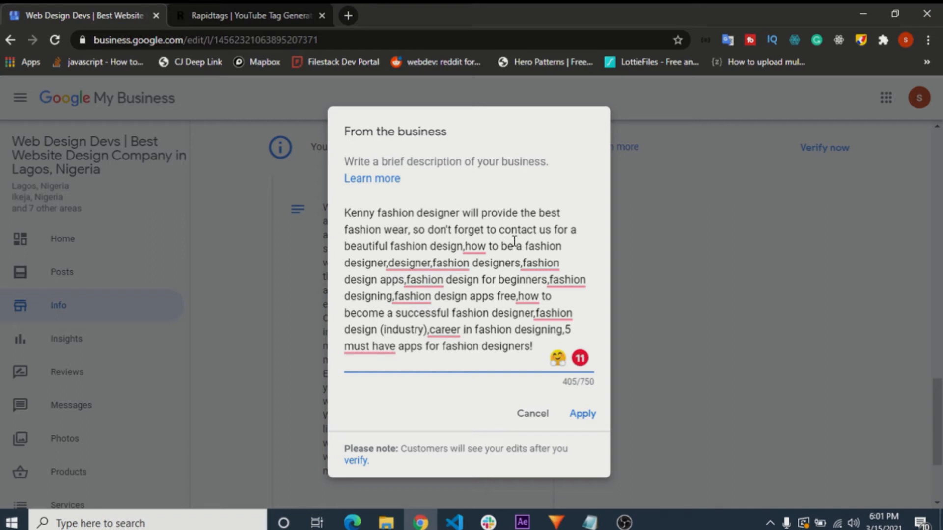
key("BackSpace")
key("BackSpace")
key("BackSpace")
key("BackSpace")
key("BackSpace")
key("BackSpace")
key("BackSpace")
key("BackSpace")
key("BackSpace")
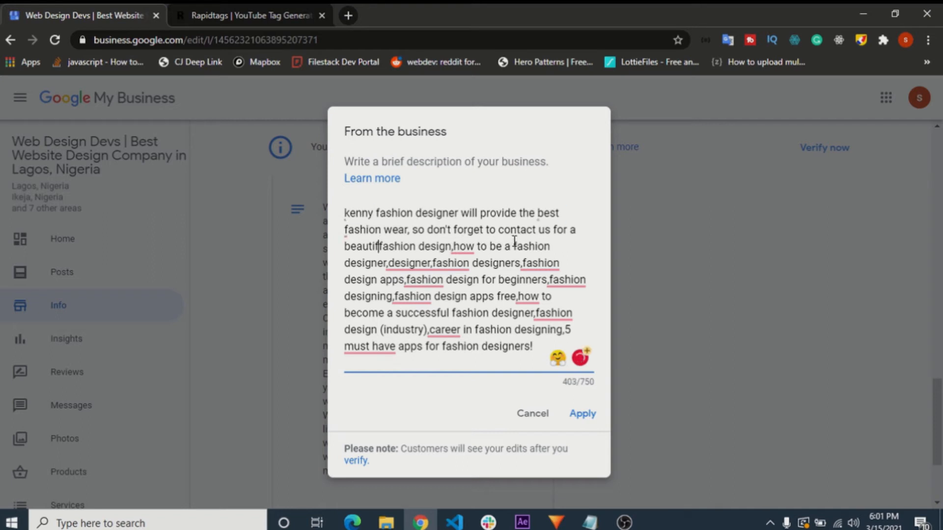
key("BackSpace")
key("BackSpace")
key("BackSpace")
key("BackSpace")
key("BackSpace")
key("BackSpace")
key("BackSpace")
key("BackSpace")
key("BackSpace")
key("BackSpace")
key("BackSpace")
key("BackSpace")
key("BackSpace")
key("BackSpace")
key("BackSpace")
key("BackSpace")
key("BackSpace")
key("BackSpace")
key("BackSpace")
key("BackSpace")
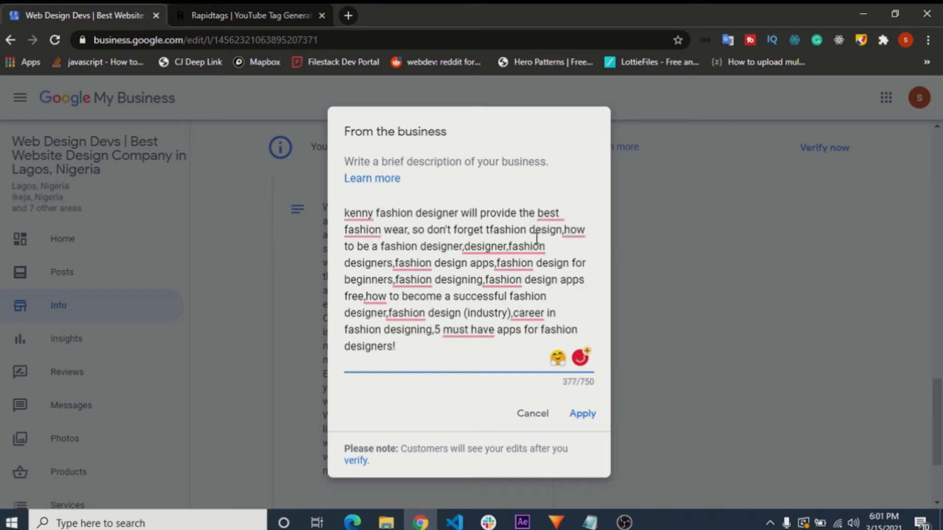
left_click(531, 411)
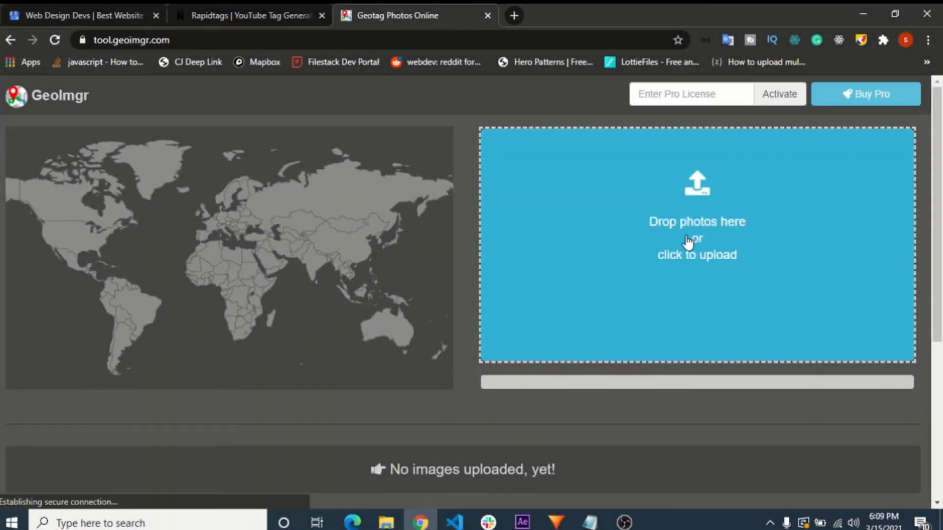
- Upload the "FB_ OPTIMIZING WEBSITES_ THE STEPS BY STEP GUIDE TO REACHING THE # 1 POSITION ON GOOGLE" image from Downloads for geotagging
left_click(544, 277)
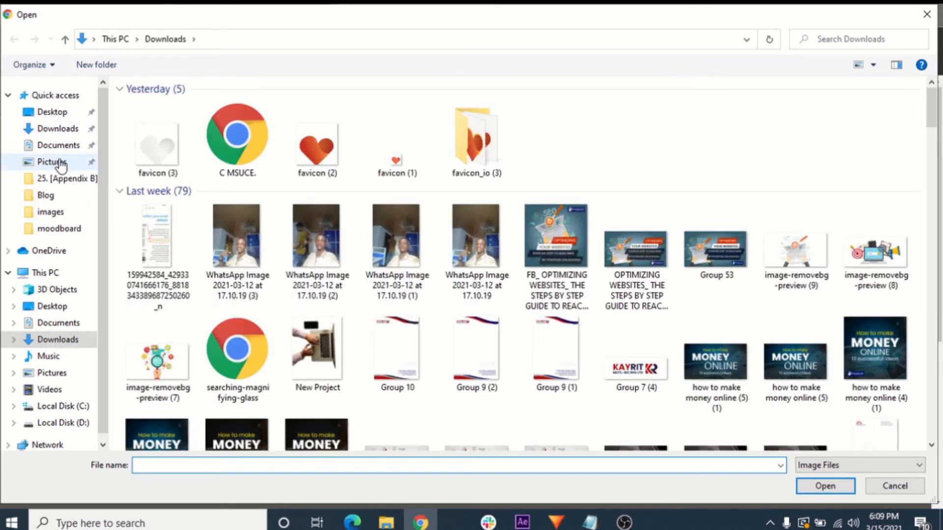
left_click(564, 241)
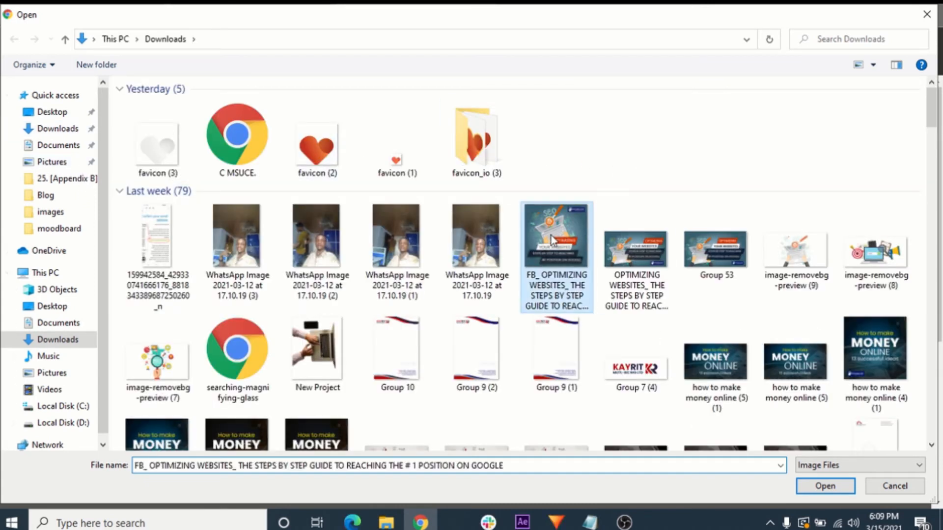
double_click(553, 243)
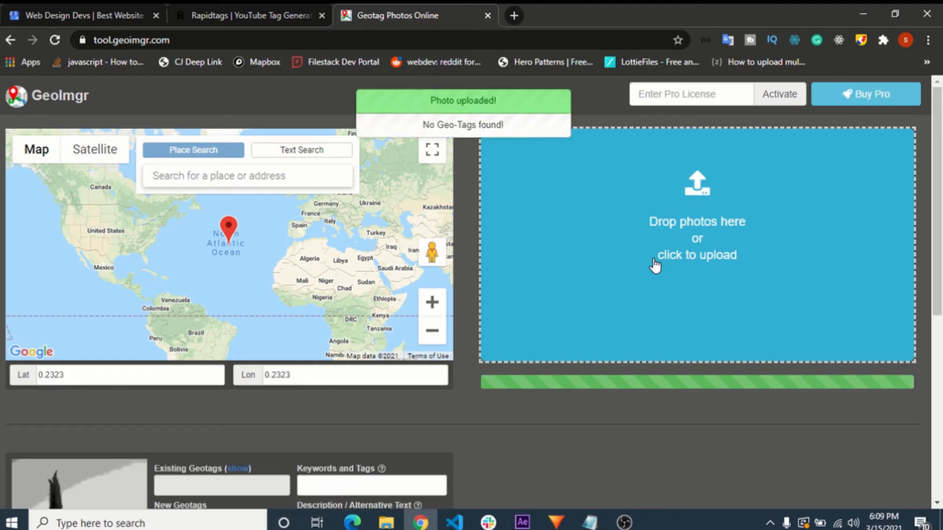
- Try to locate "Lagos, Nigeria" with the map's place search, and dismiss the upgrade offer
left_click(218, 173)
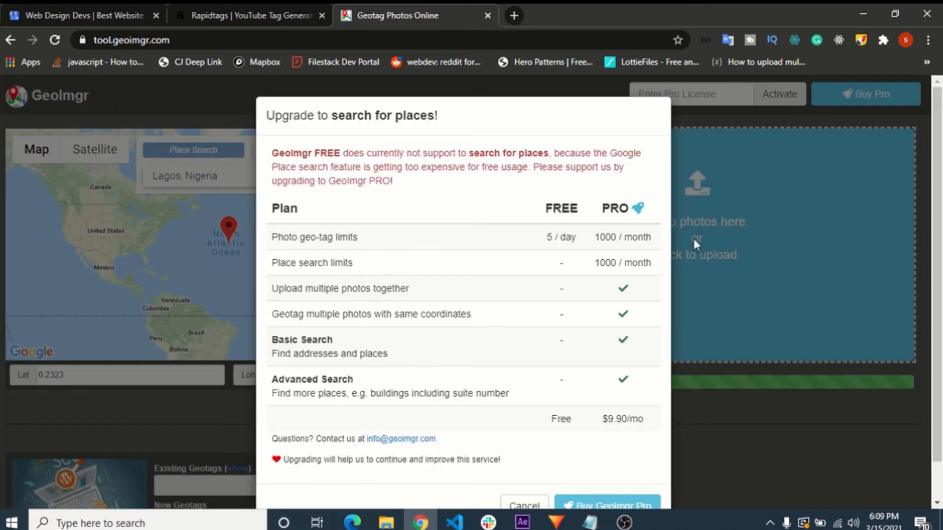
scroll(658, 339, "down", 1)
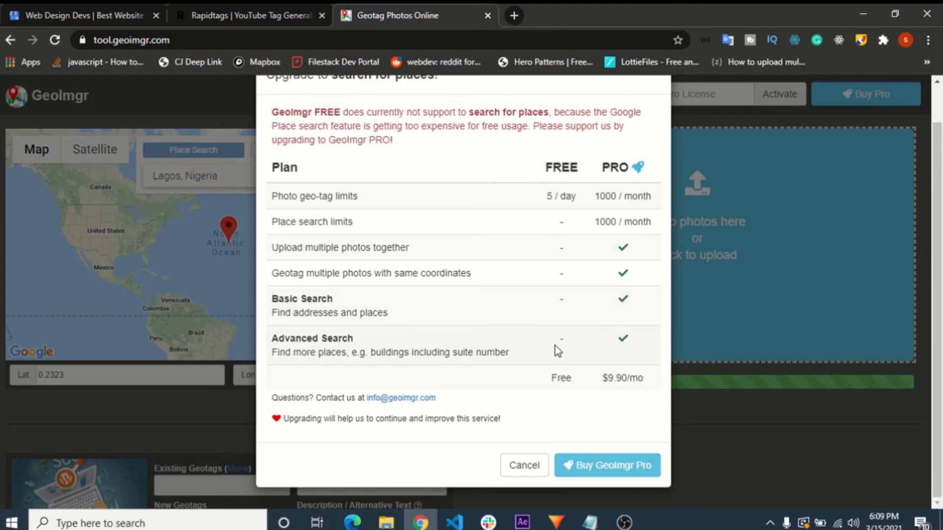
left_click(541, 471)
- Examine the latitude and longitude fields below the geotagging map
left_click_drag(87, 377, 39, 377)
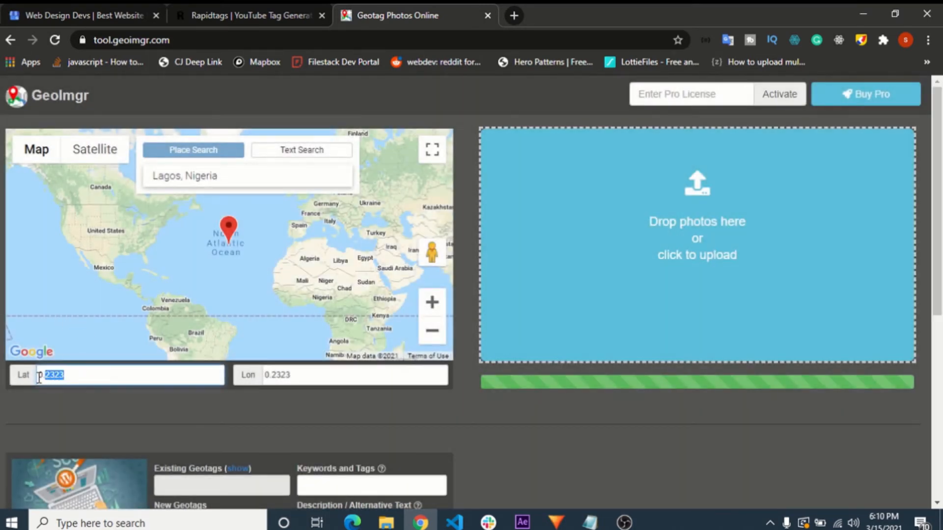
left_click_drag(335, 380, 214, 368)
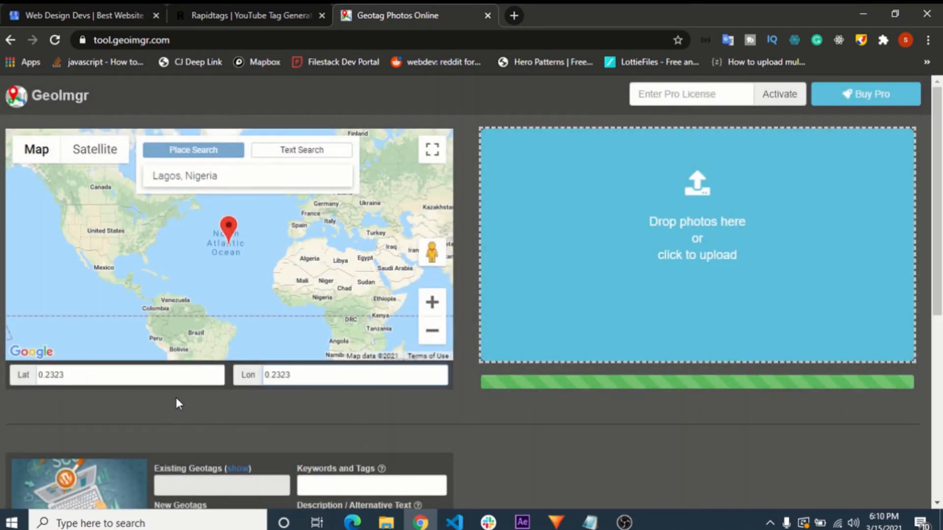
left_click(178, 399)
- Search the web for "google map" in a new browser tab and open the Google Maps site
left_click(514, 15)
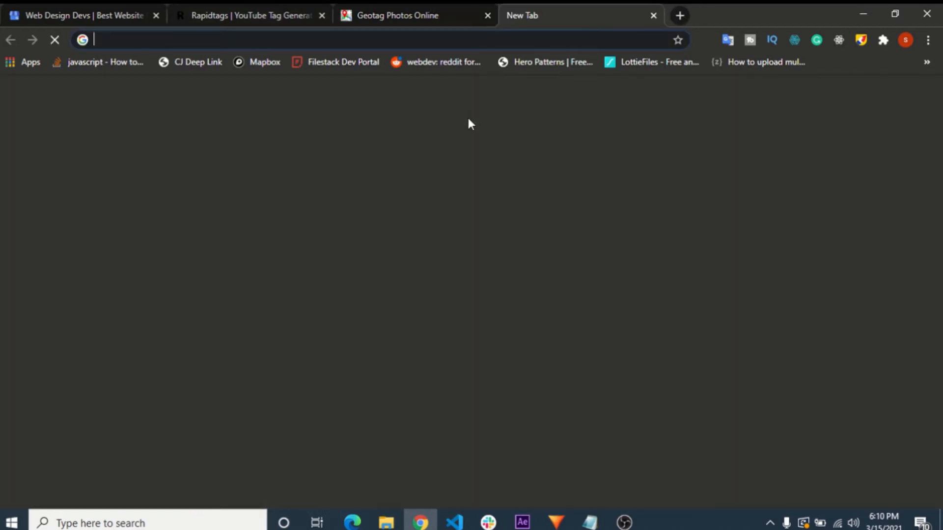
type("google ma")
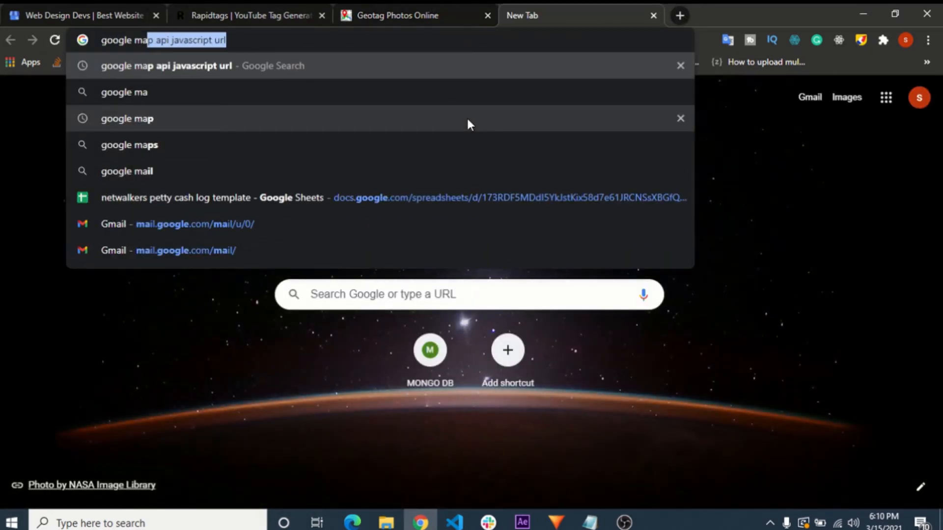
type("p")
key("Return")
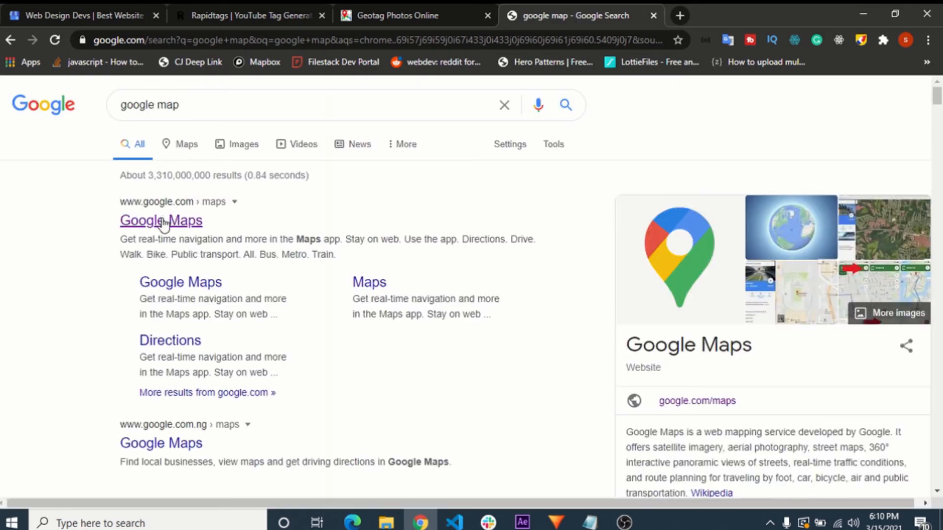
left_click(166, 221)
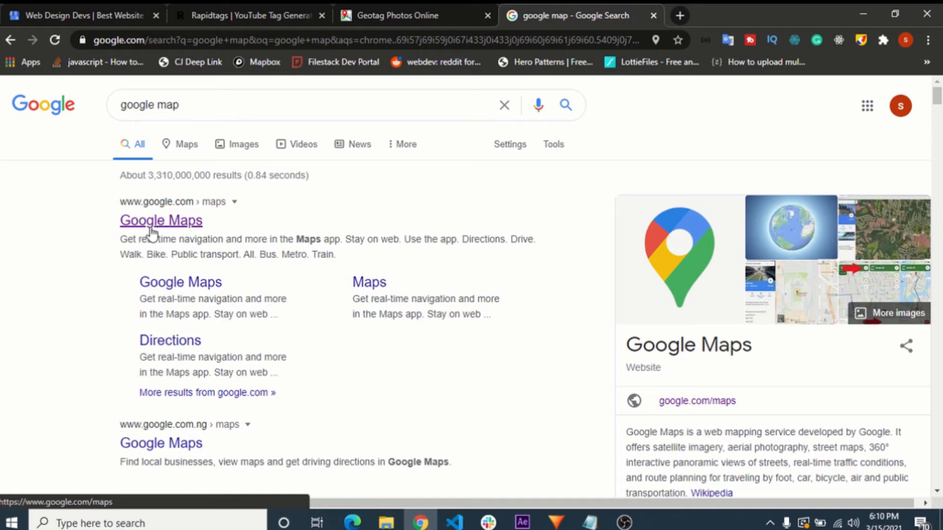
left_click(142, 226)
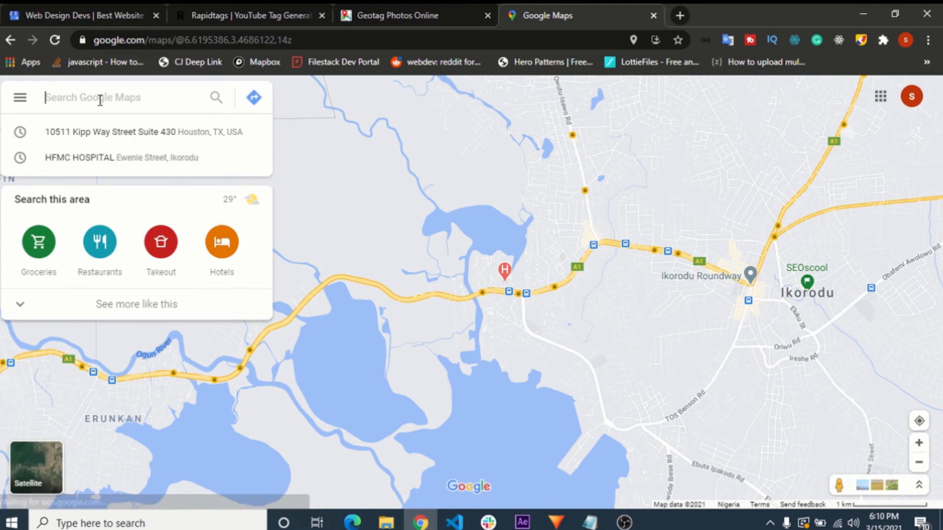
- Search Google Maps for "web design devs" and open the Web Design Devs company listing in Lagos
type("web")
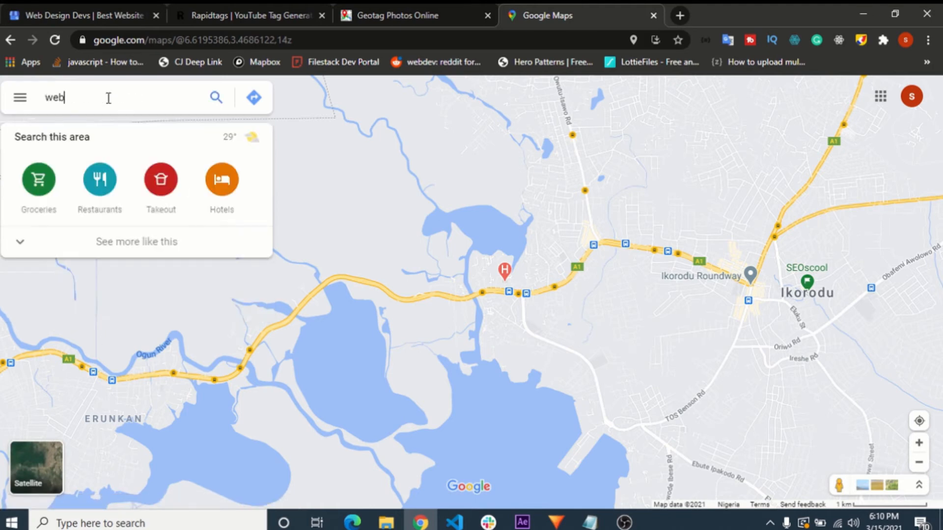
type(" design devs")
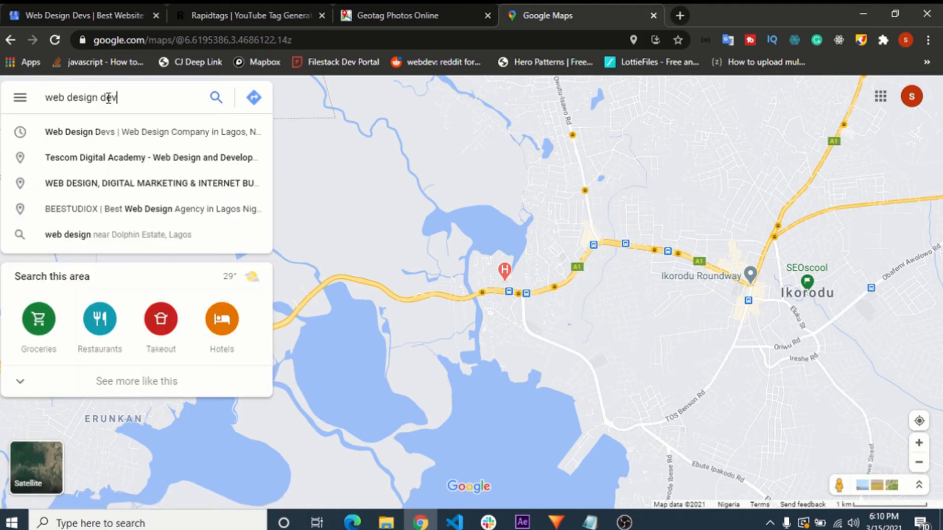
left_click(96, 131)
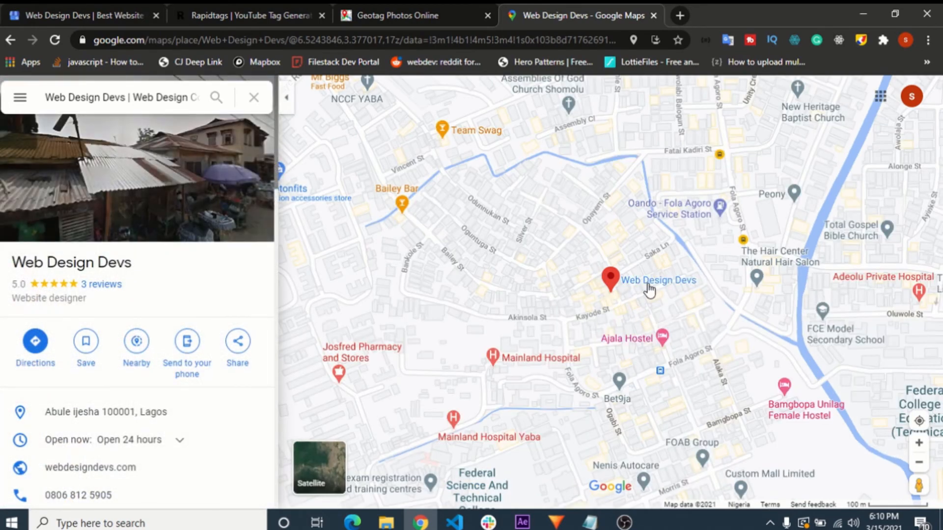
left_click_drag(687, 309, 508, 305)
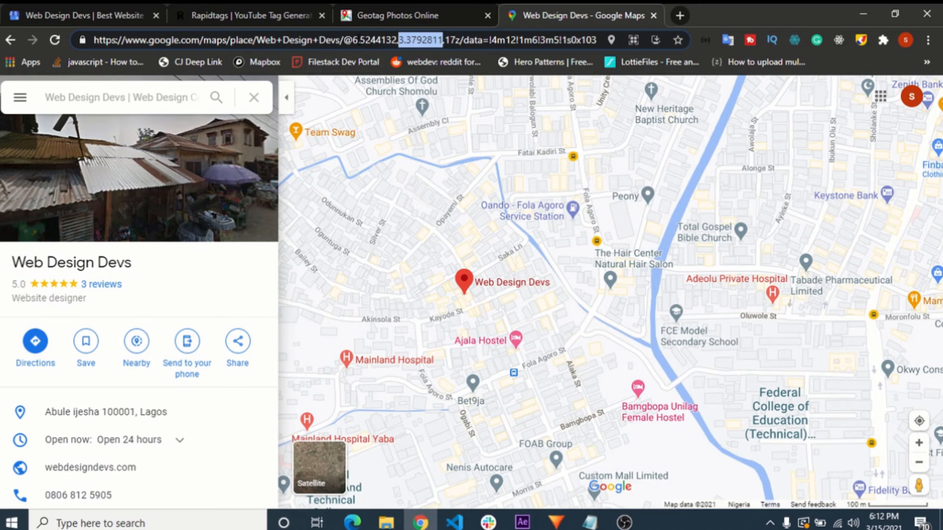
left_click(358, 40)
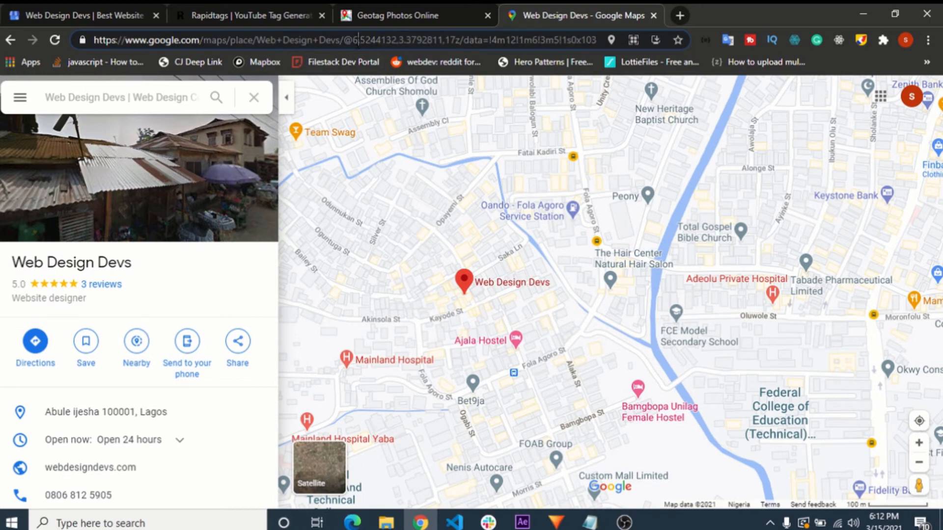
left_click_drag(354, 41, 391, 42)
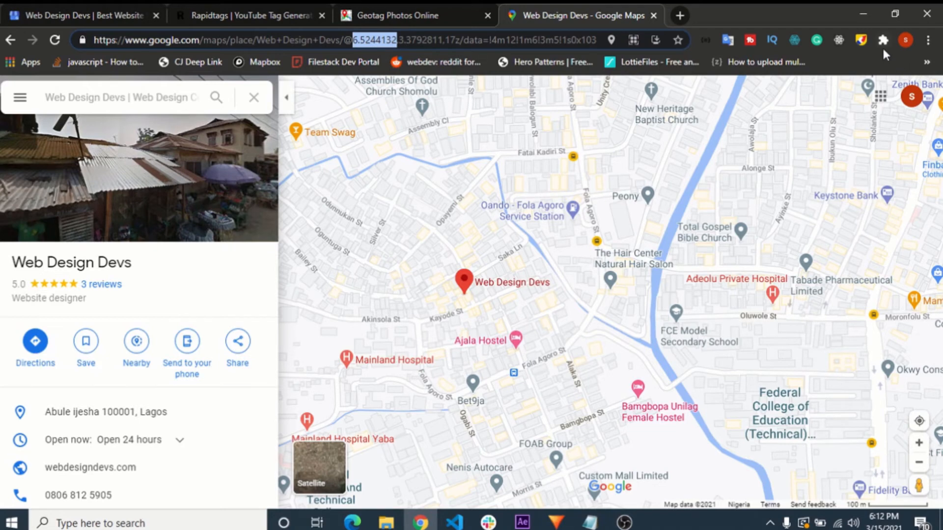
left_click(861, 40)
left_click(550, 109)
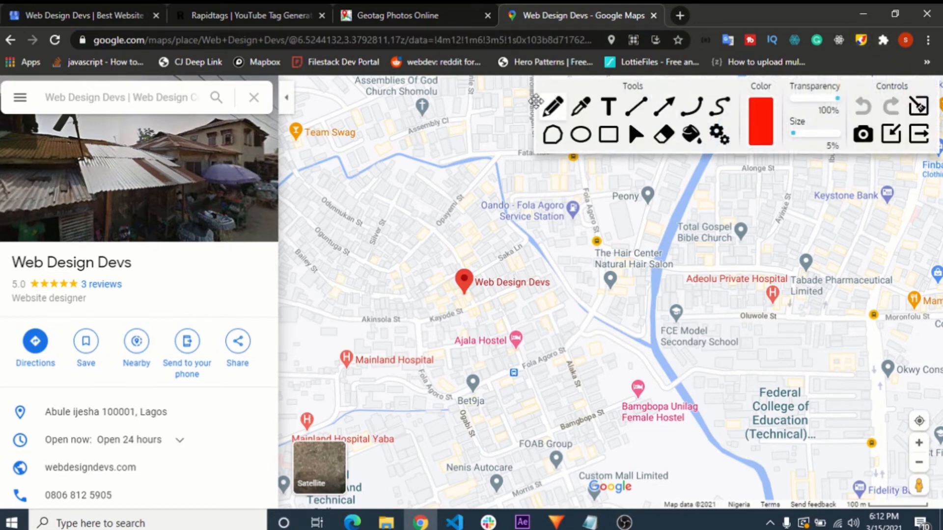
mouse_move(346, 129)
left_mouse_down()
mouse_move(328, 116)
mouse_move(330, 68)
left_mouse_up()
left_click(917, 144)
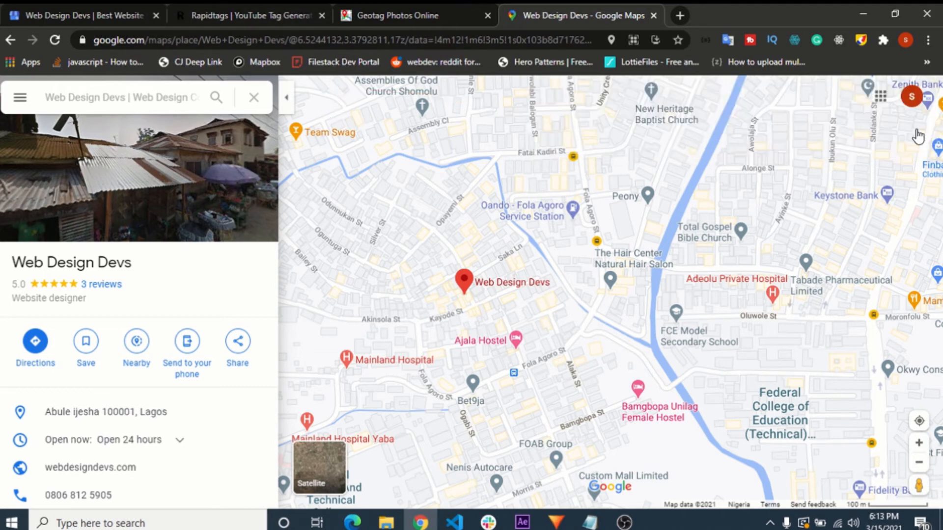
- Copy the latitude 6.5244132 from the Google Maps URL into the photo's latitude field in GeoImgr
left_click_drag(298, 41, 343, 40)
key("ctrl+c")
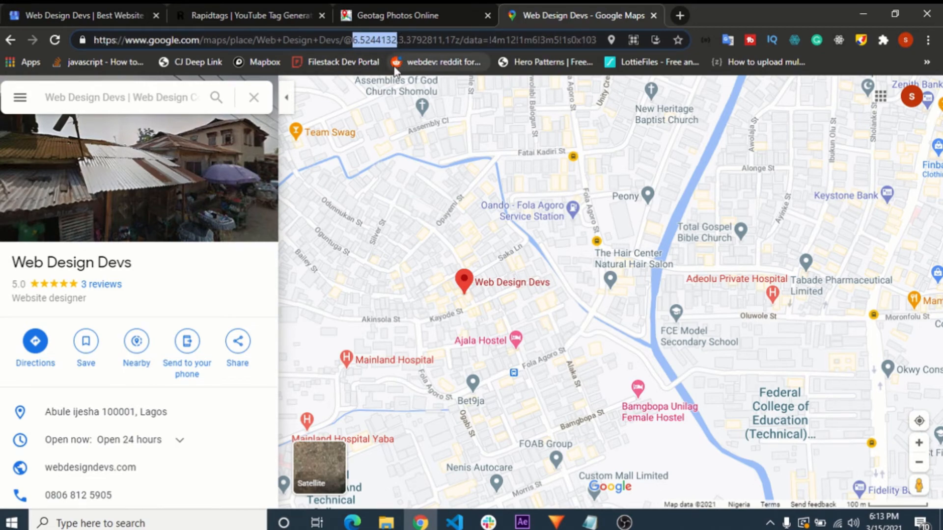
left_click(413, 14)
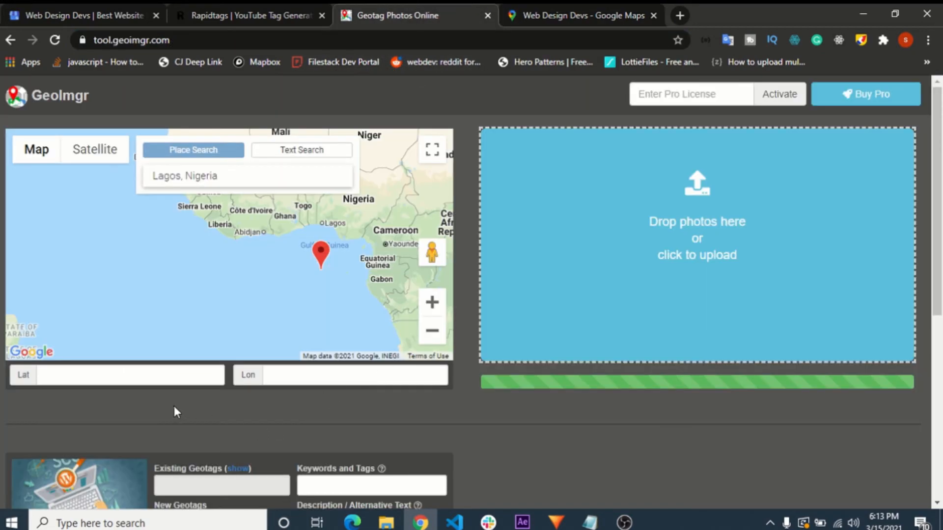
left_click(141, 381)
key("ctrl+v")
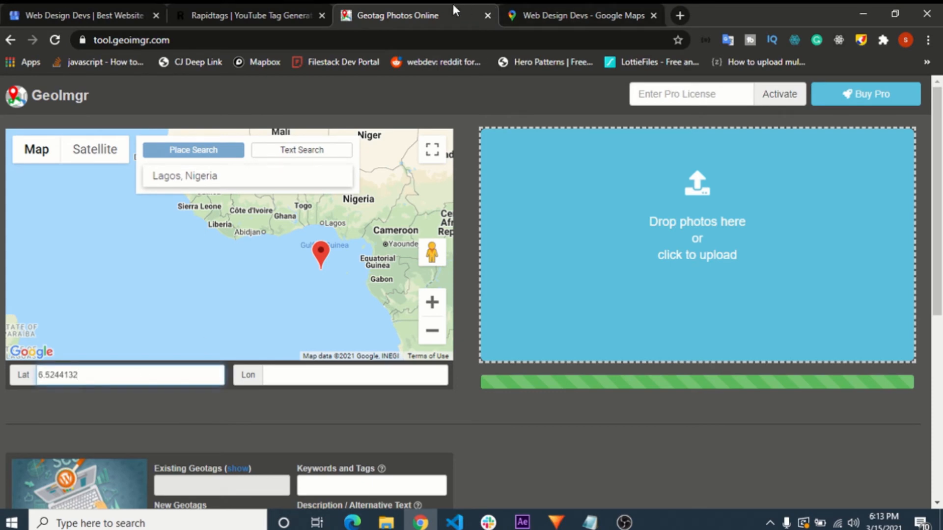
- Copy the longitude 3.3792811 from the Google Maps URL into the photo's longitude field in GeoImgr
left_click(535, 15)
left_click_drag(398, 39, 443, 40)
key("ctrl+c")
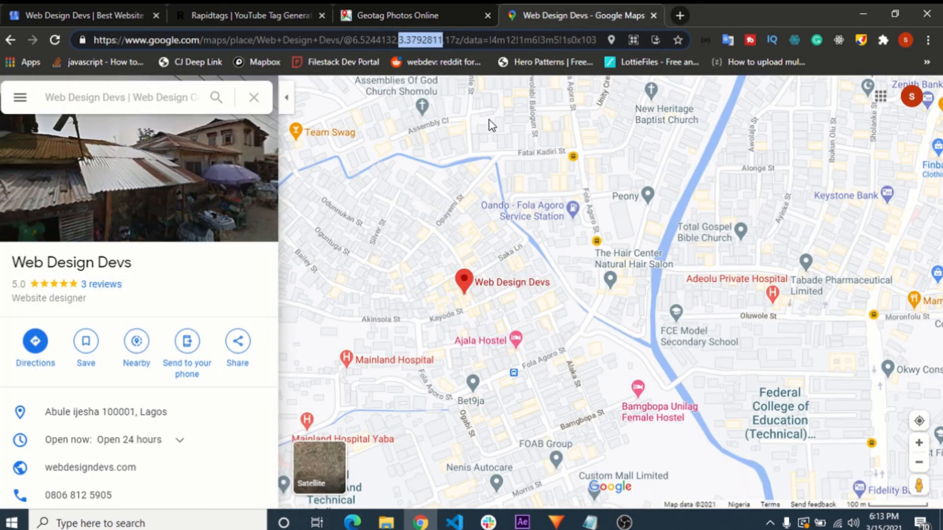
left_click(412, 11)
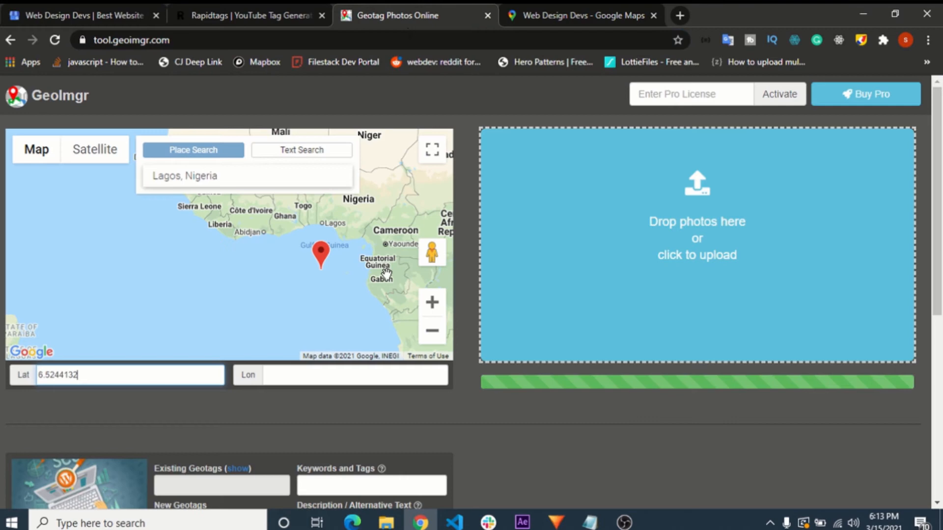
left_click(307, 378)
key("ctrl+v")
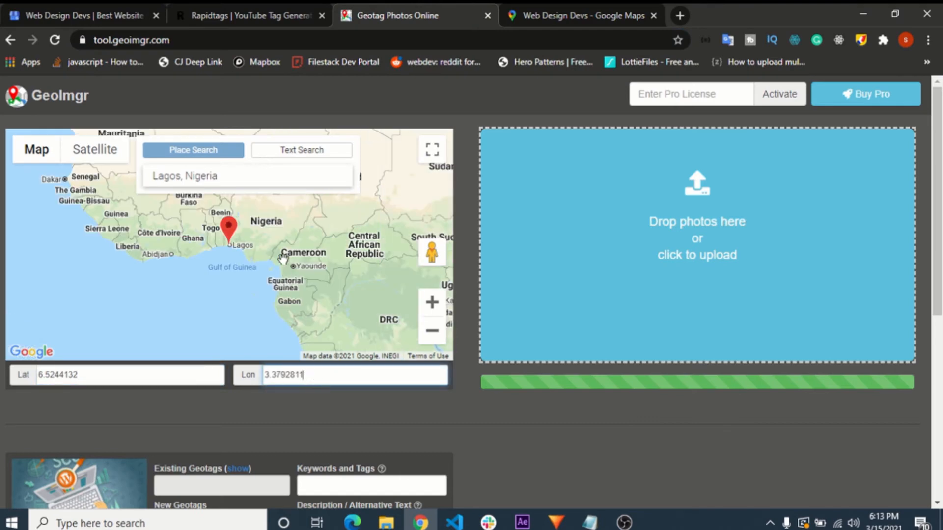
- Generate keyword tags for "web designer" in Rapidtags for the photo's empty keywords field
scroll(342, 280, "down", 4)
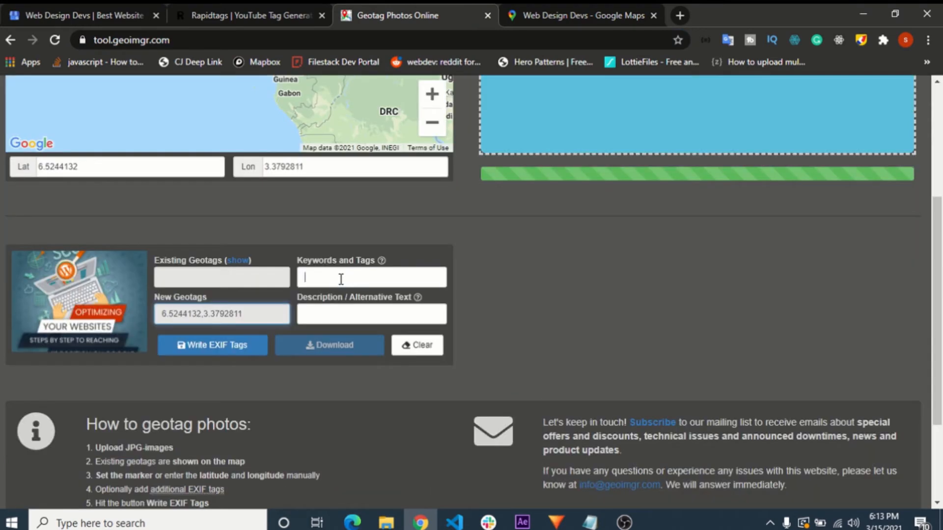
left_click(340, 280)
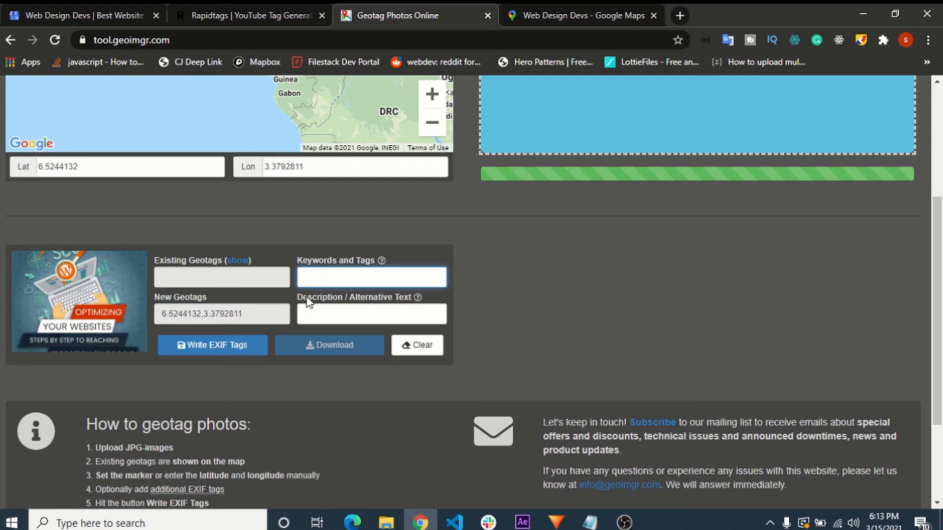
left_click(224, 10)
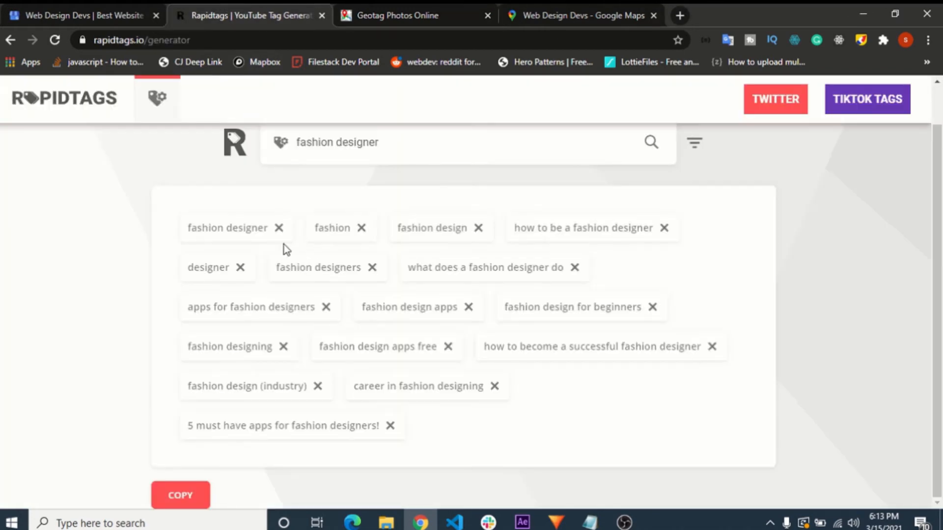
triple_click(393, 147)
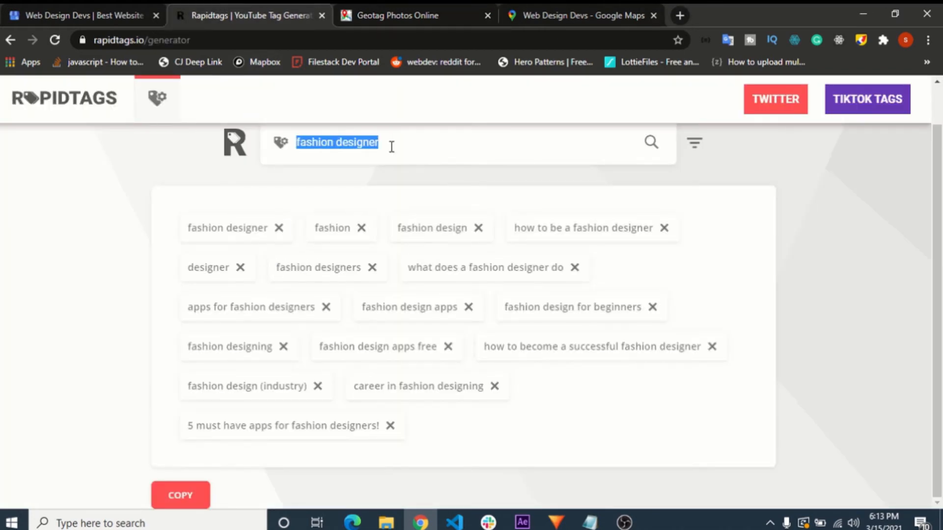
type("web")
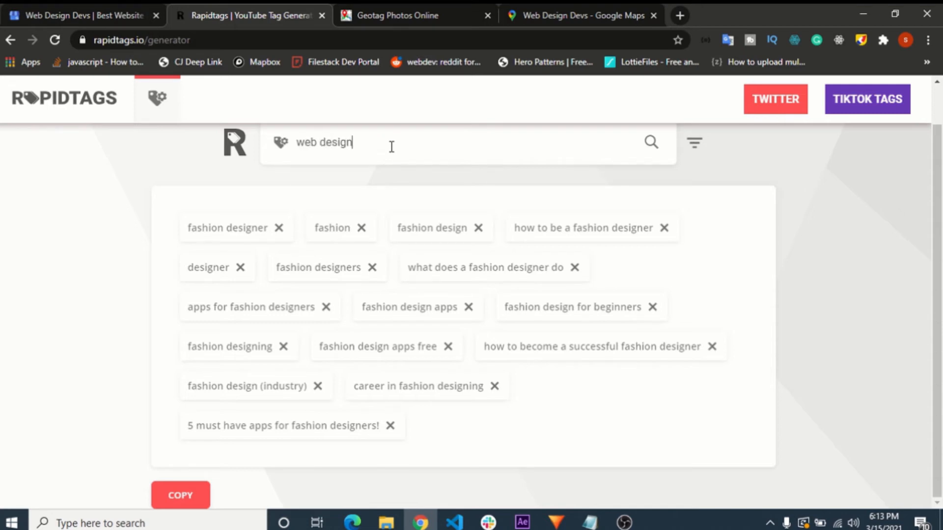
key("Return")
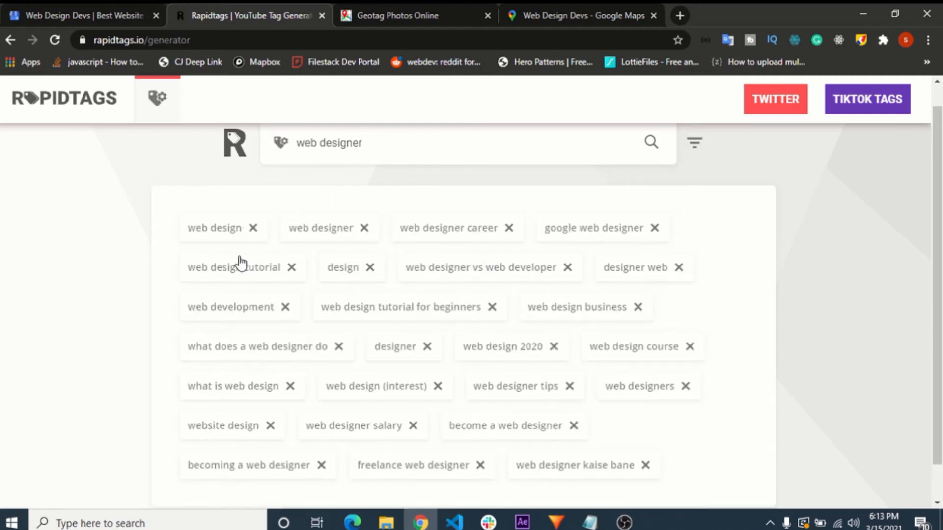
- Copy all the generated web designer tags into both the photo's keywords and description fields in GeoImgr
scroll(263, 238, "down", 1)
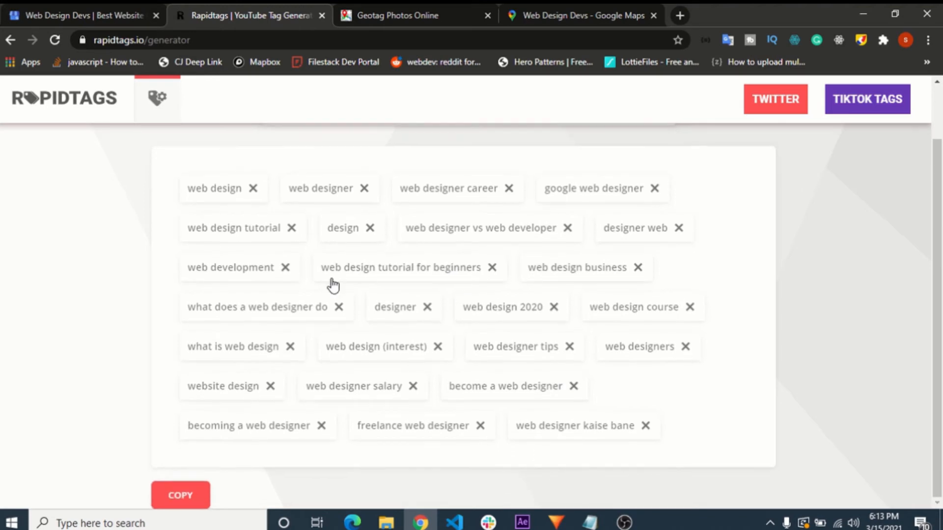
left_click(206, 499)
left_click(391, 14)
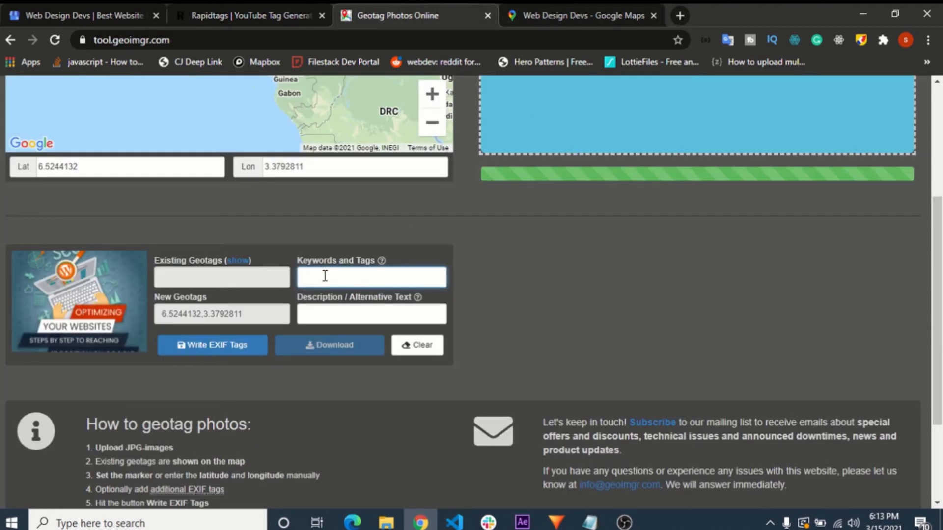
key("ctrl+v")
left_click(466, 291)
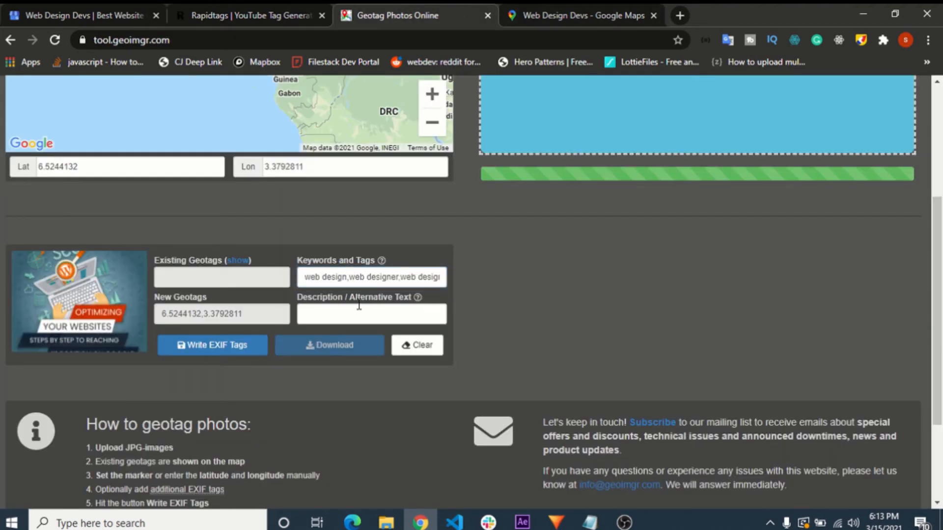
left_click(341, 317)
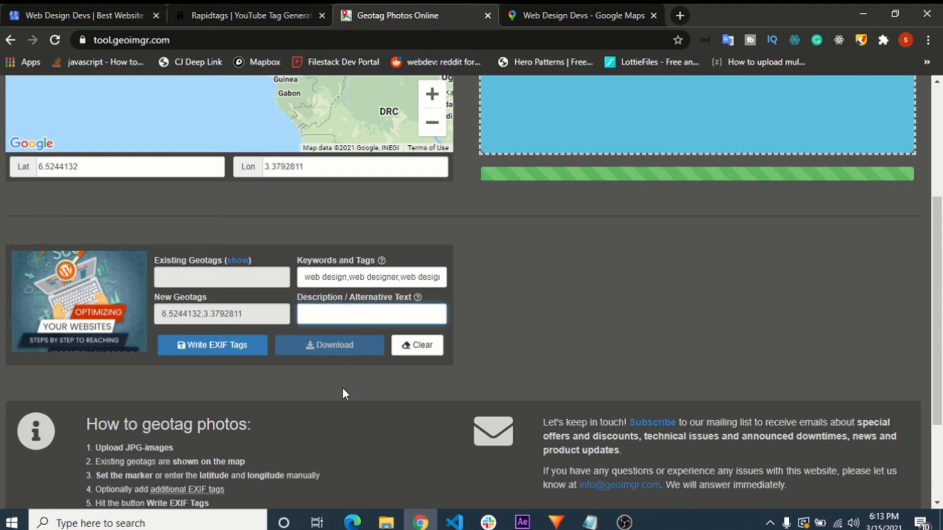
key("ctrl+v")
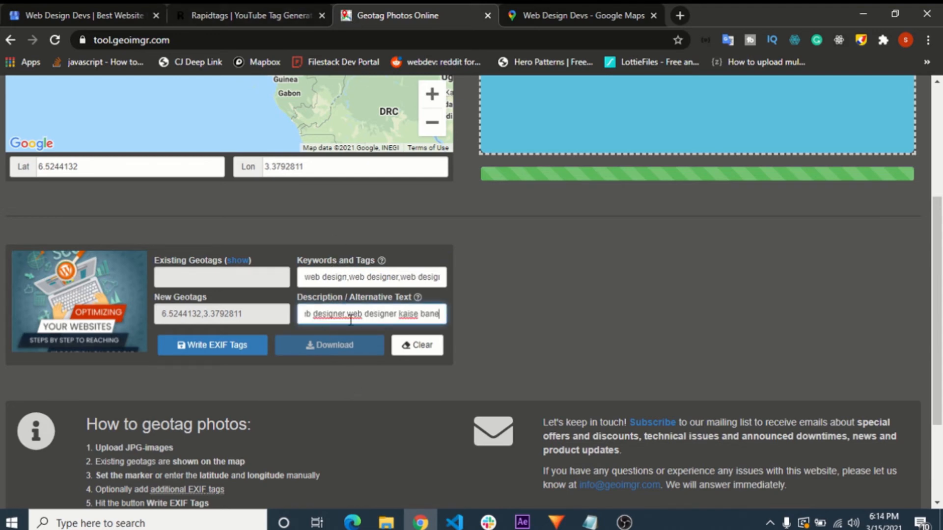
- Write the EXIF tags to the photo and download the geotagged image
left_click(302, 271)
key("ctrl+a")
left_click(393, 314)
key("ctrl+a")
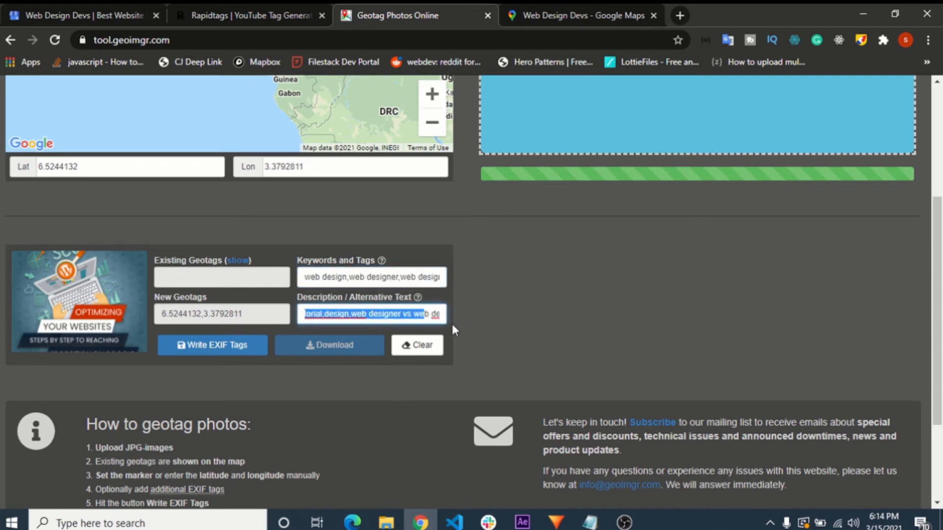
left_click(223, 349)
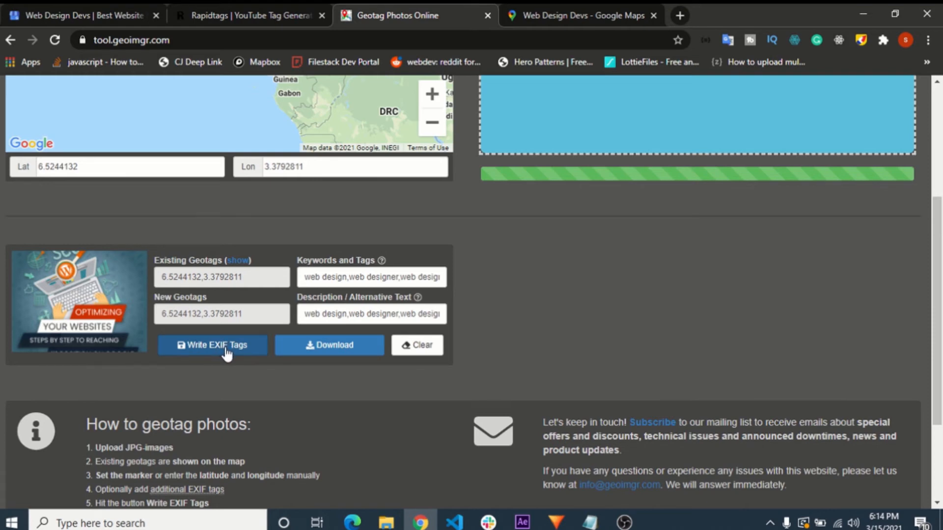
left_click(352, 350)
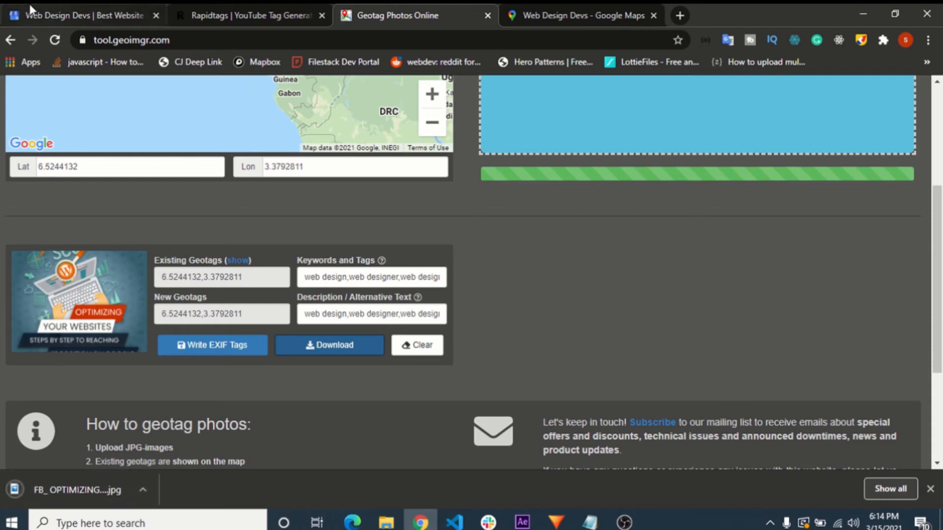
- Switch to Google My Business and open the listing's photo section through Add photos in the business info
left_click(107, 10)
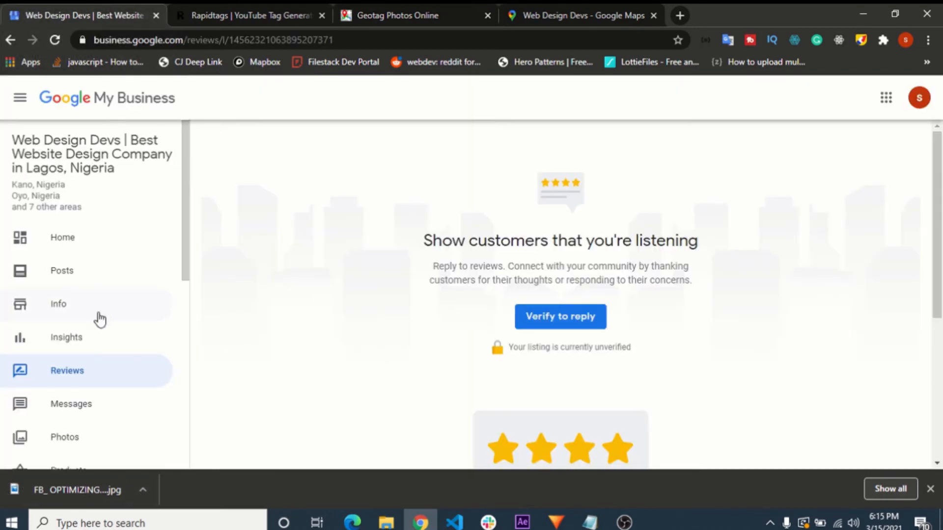
scroll(99, 319, "down", 3)
scroll(77, 341, "up", 3)
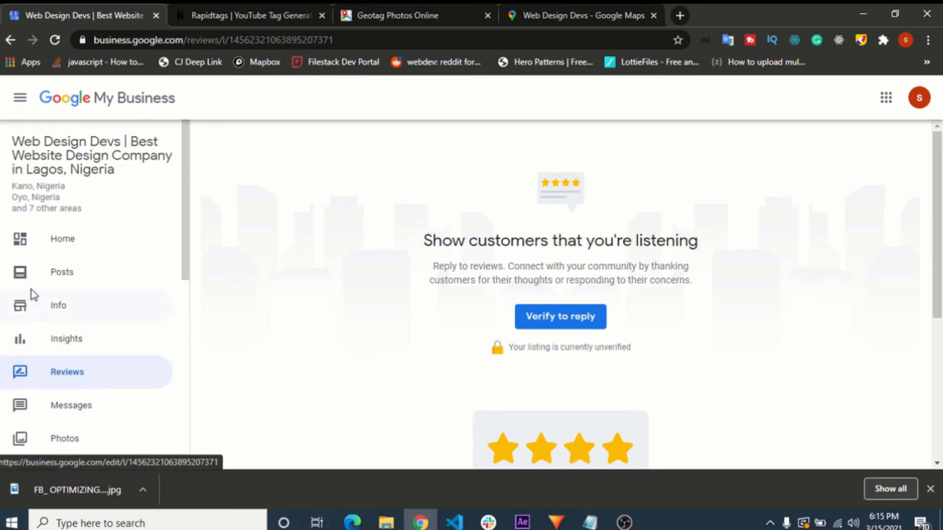
left_click(66, 305)
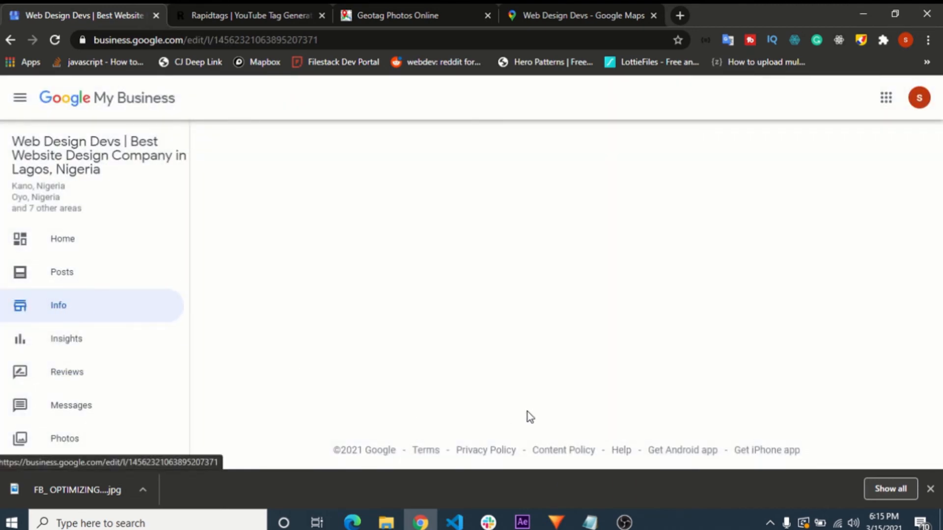
scroll(456, 319, "down", 10)
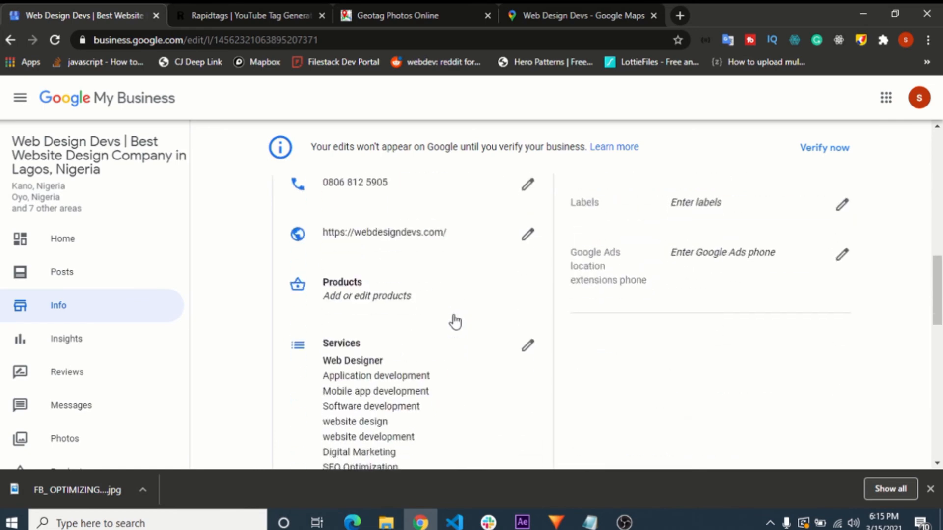
scroll(456, 321, "down", 10)
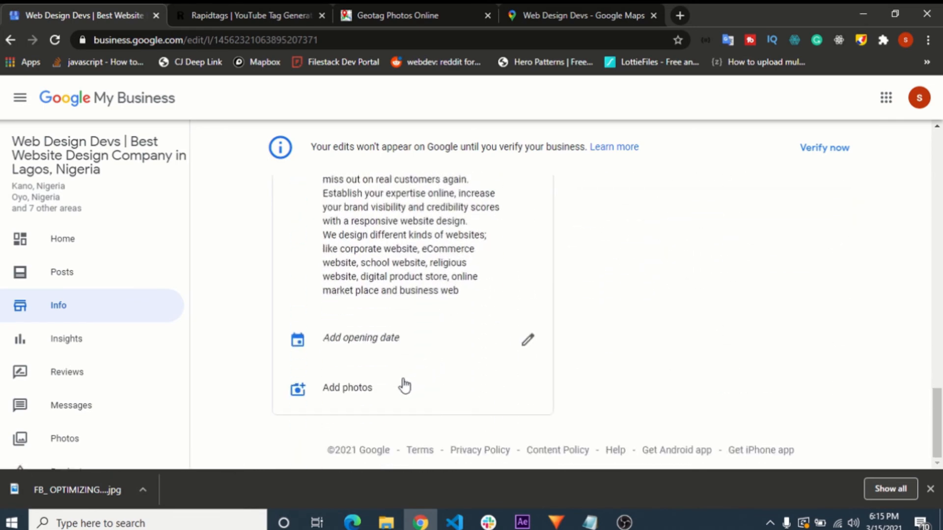
left_click(344, 387)
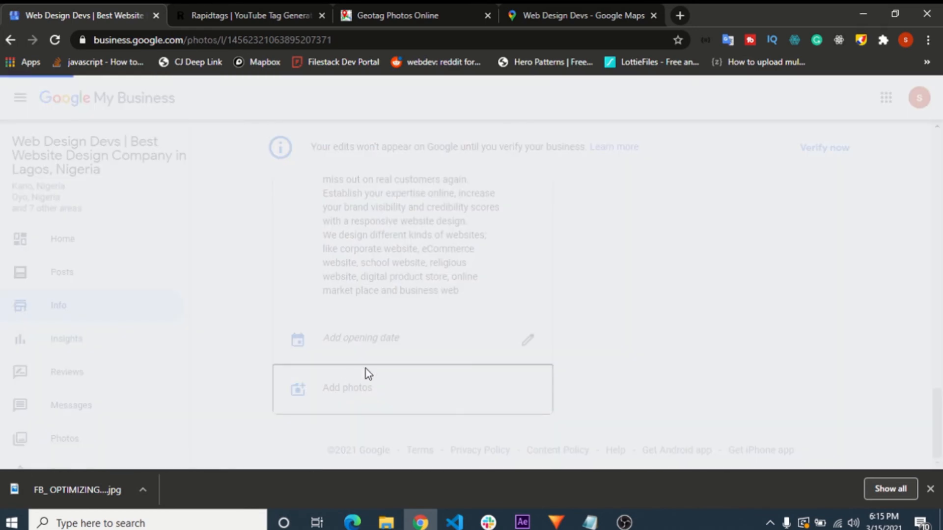
- Upload the downloaded geotagged "FB_ OPTIMIZING" JPG to the listing's photos and dismiss the browser's download bar
scroll(563, 322, "down", 5)
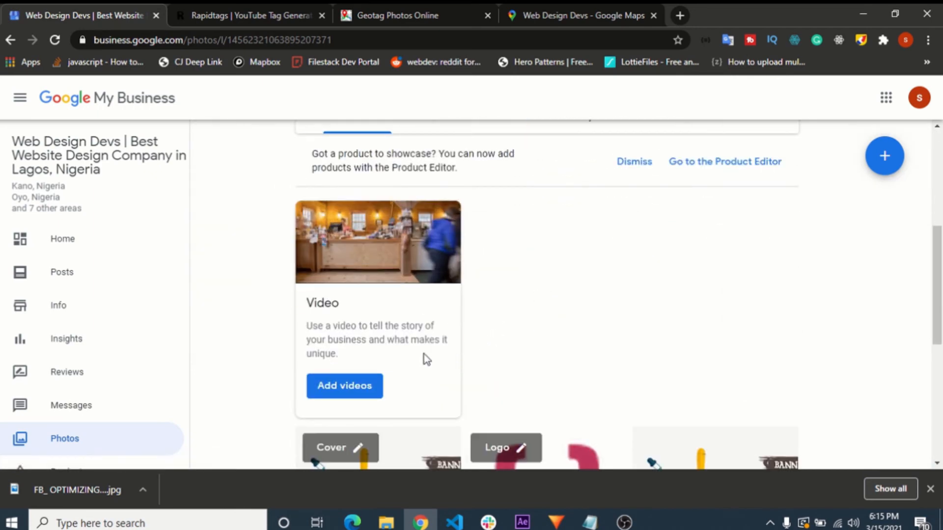
scroll(426, 360, "up", 4)
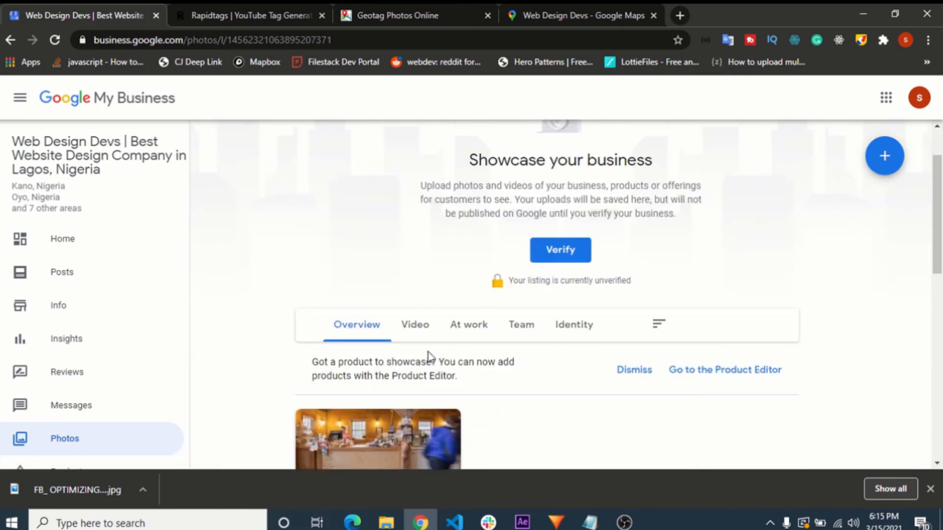
scroll(422, 353, "down", 8)
scroll(428, 358, "up", 3)
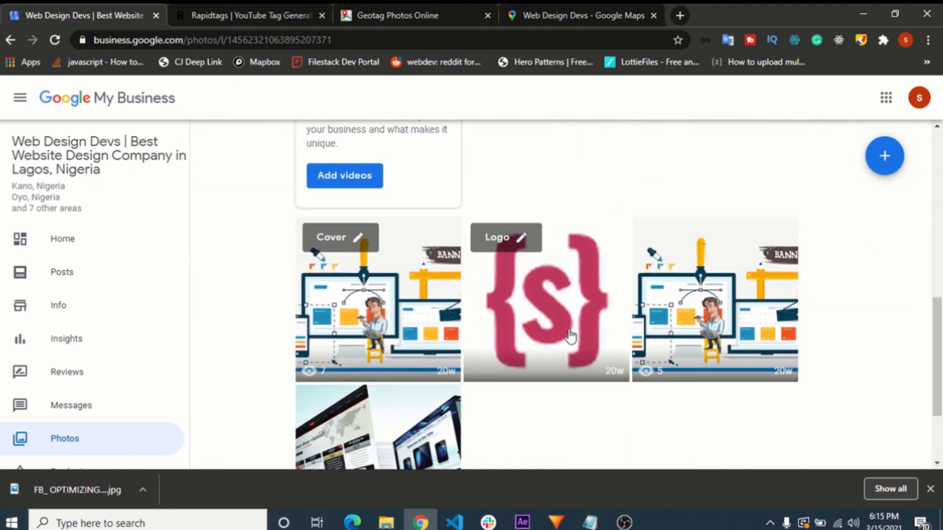
left_click(882, 157)
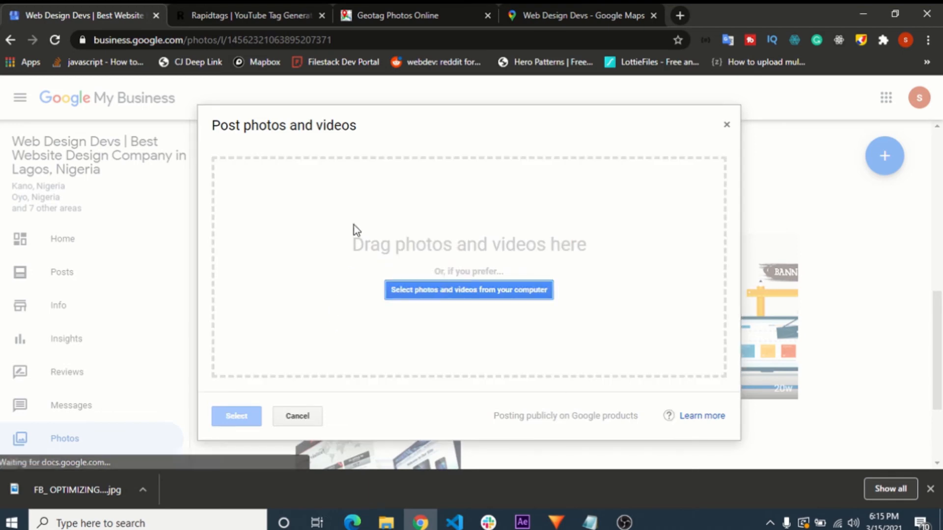
left_click_drag(117, 495, 420, 249)
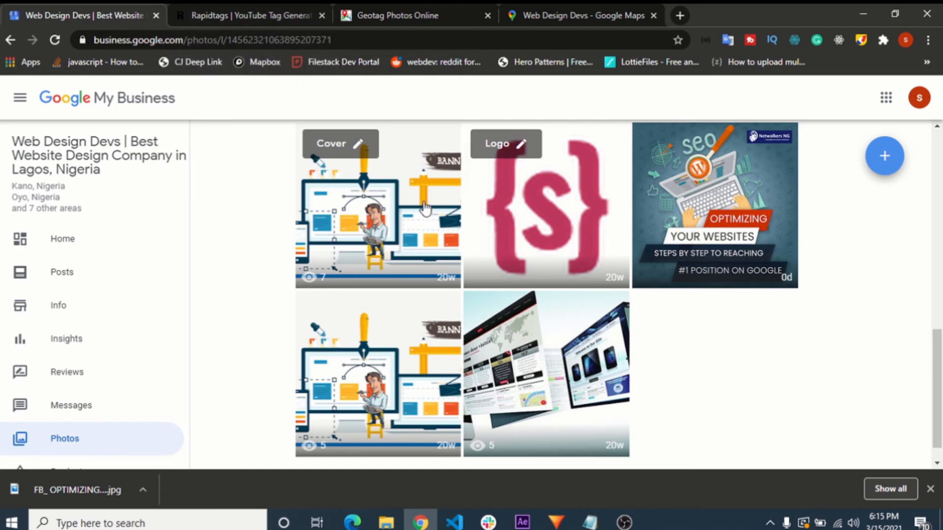
left_click(930, 489)
scroll(636, 297, "up", 8)
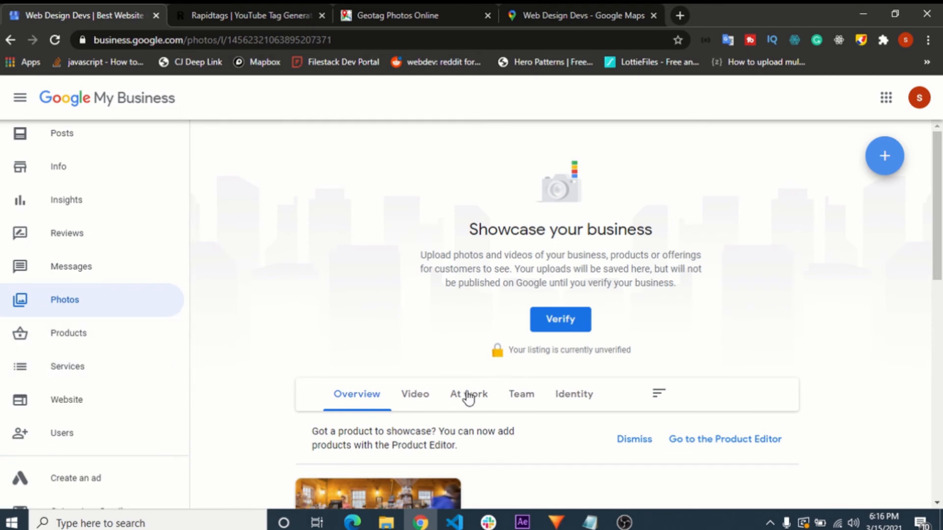
scroll(362, 334, "down", 5)
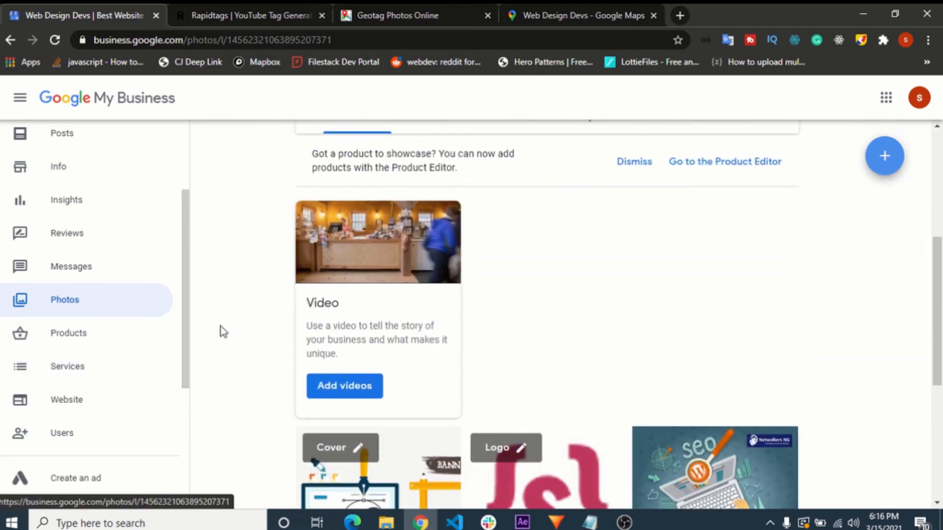
scroll(73, 262, "up", 3)
scroll(63, 260, "down", 1)
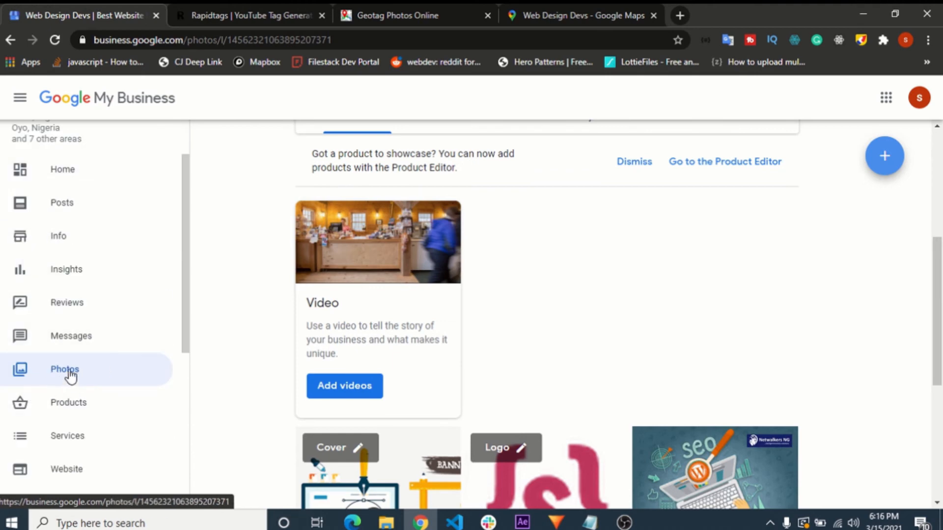
scroll(284, 326, "up", 5)
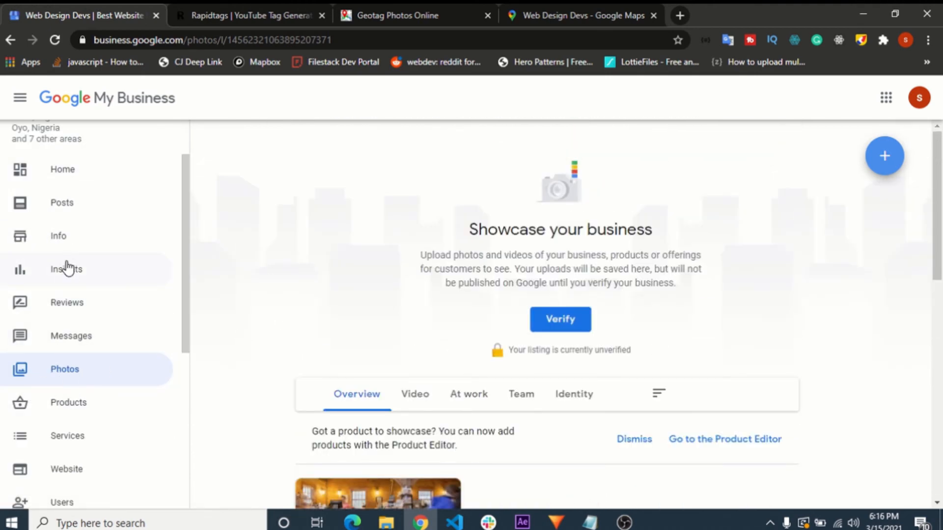
- Open the listing's posts and start a first post as a COVID-19 update, ready for entering its status text
left_click(73, 205)
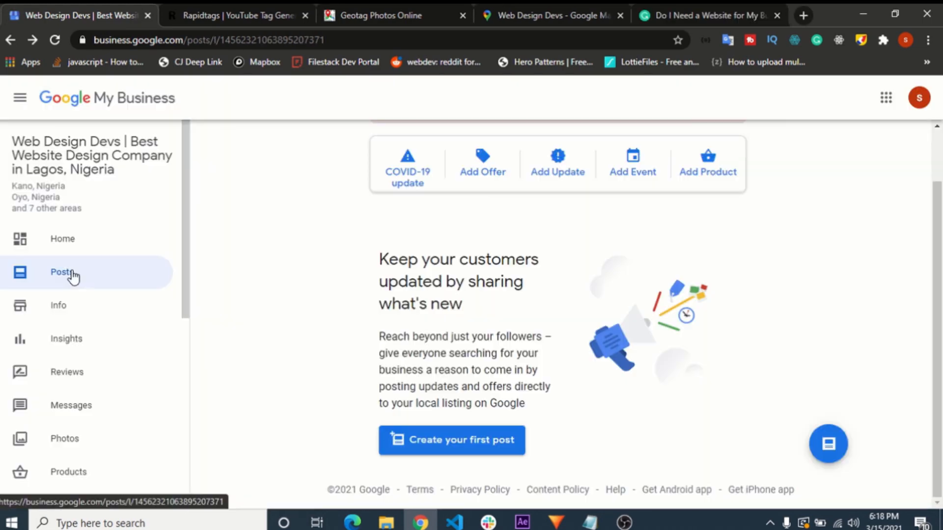
left_click_drag(387, 256, 509, 338)
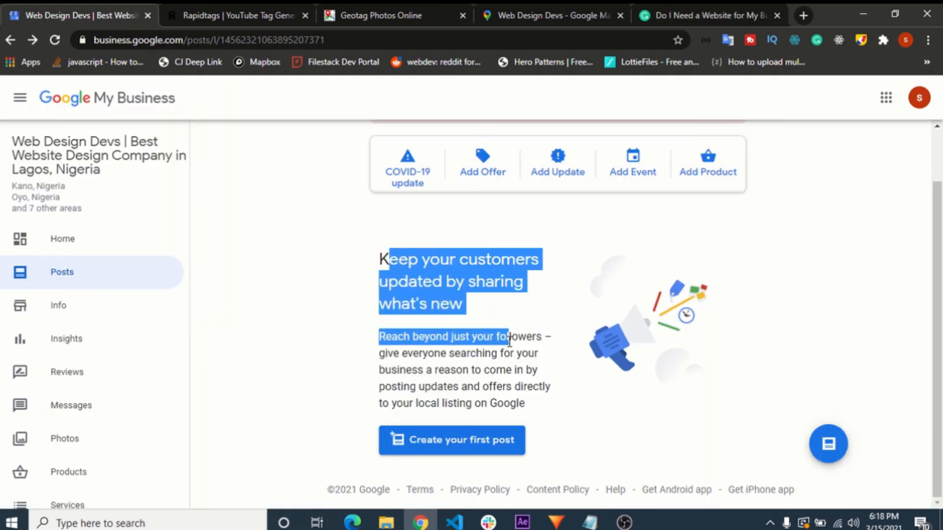
left_click(475, 448)
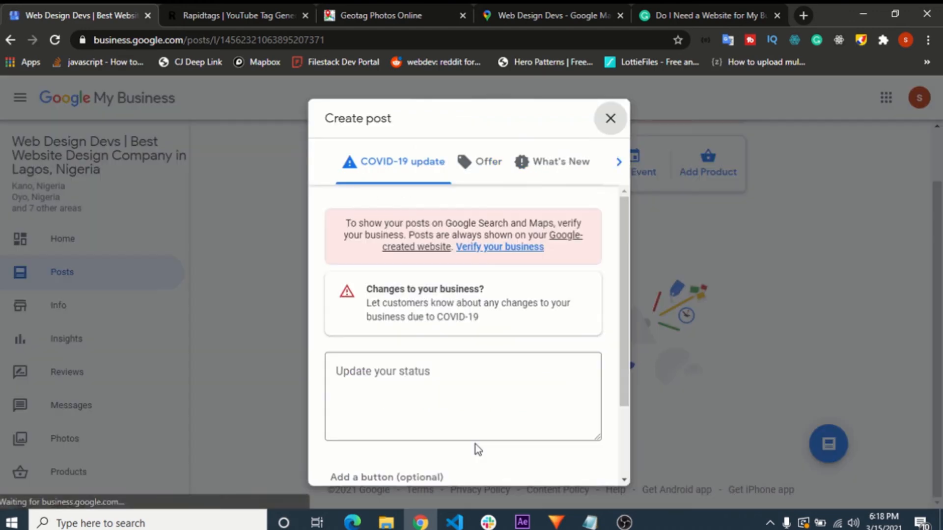
left_click(406, 395)
scroll(383, 349, "down", 2)
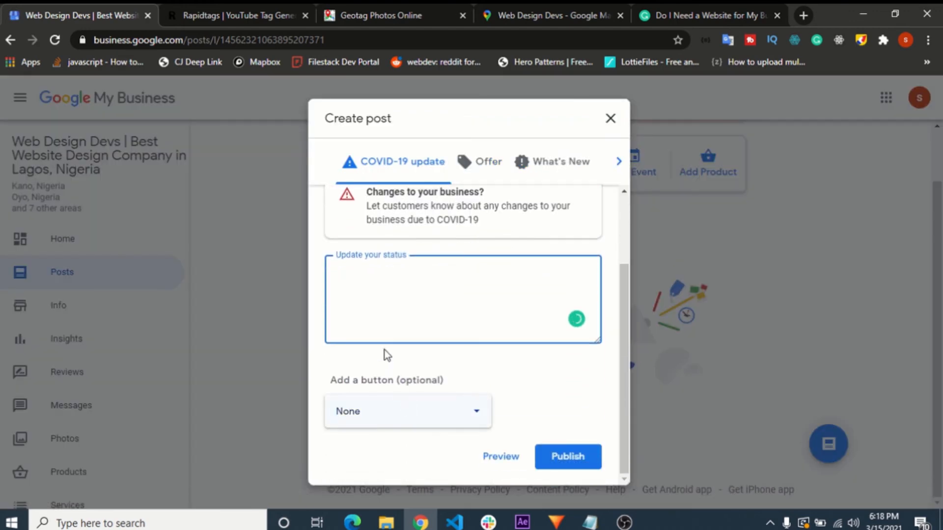
- Copy the article title "Do I Need a Website for My Business? Yes - Here's Why" from Grammarly into the Google My Business post's status
left_click(661, 10)
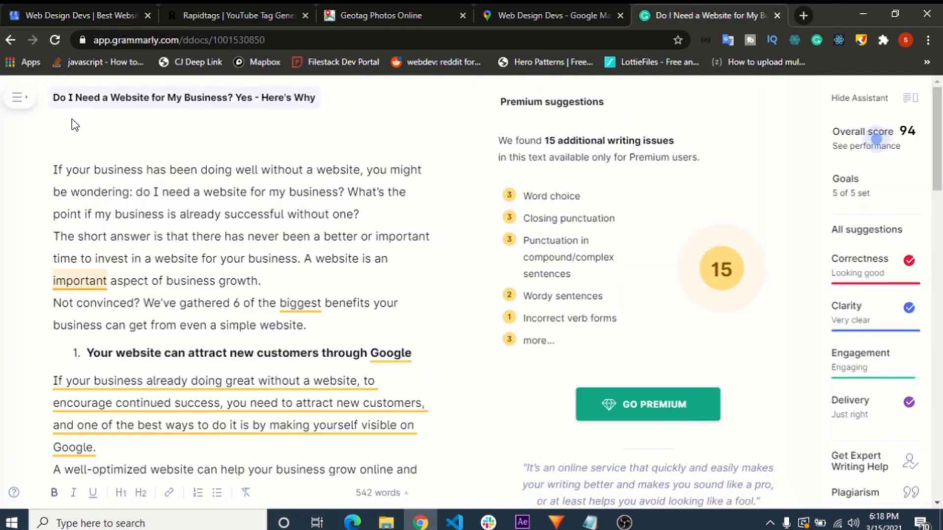
left_click_drag(54, 99, 320, 96)
key("ctrl+c")
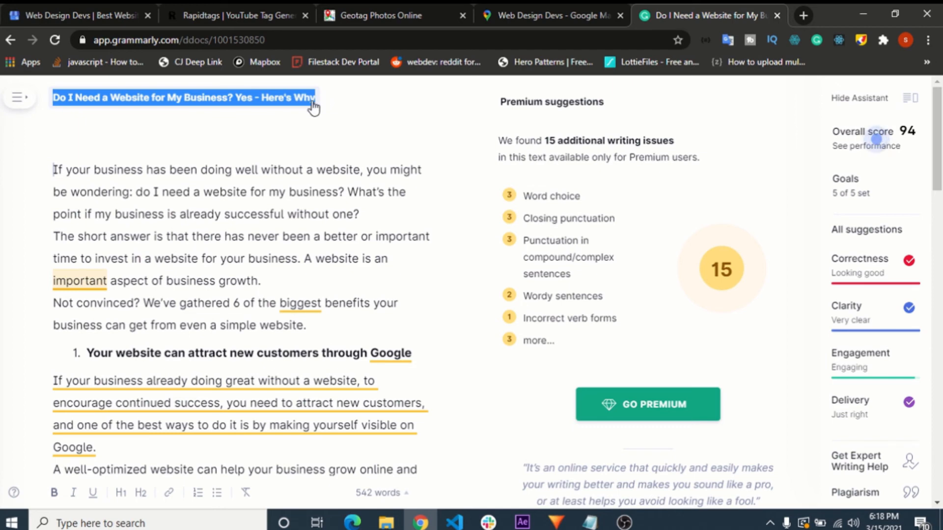
left_click(71, 9)
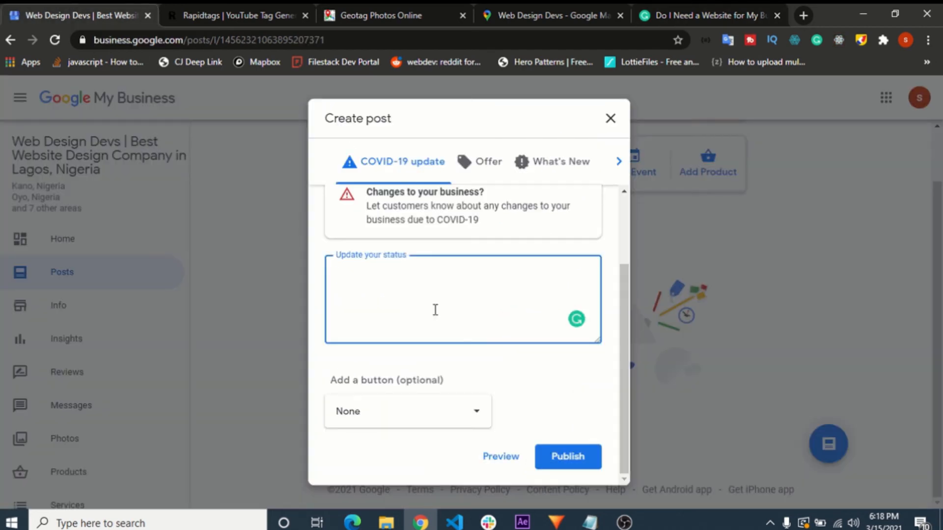
key("ctrl+v")
- Copy the whole article body from Grammarly into the post's status below the title, and check the pasted text through to its end
left_click(722, 17)
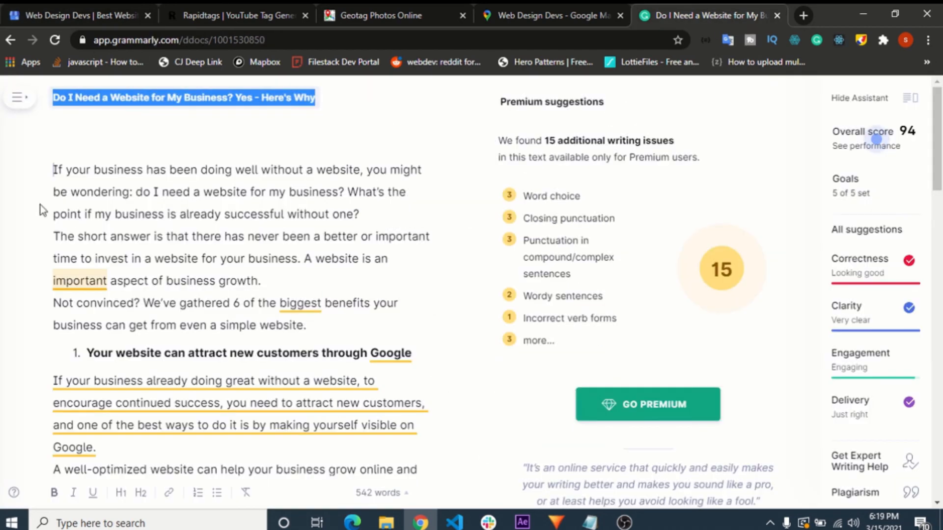
left_click(95, 190)
key("ctrl+a")
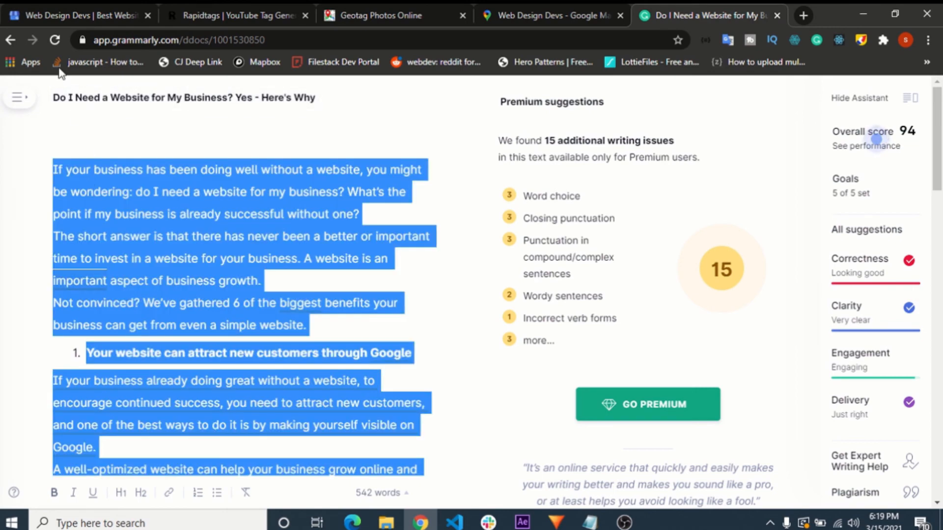
left_click(71, 15)
key("ctrl+v")
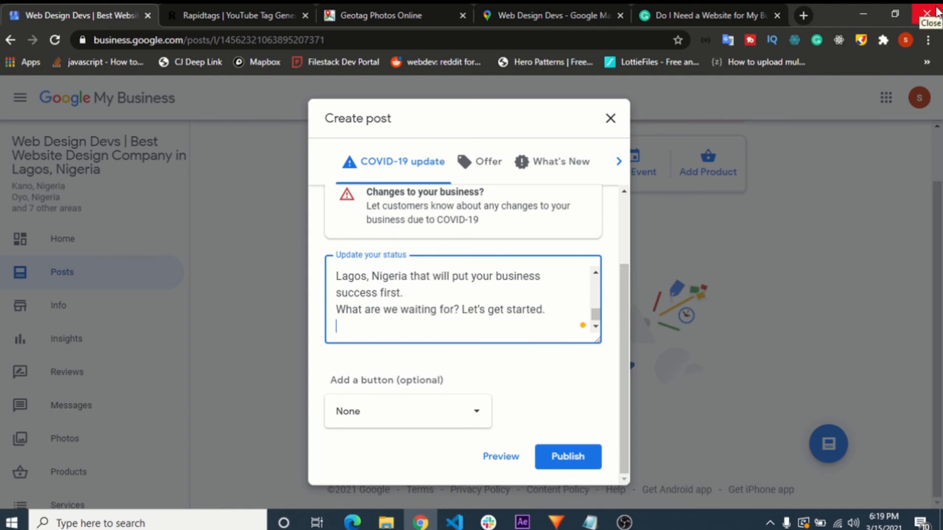
scroll(569, 287, "up", 15)
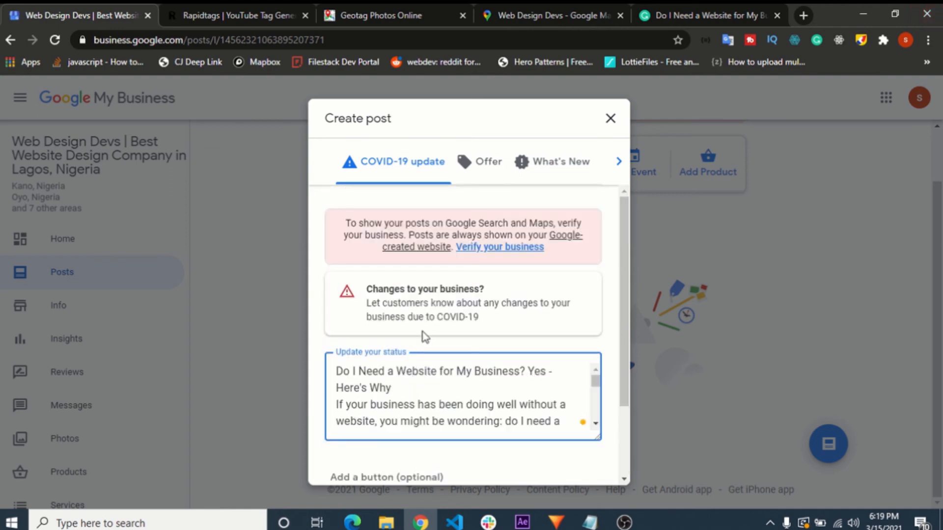
left_click_drag(349, 372, 396, 385)
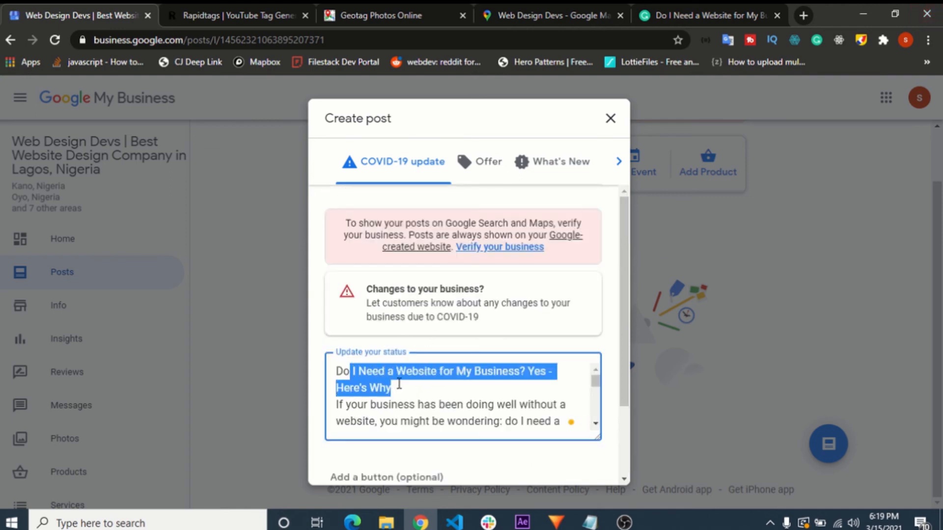
left_click(412, 379)
scroll(404, 389, "down", 10)
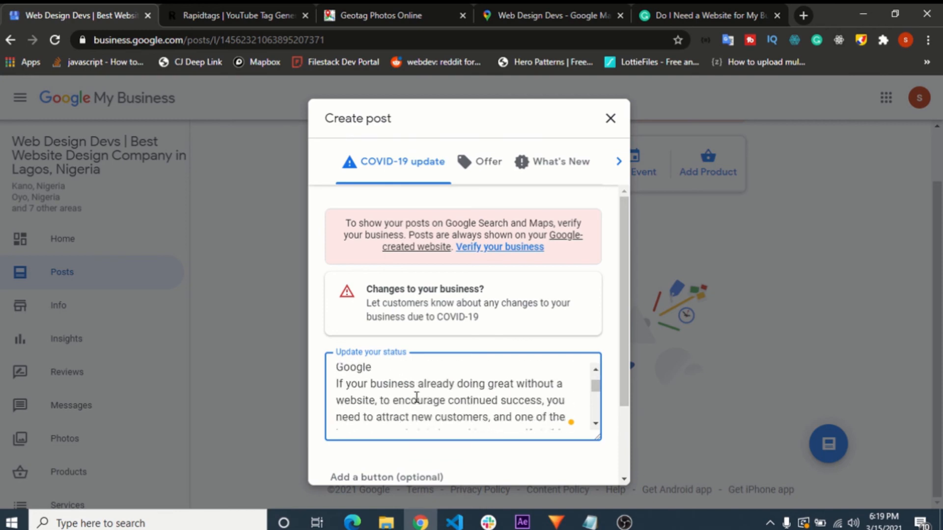
scroll(417, 397, "down", 3)
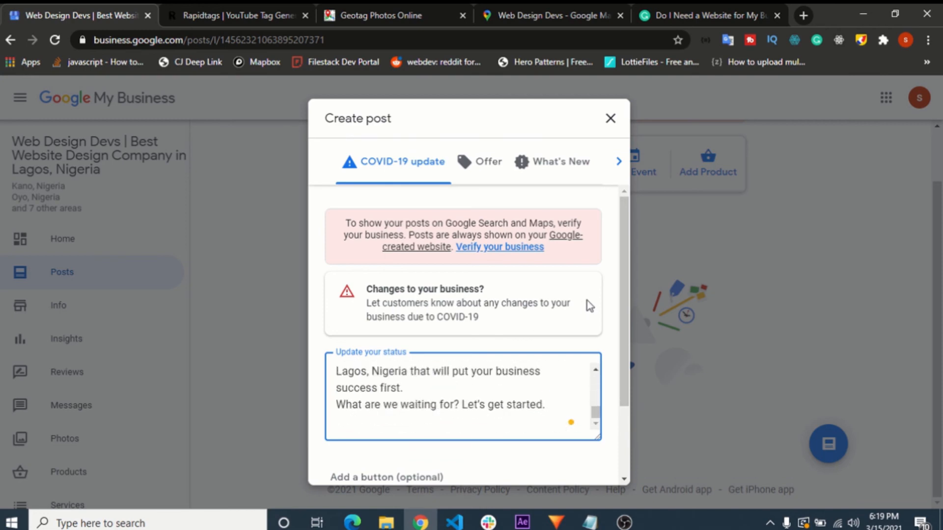
- Add a "Learn more" button to the COVID-19 update post
scroll(568, 301, "down", 2)
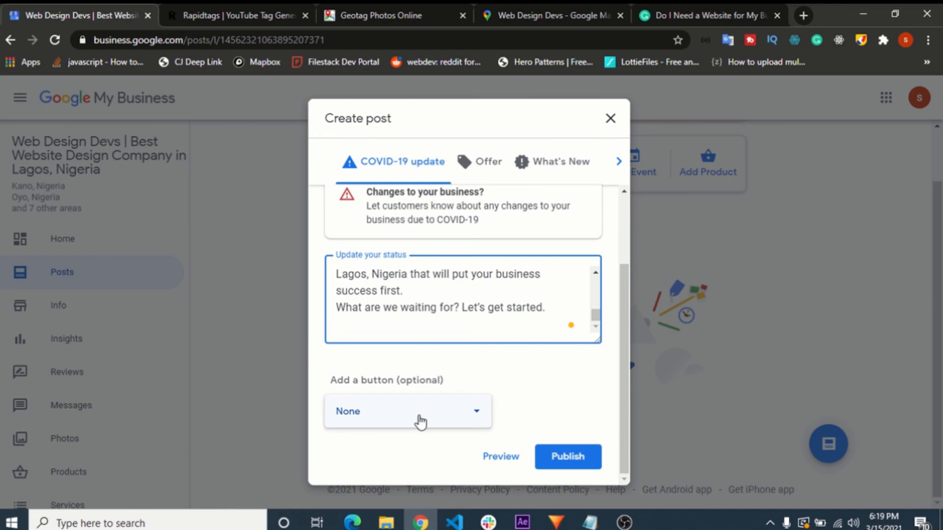
left_click(419, 422)
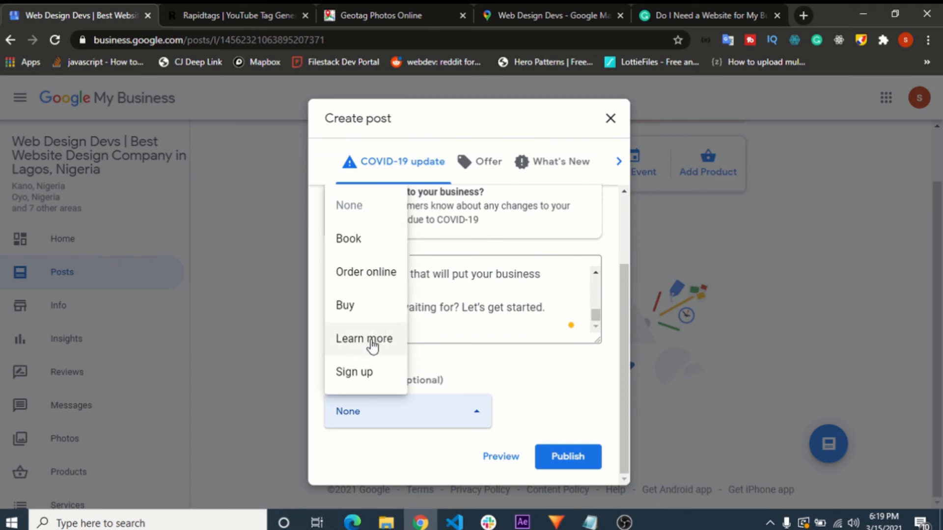
left_click(372, 342)
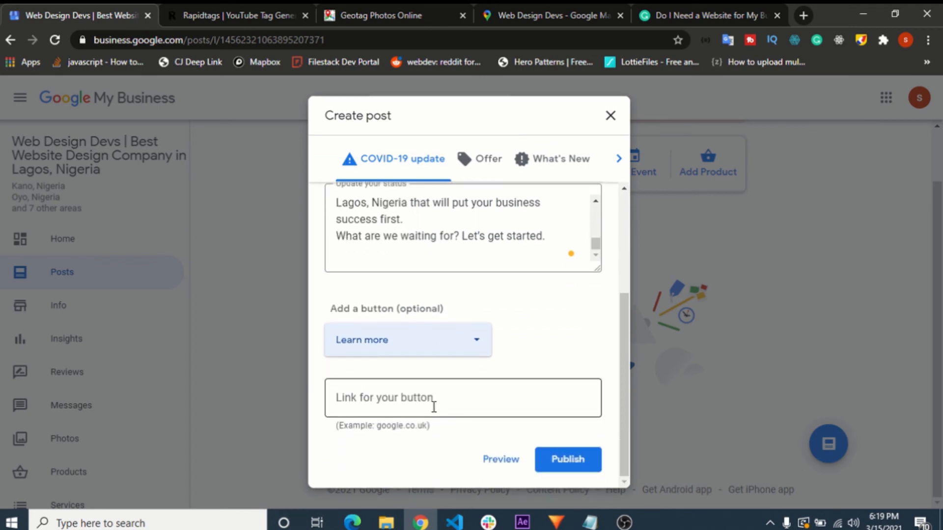
left_click(432, 399)
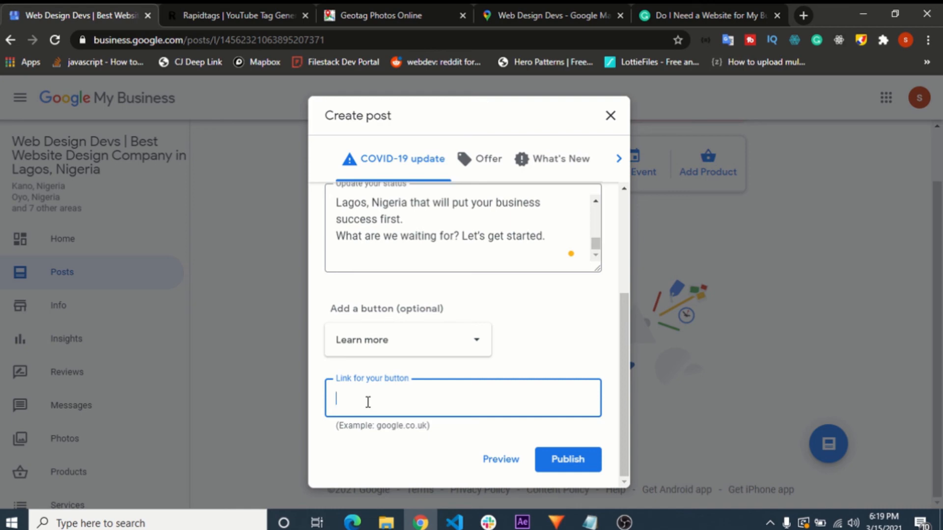
left_click(727, 16)
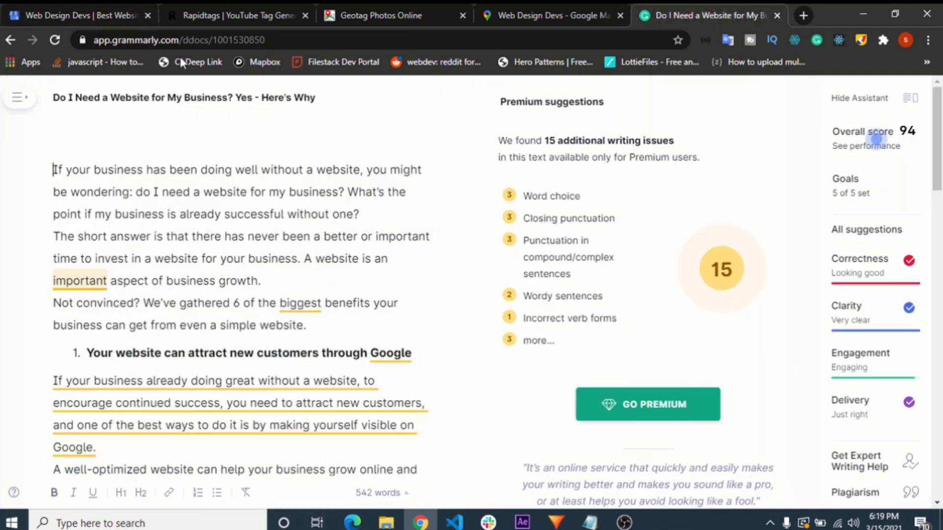
left_click(803, 15)
type("netwalkers.com.ng")
key("ctrl+a")
key("ctrl+c")
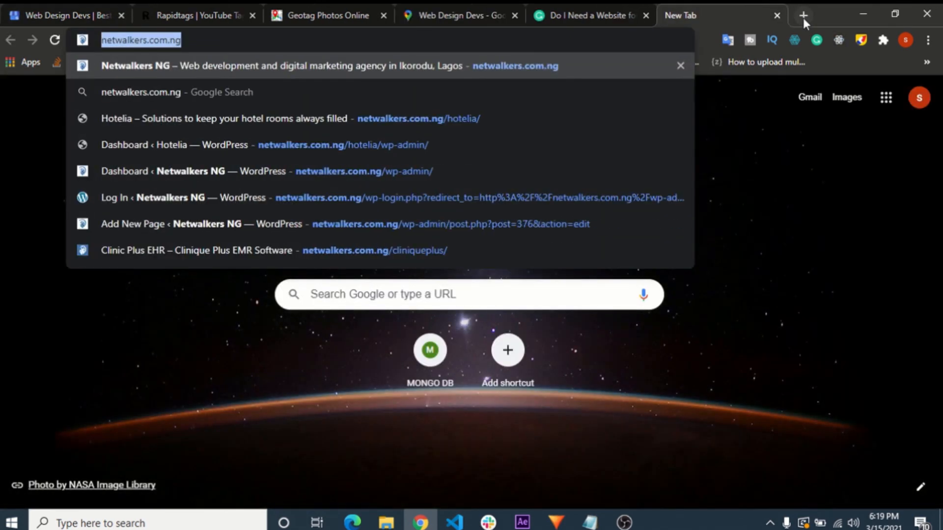
left_click(2, 15)
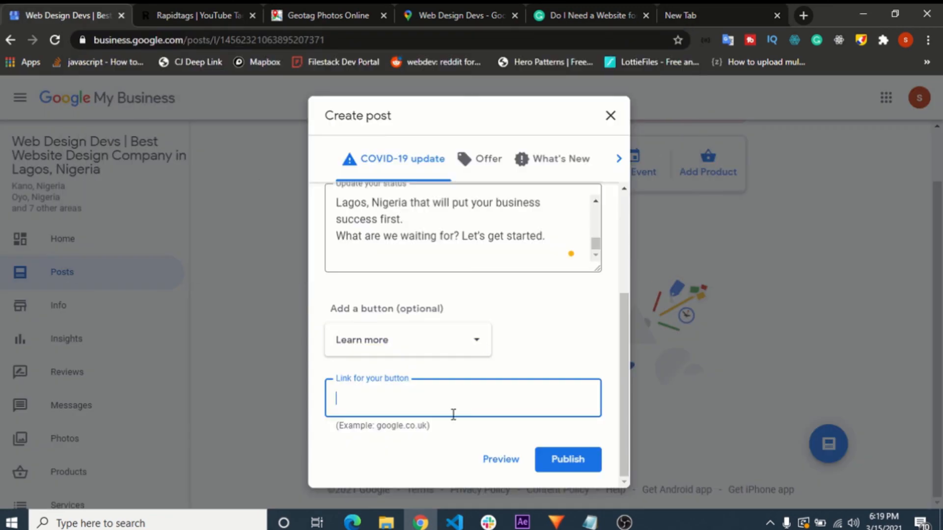
key("ctrl+v")
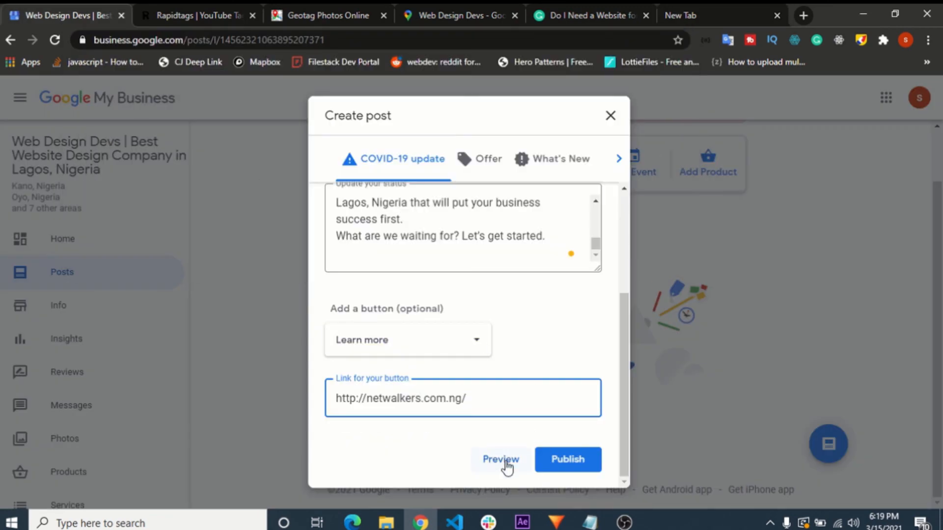
- Preview the post, read through its article text, and publish it
scroll(451, 292, "up", 3)
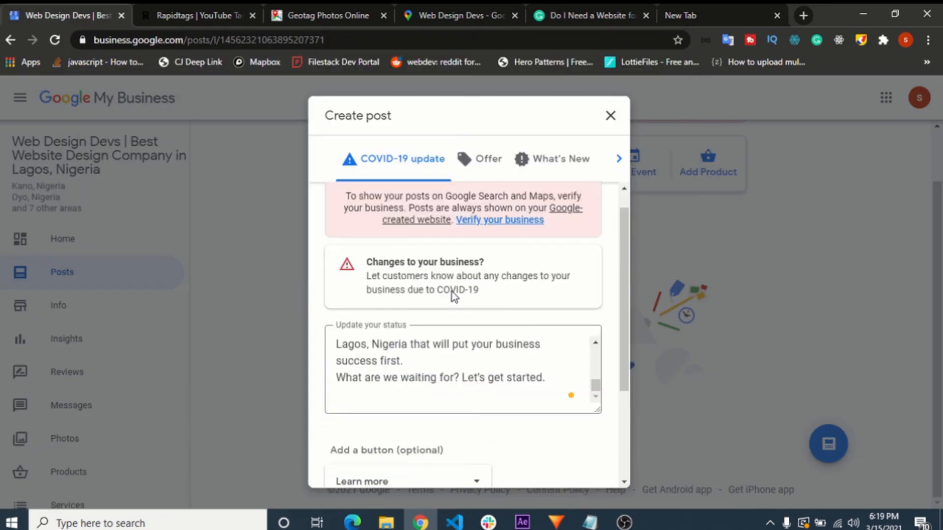
scroll(446, 312, "down", 4)
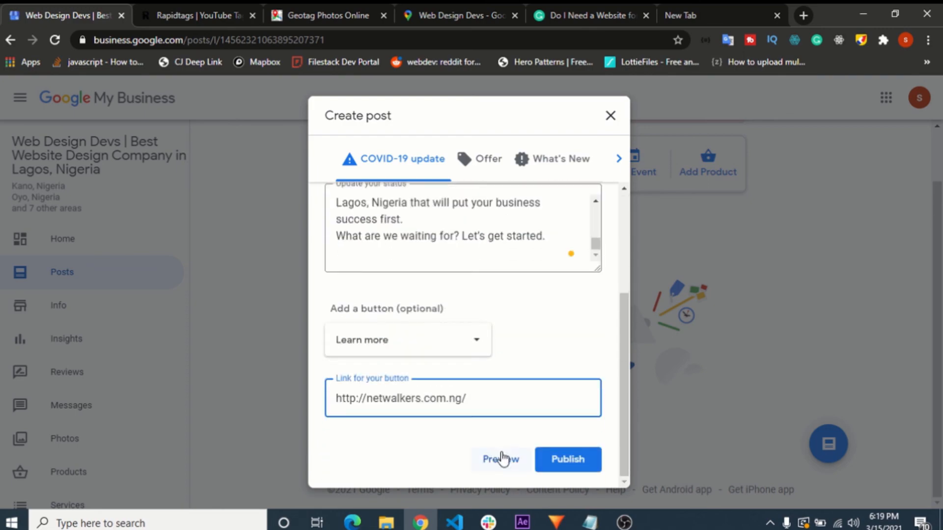
left_click(499, 457)
scroll(429, 254, "down", 15)
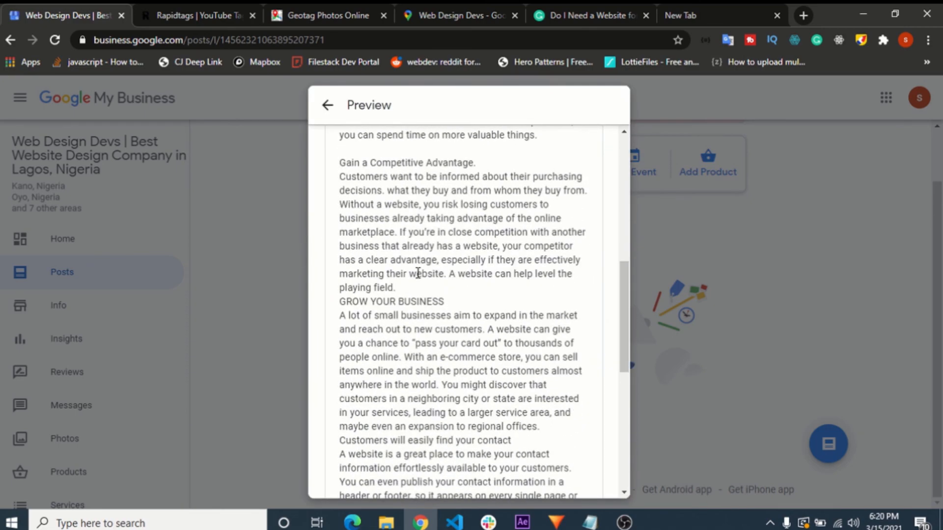
scroll(421, 407, "up", 10)
scroll(423, 417, "up", 8)
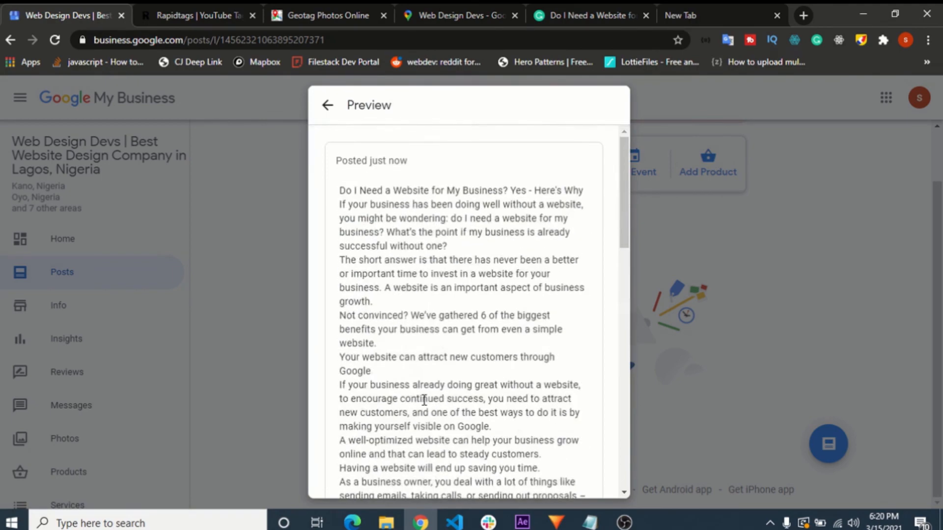
scroll(423, 397, "down", 15)
left_click(576, 465)
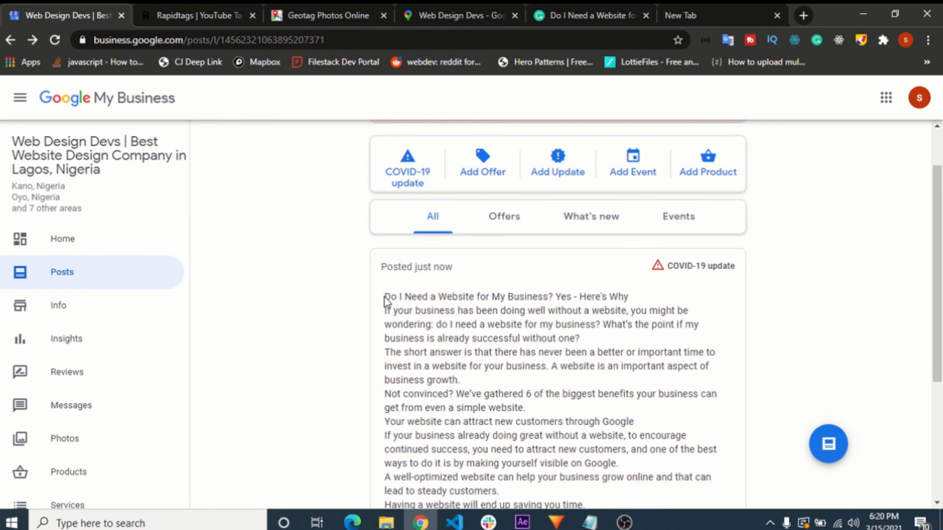
- Examine the published COVID-19 update from its title to its "Learn more" button, along with the post category filters
left_click_drag(384, 296, 686, 392)
scroll(691, 407, "down", 3)
left_click(697, 346)
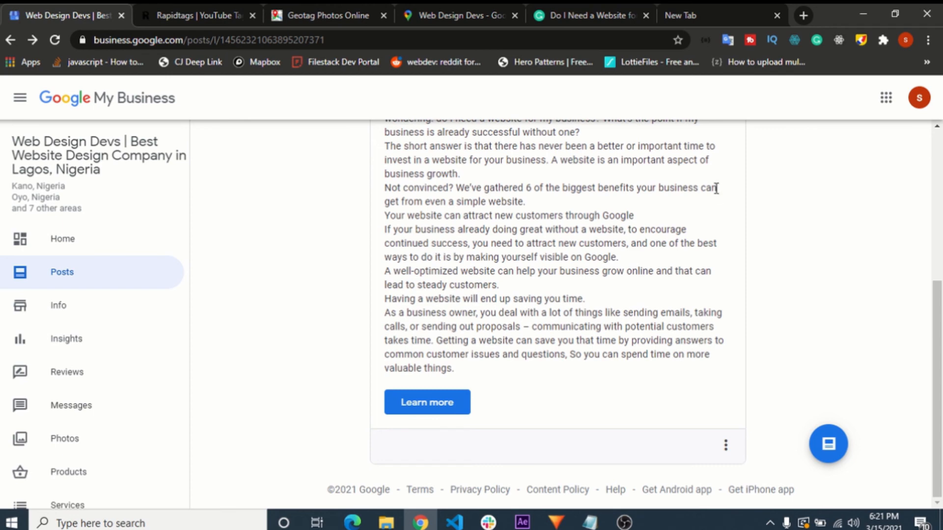
scroll(715, 189, "up", 4)
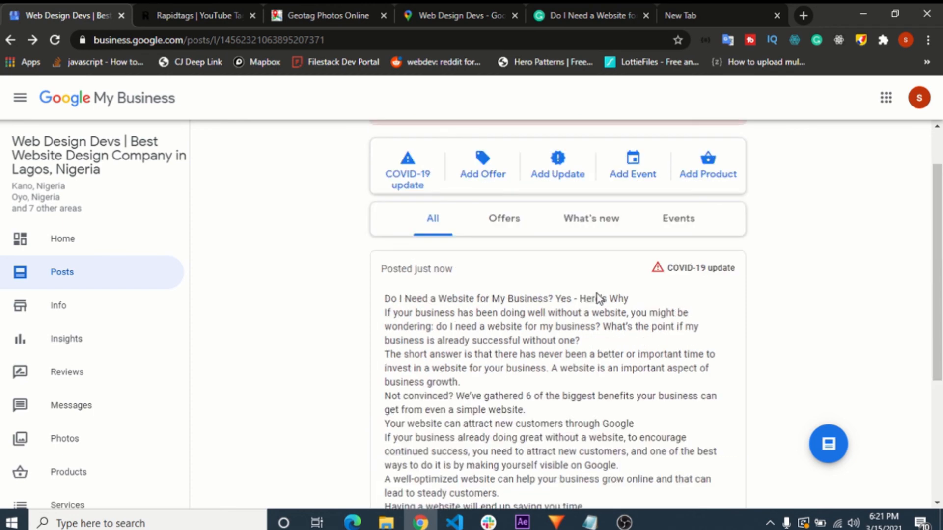
left_click(496, 217)
left_click(442, 282)
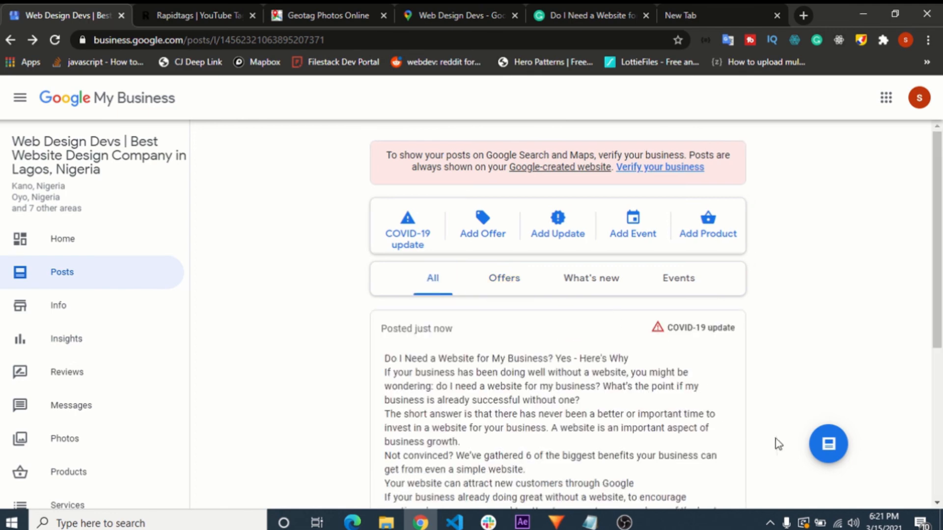
- Annotate the page with a red freehand line and a straight arrow pointing to the round create-post button
left_click(861, 39)
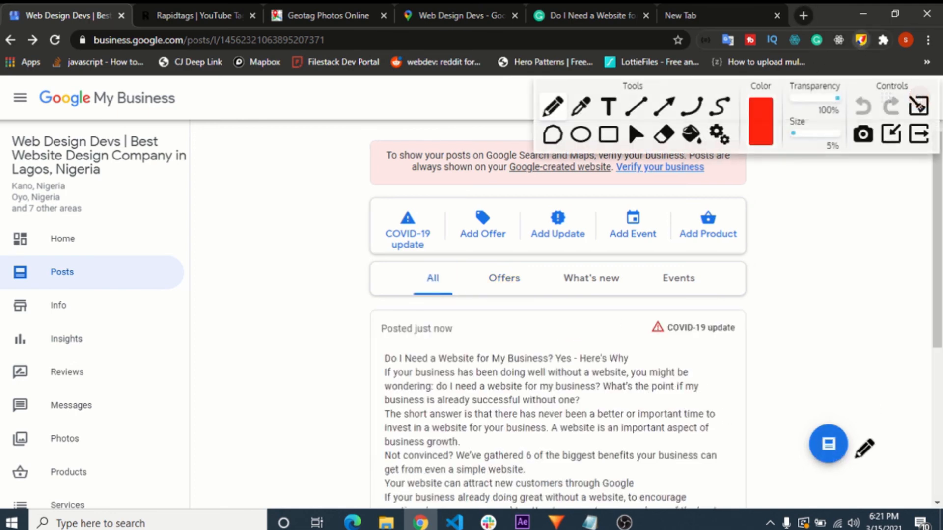
mouse_move(839, 214)
left_mouse_down()
mouse_move(861, 417)
mouse_move(840, 432)
mouse_move(846, 424)
left_mouse_up()
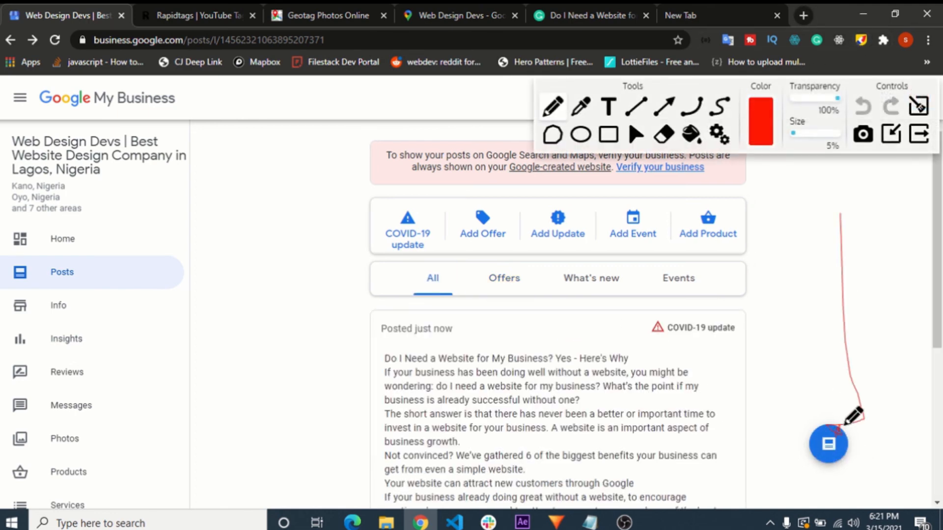
left_click(664, 106)
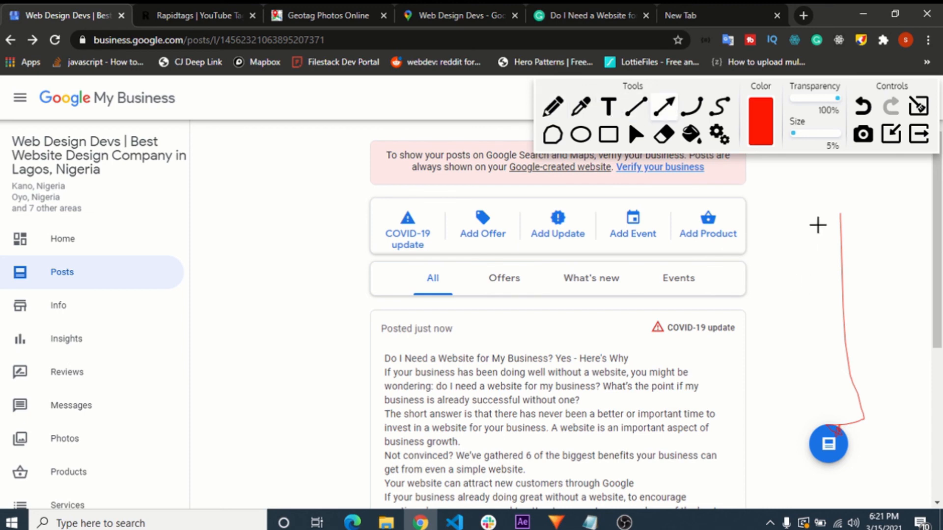
left_click_drag(817, 225, 830, 410)
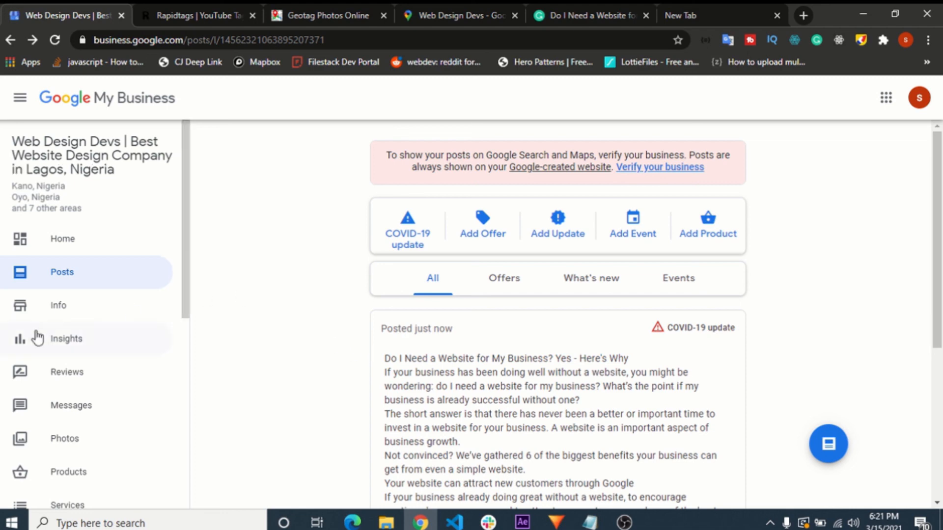
- Open the listing's Home dashboard and look through its verification, profile completion, reviews and advertising cards
left_click(63, 248)
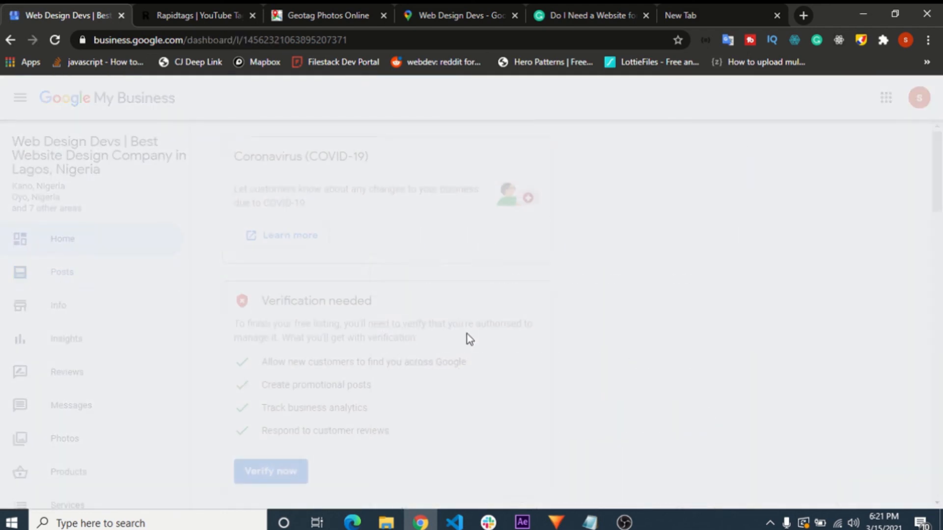
scroll(464, 346, "down", 5)
scroll(465, 345, "down", 7)
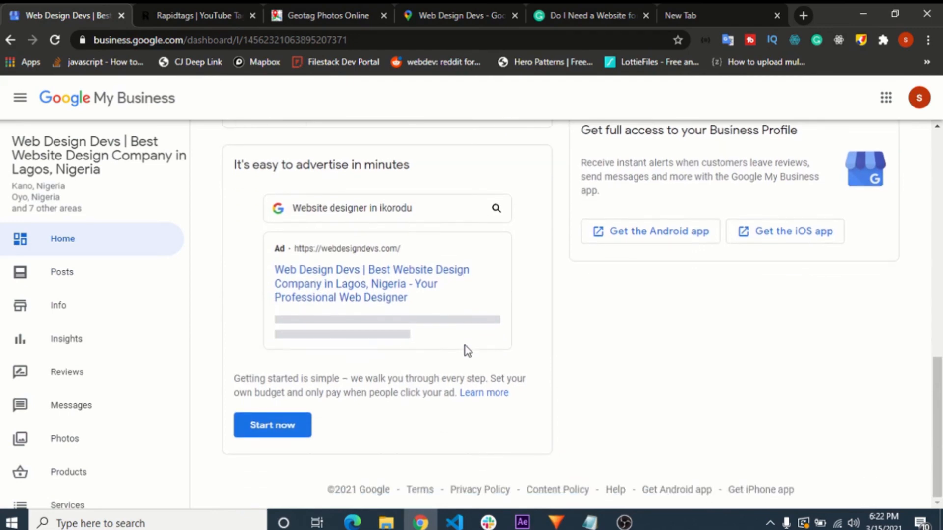
scroll(463, 351, "up", 1)
scroll(464, 352, "up", 6)
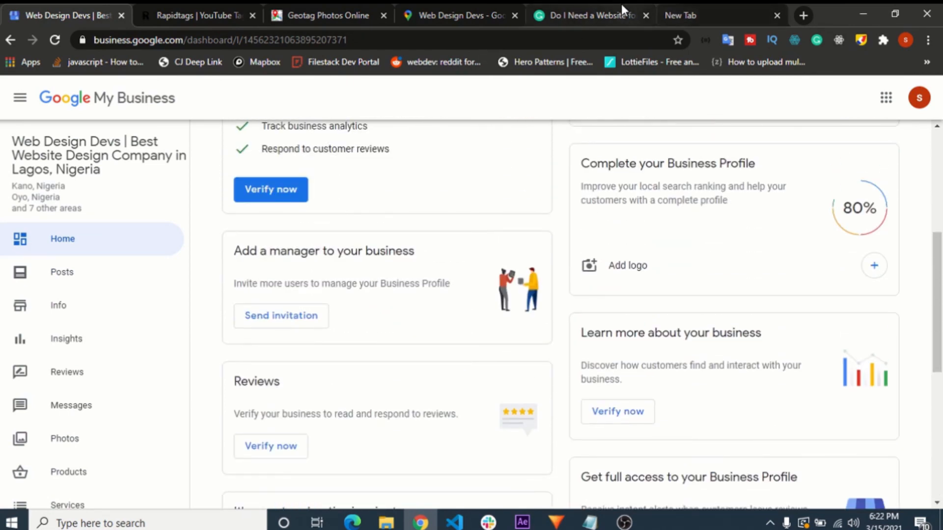
- Switch to the Grammarly document and review the website article's title, introductory paragraphs and first section on attracting customers through Google
left_click(603, 14)
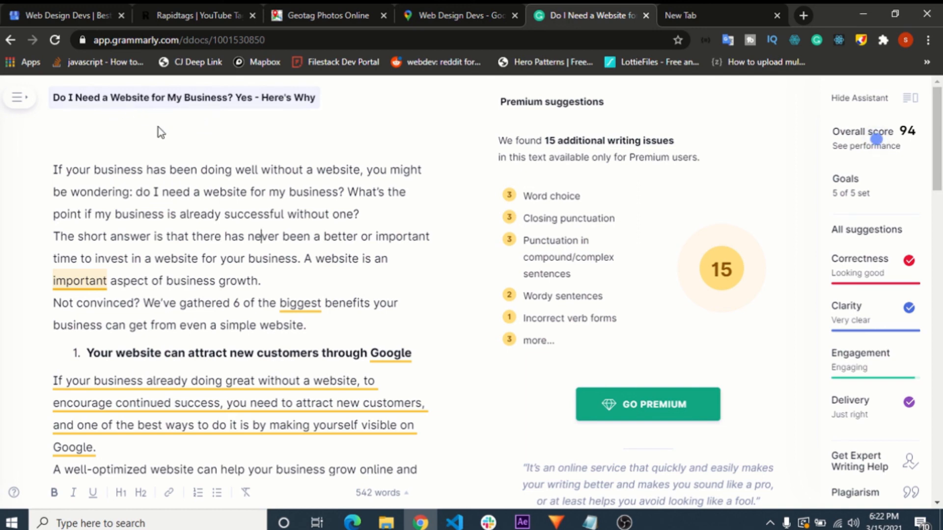
left_click_drag(339, 287, 61, 157)
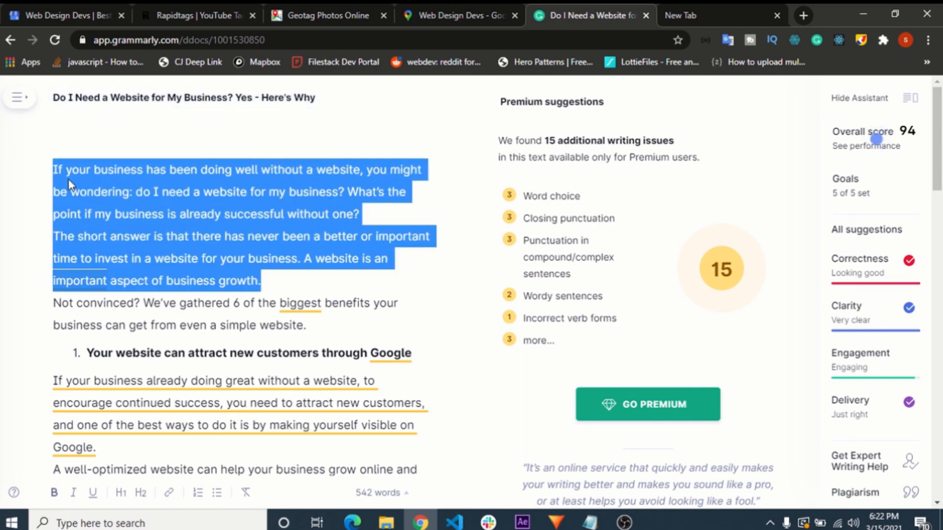
left_click(56, 102)
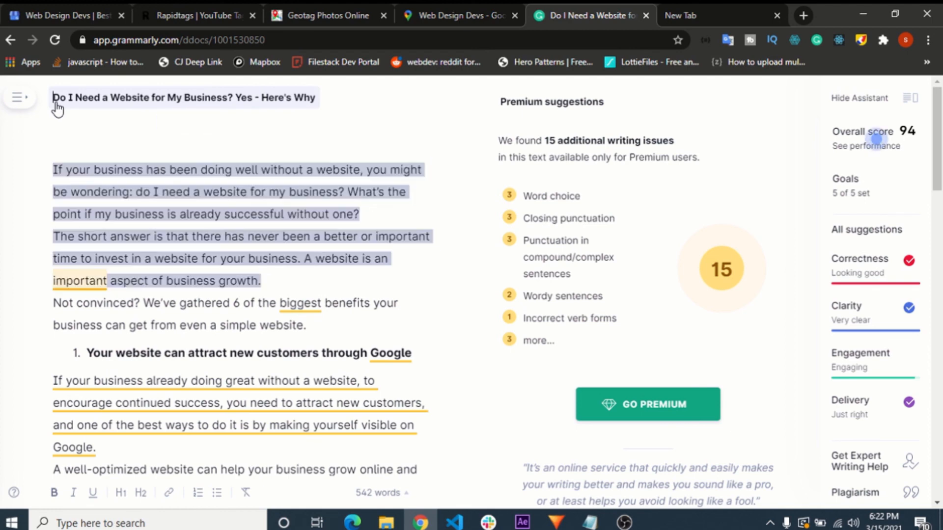
left_click(304, 260)
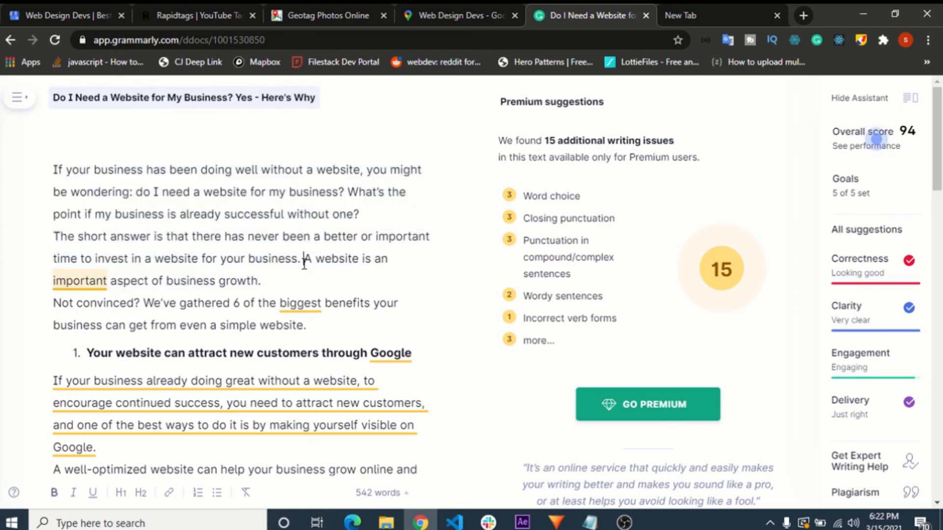
triple_click(260, 281)
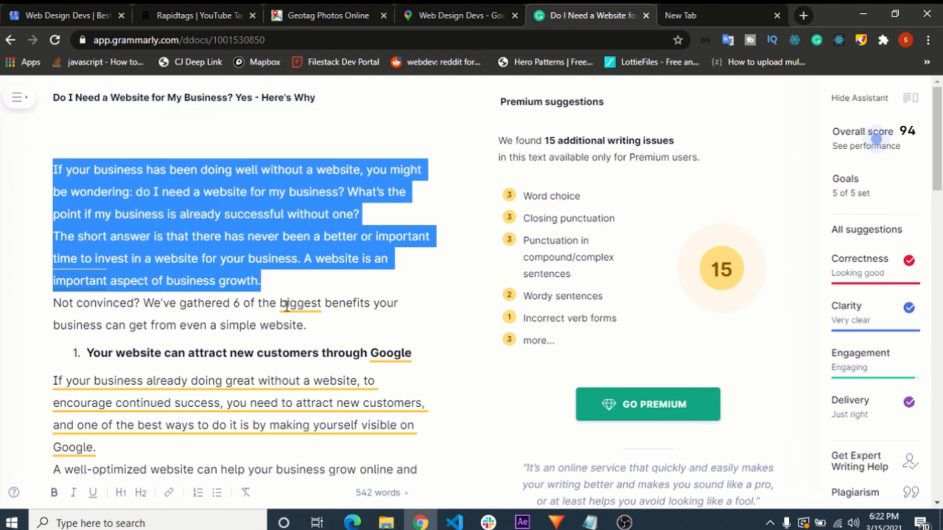
left_click(288, 305)
scroll(125, 343, "down", 1)
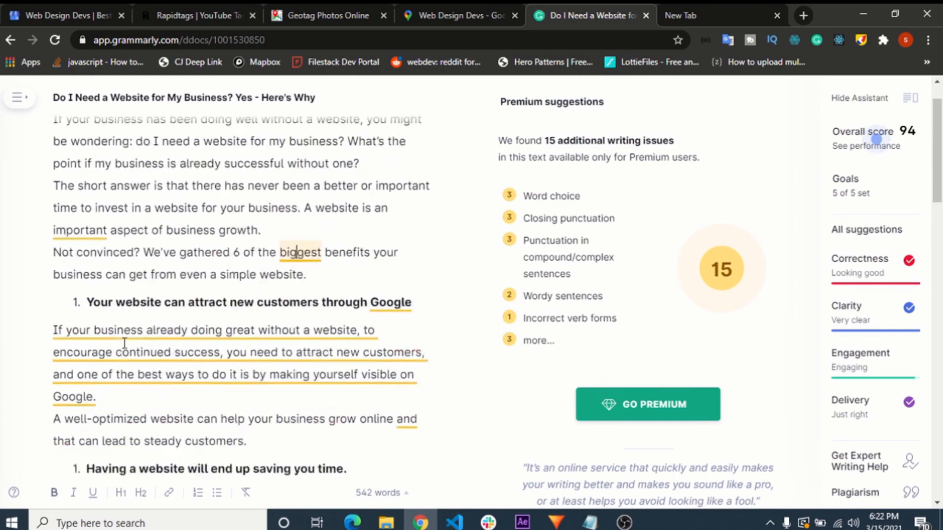
scroll(124, 343, "down", 10)
- Switch to the Rapidtags generator and look over the generated web design tags
left_click(197, 15)
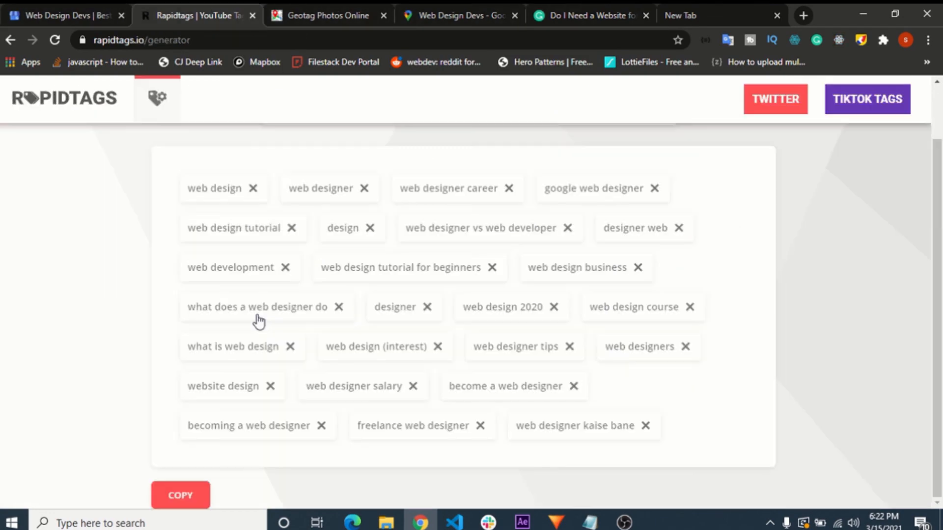
mouse_move(419, 522)
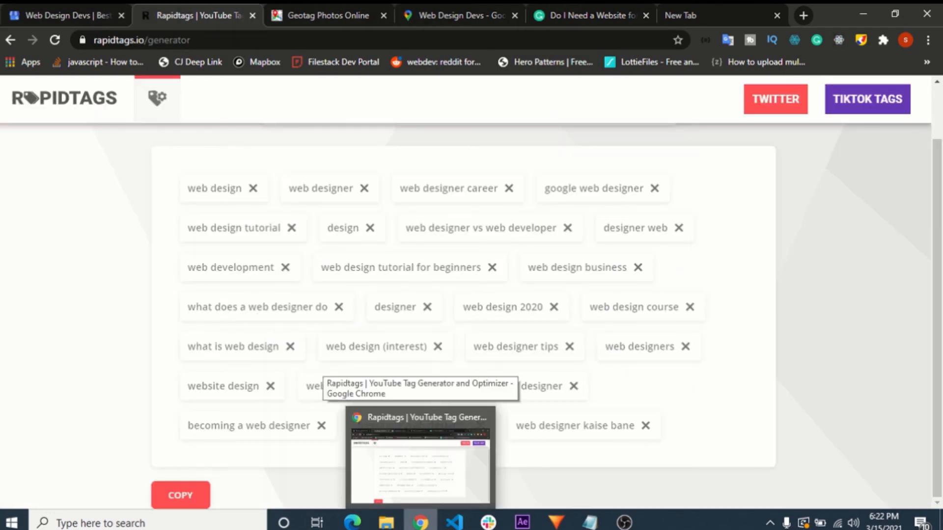